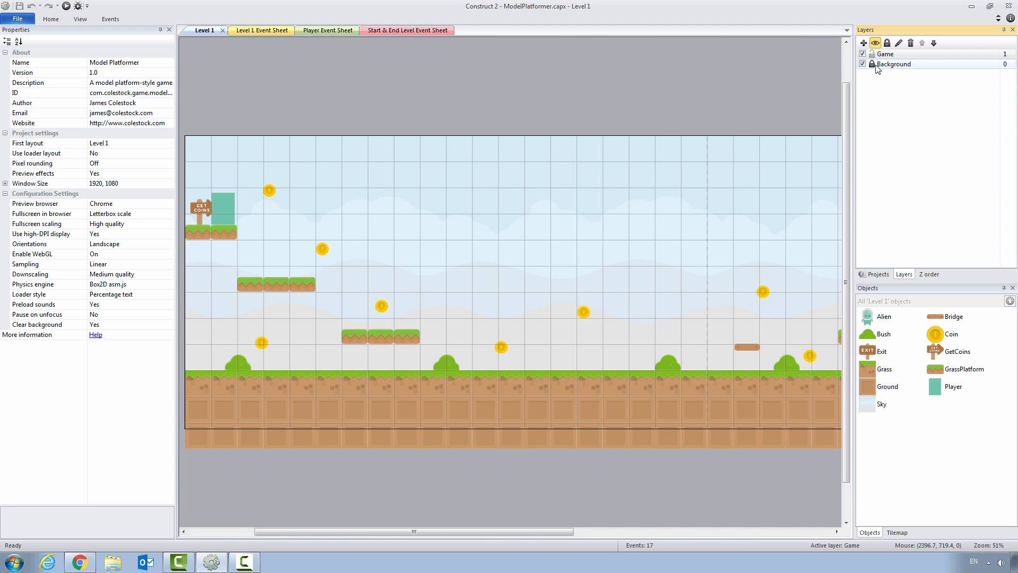
Step: Insert a new Sprite object named Barnacle into the Level 1 layout on the Game layer
{"action": "left_click", "coordinate": [884, 55]}
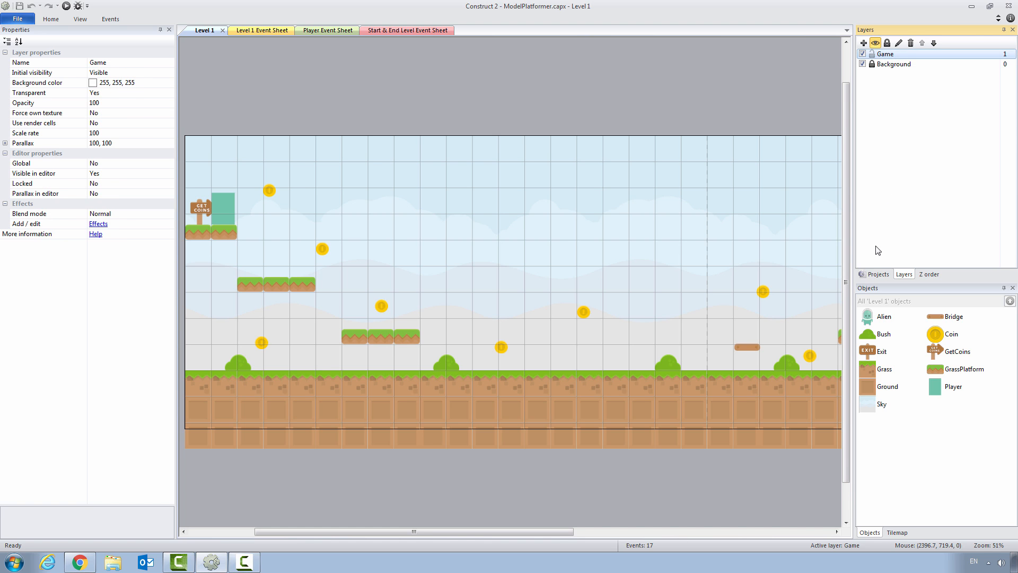
{"action": "left_click", "coordinate": [874, 275]}
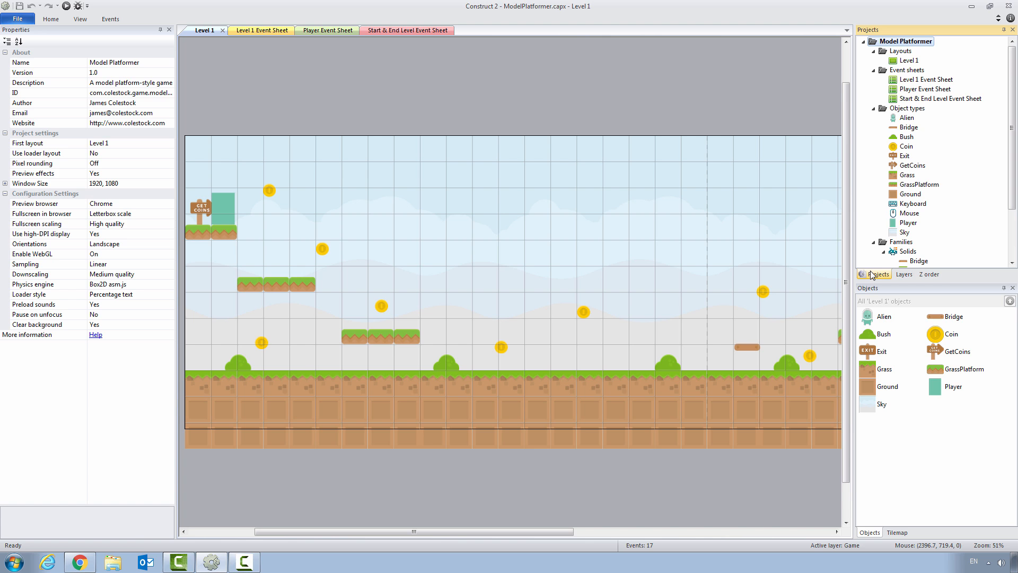
{"action": "right_click", "coordinate": [895, 113]}
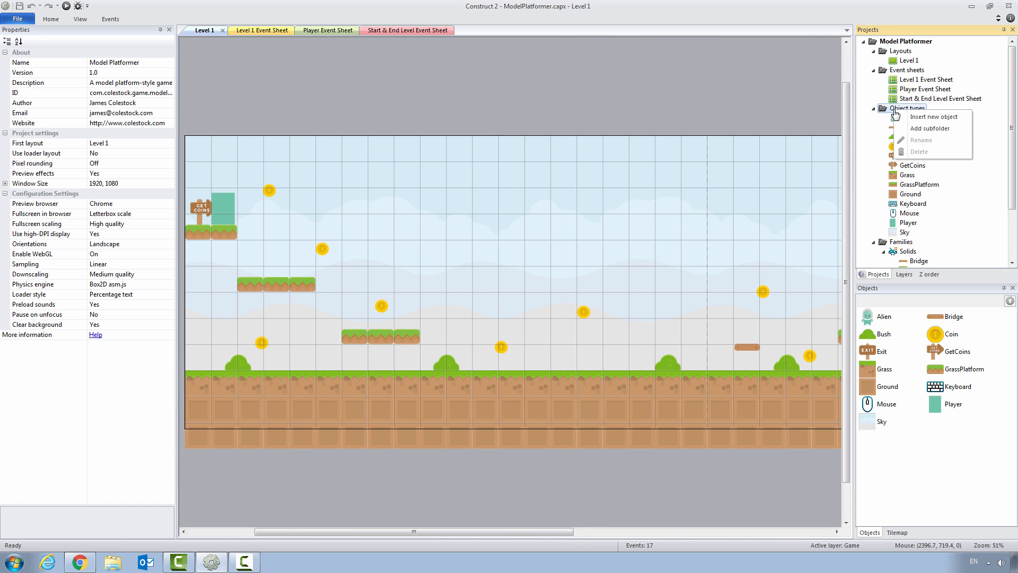
{"action": "left_click", "coordinate": [899, 115]}
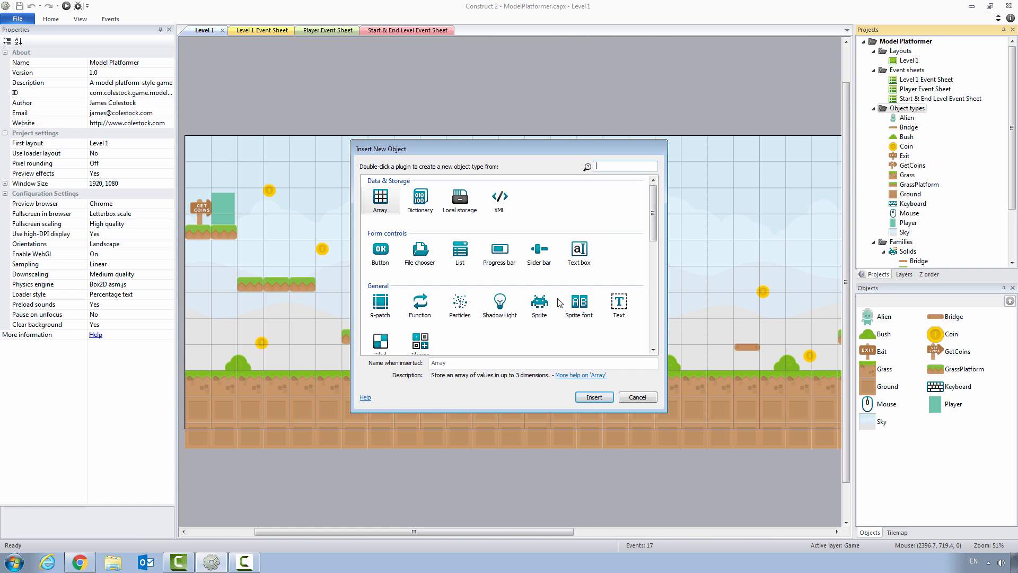
{"action": "left_click", "coordinate": [543, 314]}
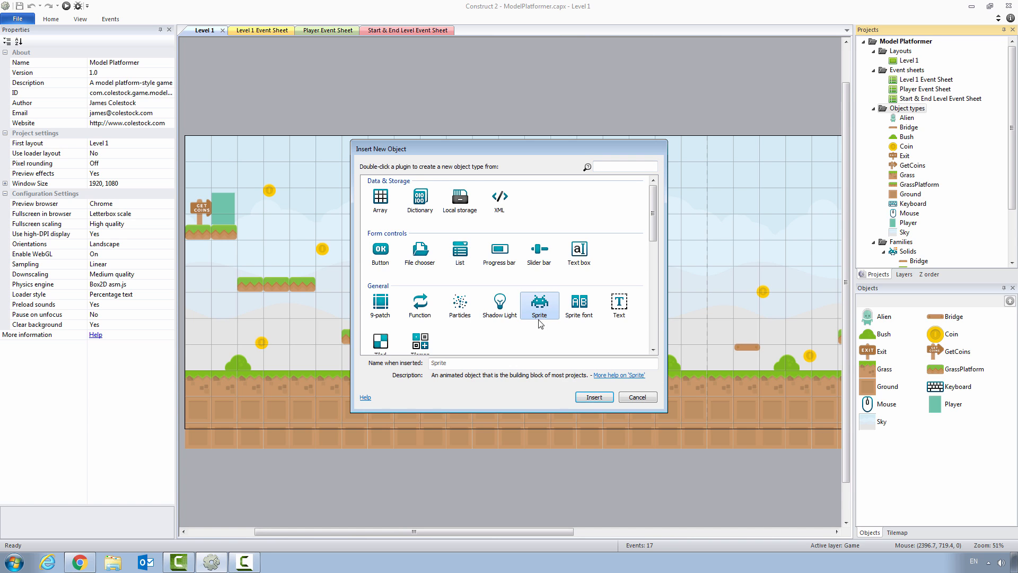
{"action": "left_click", "coordinate": [454, 363]}
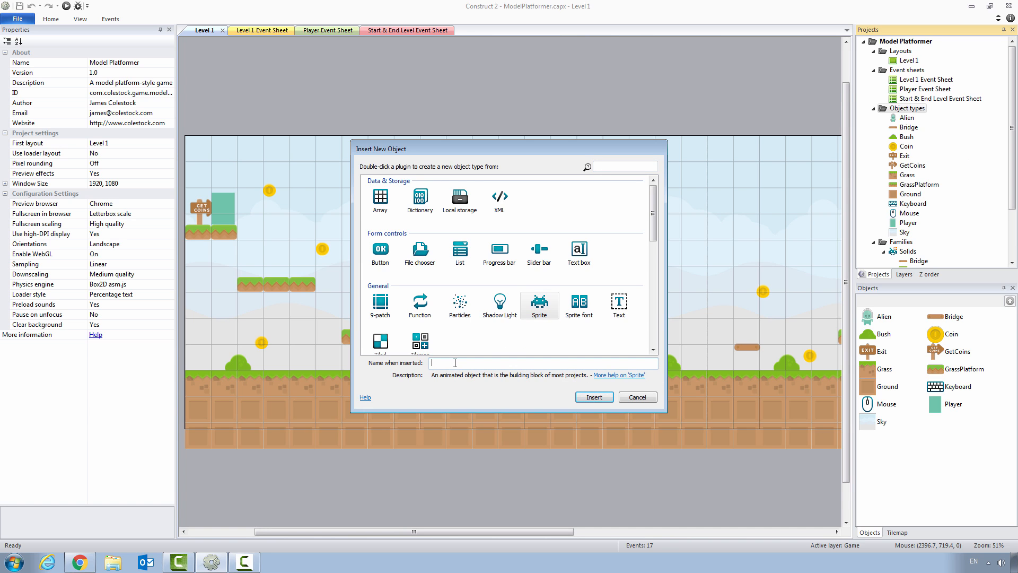
{"action": "type", "text": "Barnacle"}
{"action": "left_click", "coordinate": [593, 397]}
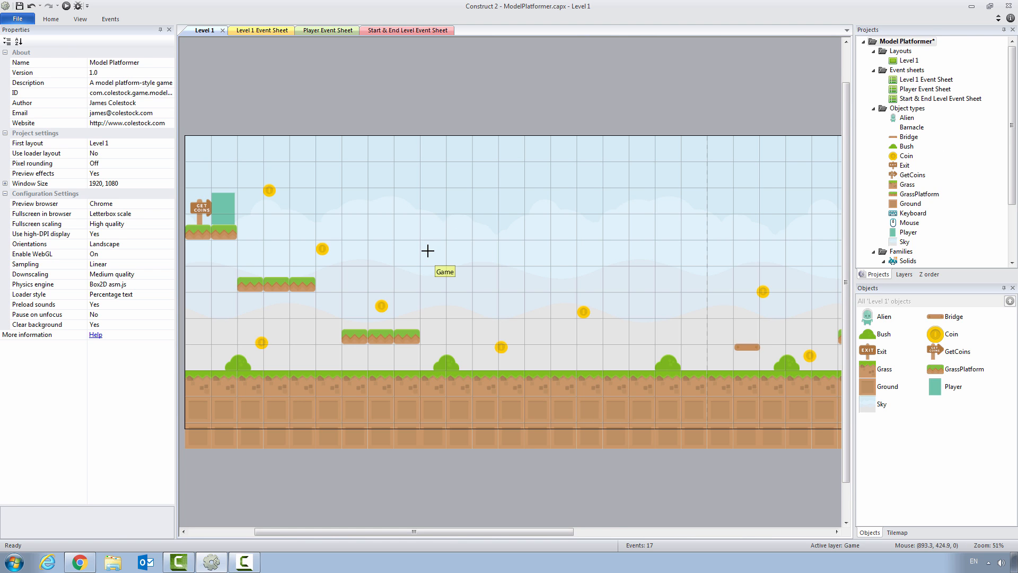
{"action": "left_click", "coordinate": [428, 250]}
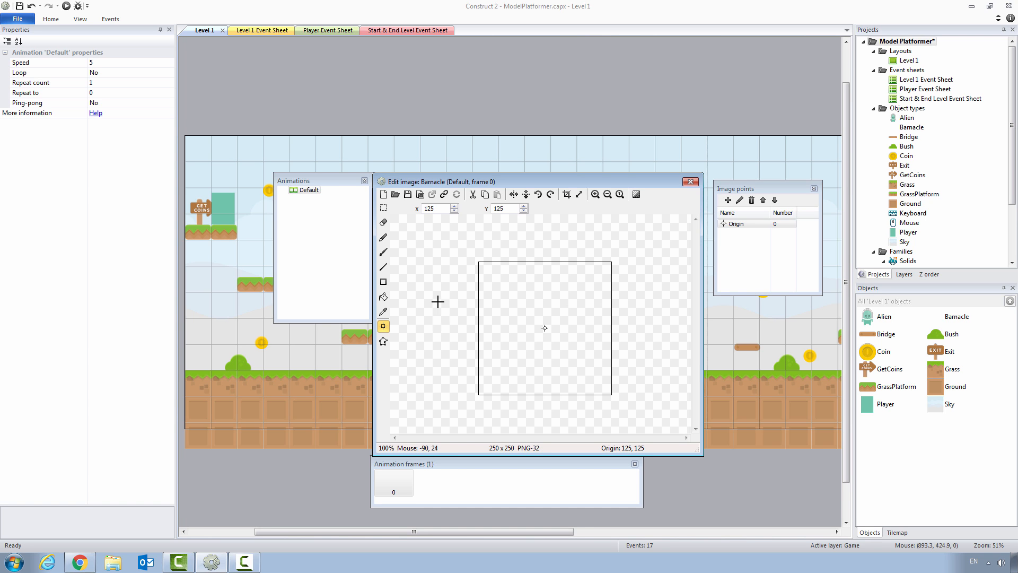
Step: Import barnacle-2x1-66x75.png from the assets folder as frames of the Barnacle's Default animation
{"action": "left_click", "coordinate": [441, 464]}
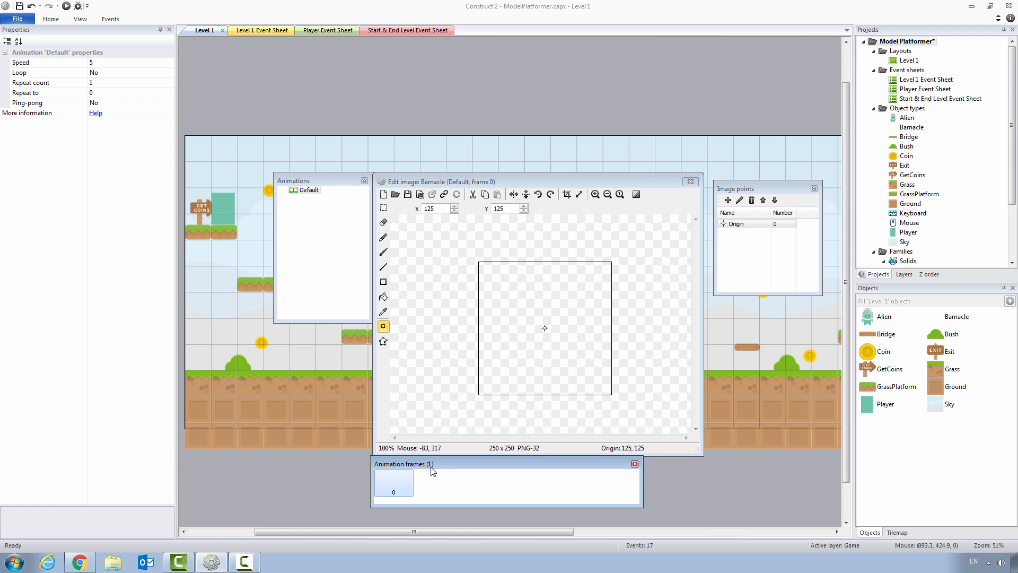
{"action": "right_click", "coordinate": [434, 482]}
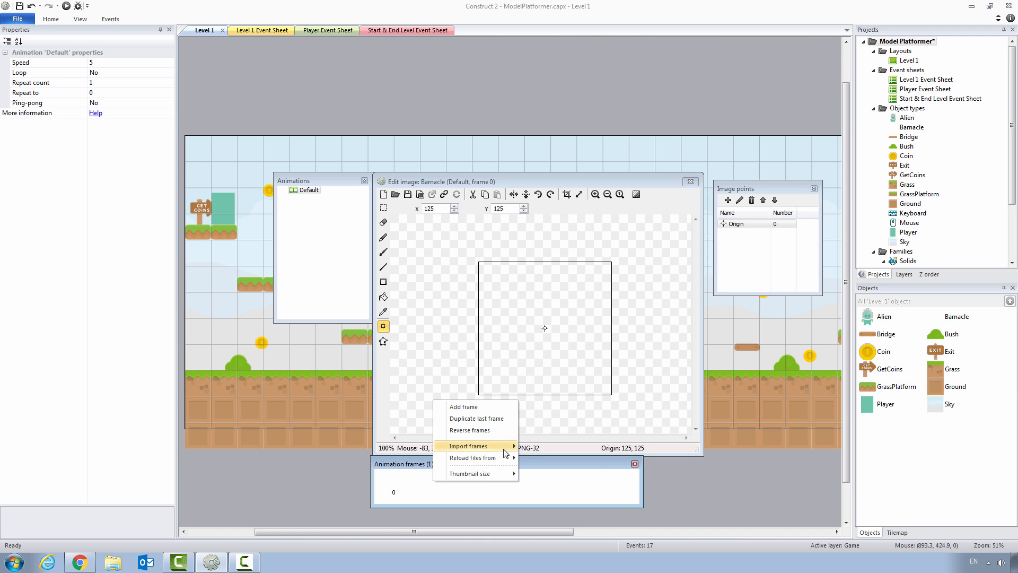
{"action": "mouse_move", "coordinate": [503, 450]}
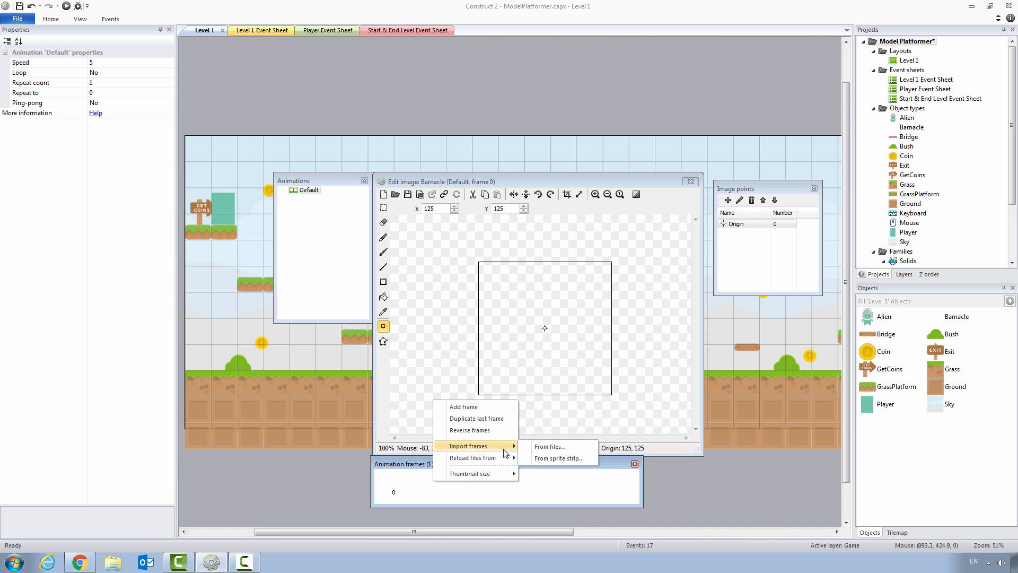
{"action": "left_click", "coordinate": [550, 447]}
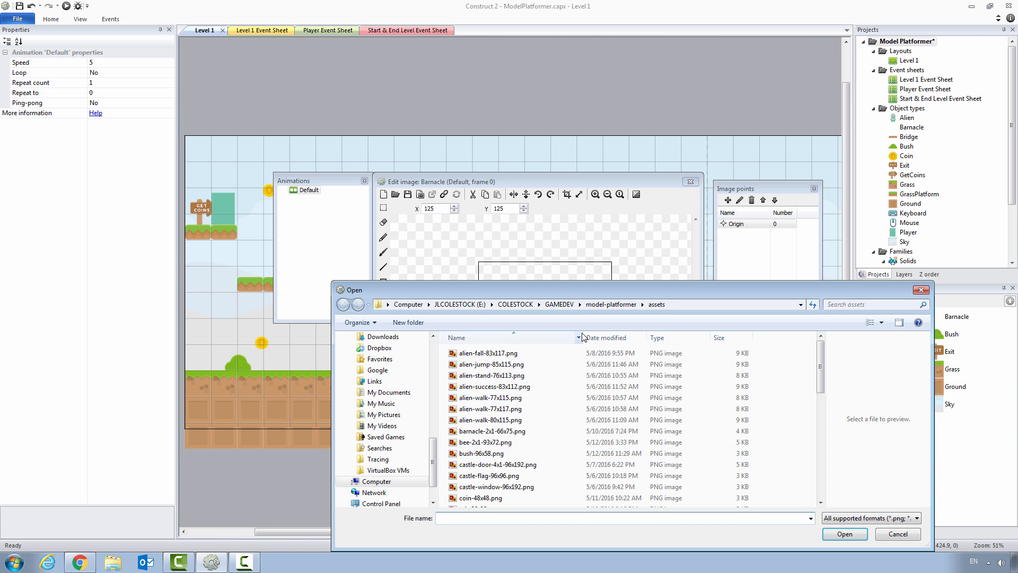
{"action": "left_click_drag", "start_coordinate": [572, 288], "coordinate": [501, 120]}
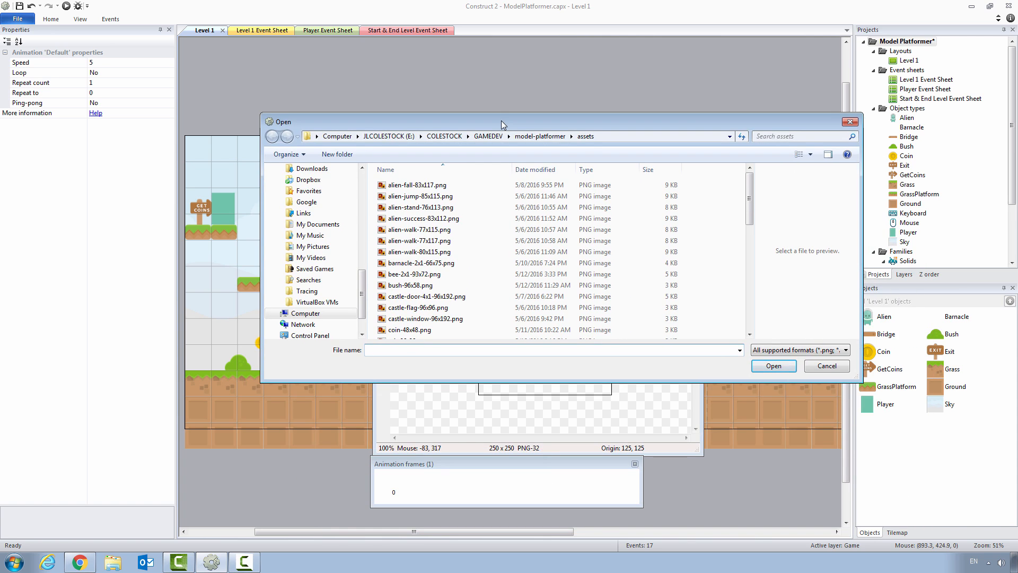
{"action": "left_click", "coordinate": [430, 265]}
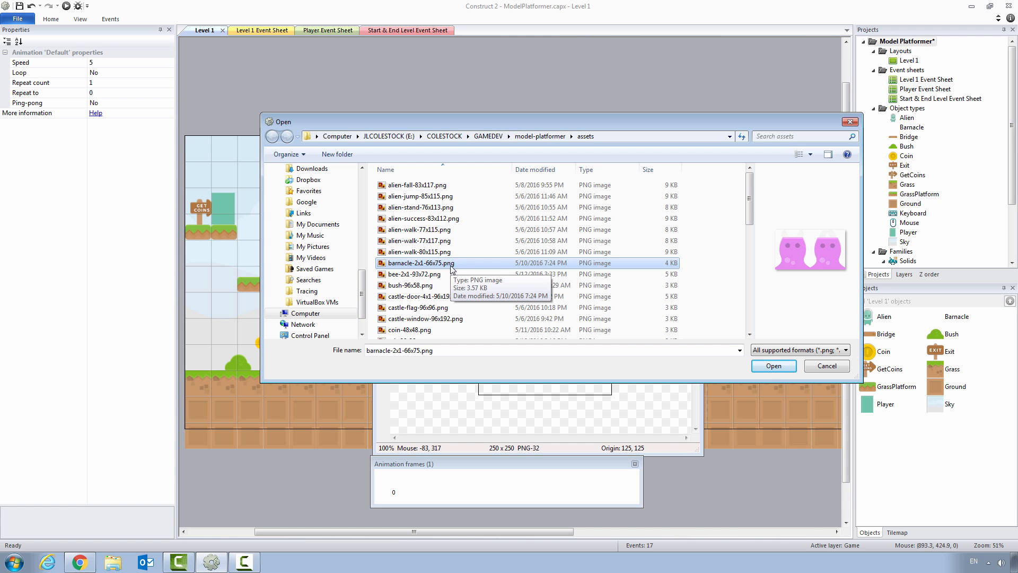
{"action": "left_click", "coordinate": [772, 366]}
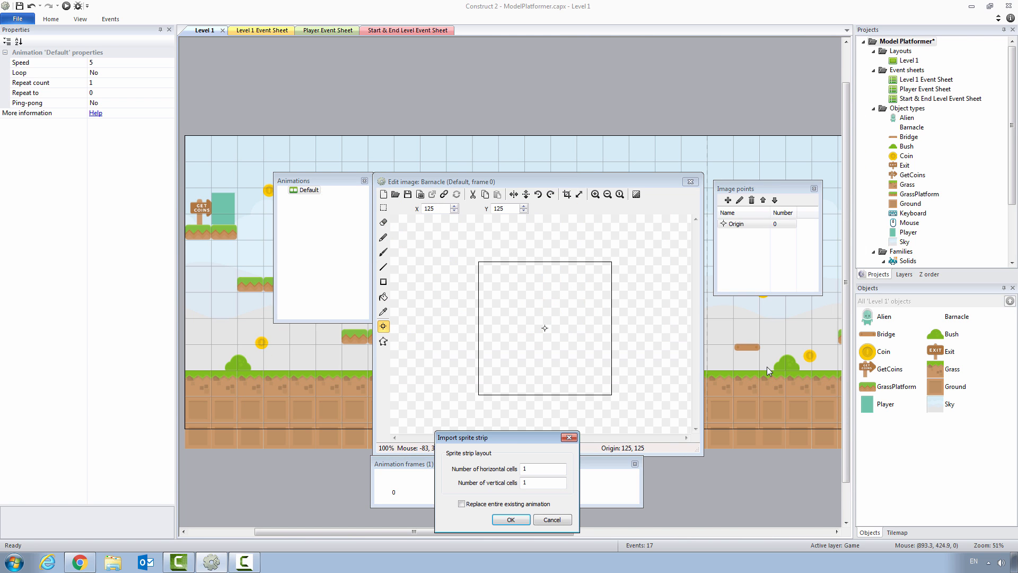
Step: Split the sprite strip into 2 horizontal cells and replace the entire existing animation with it
{"action": "left_click_drag", "start_coordinate": [515, 433], "coordinate": [511, 244]}
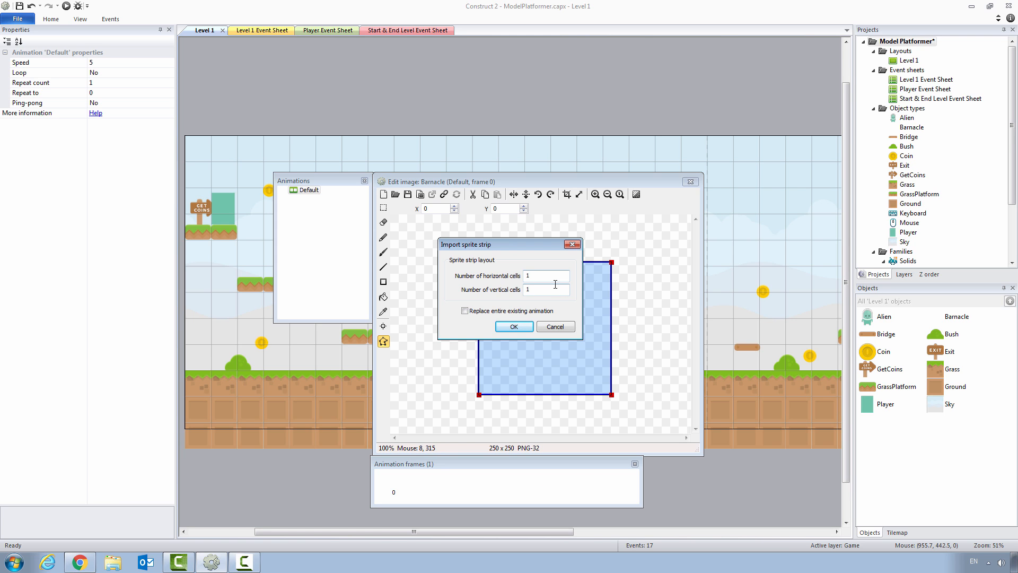
{"action": "left_click_drag", "start_coordinate": [549, 275], "coordinate": [483, 258]}
{"action": "type", "text": "2"}
{"action": "left_click", "coordinate": [465, 310]}
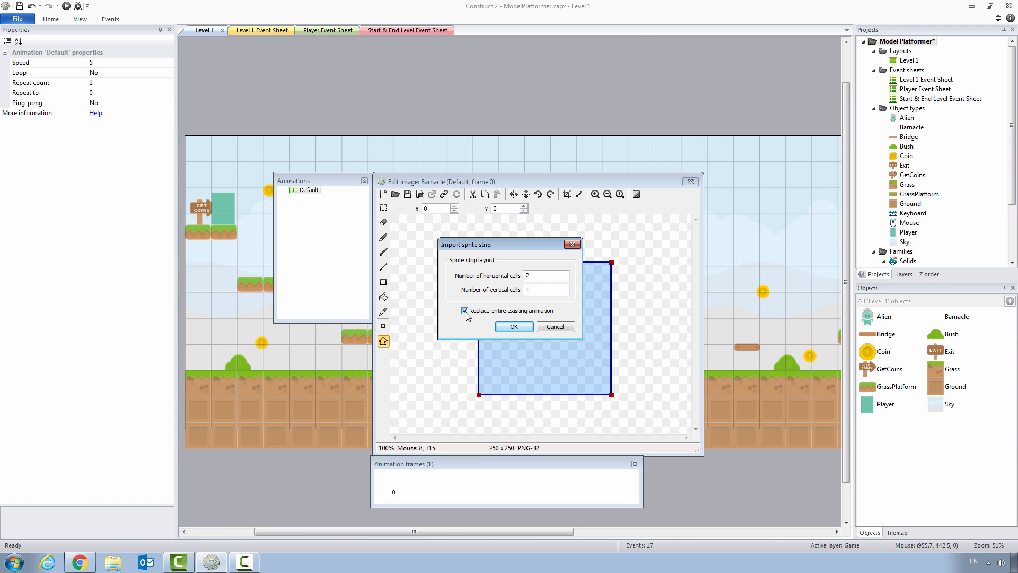
{"action": "left_click", "coordinate": [508, 327]}
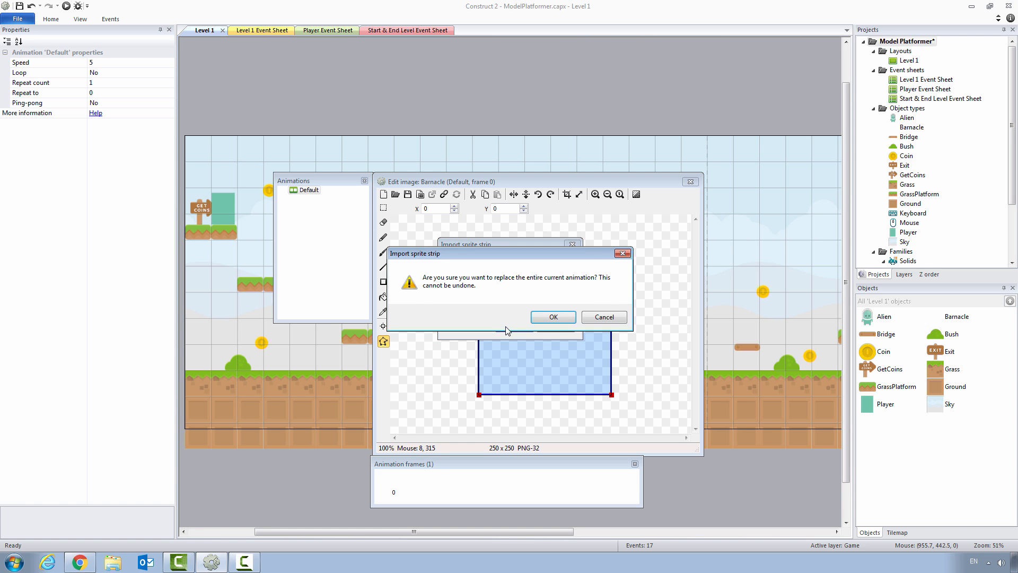
{"action": "left_click", "coordinate": [553, 316]}
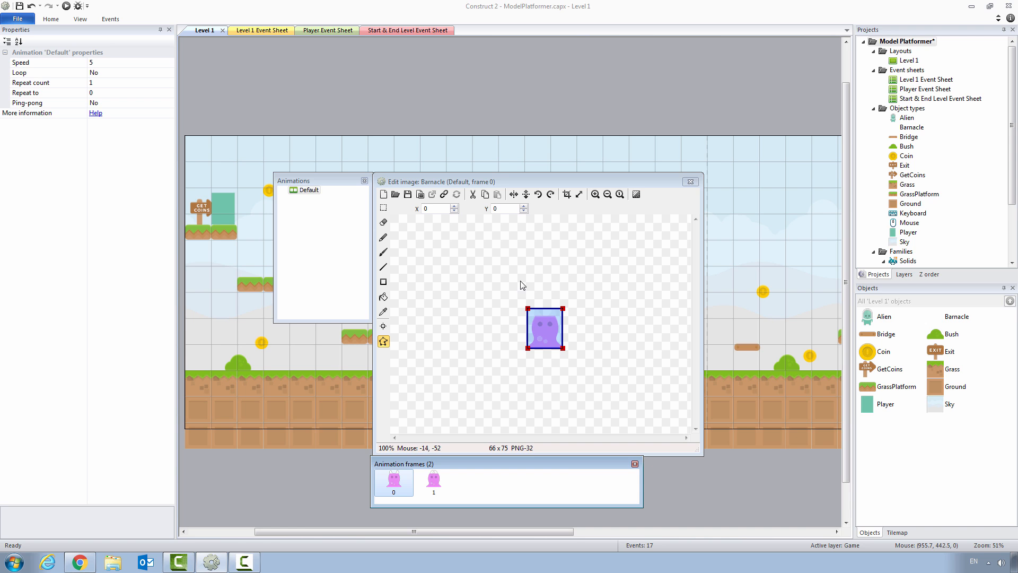
Step: Guess the collision polygon shape for Barnacle frame 0, apply it to the whole animation and check frame 1
{"action": "right_click", "coordinate": [542, 327]}
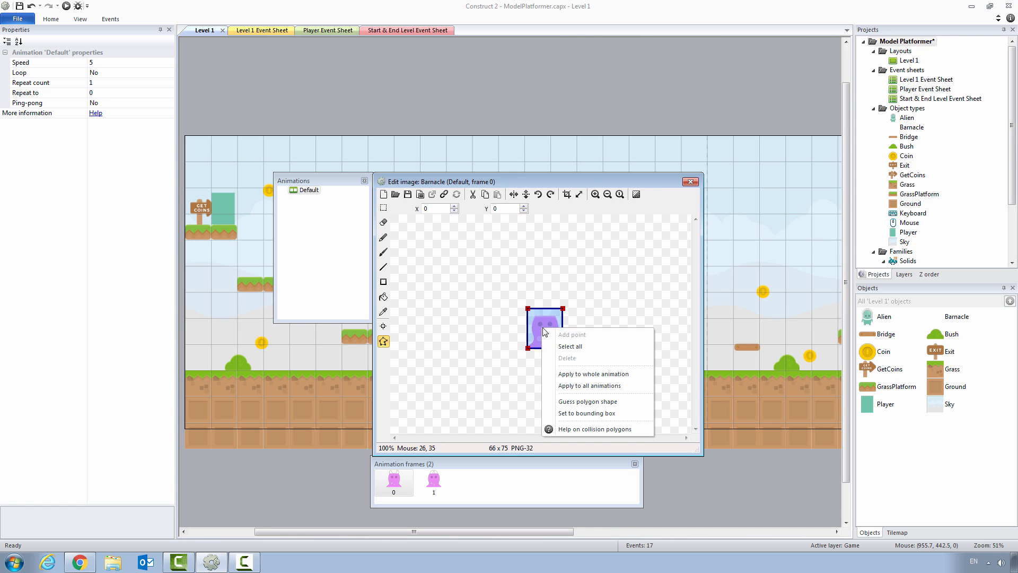
{"action": "left_click", "coordinate": [564, 403]}
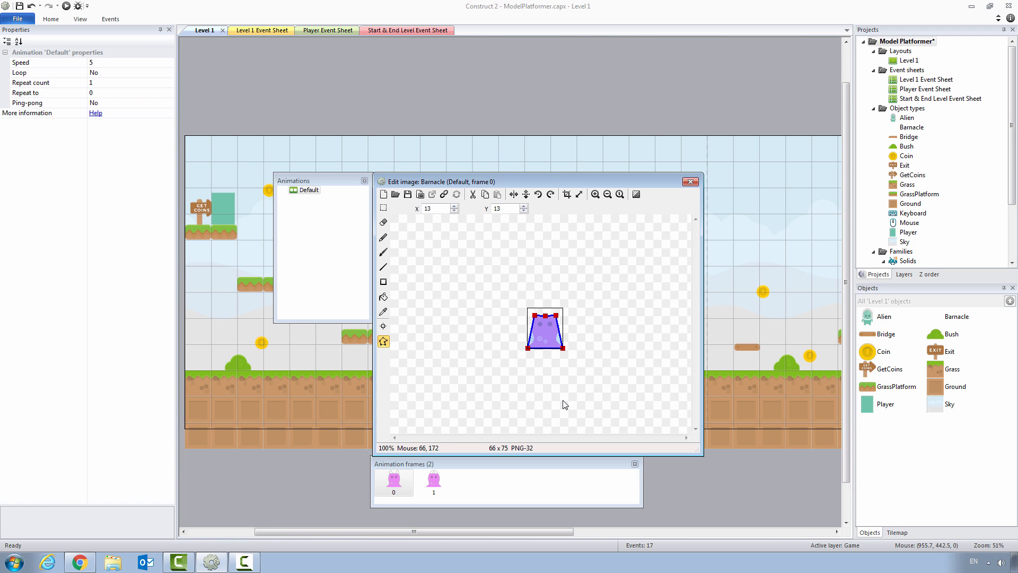
{"action": "right_click", "coordinate": [546, 336]}
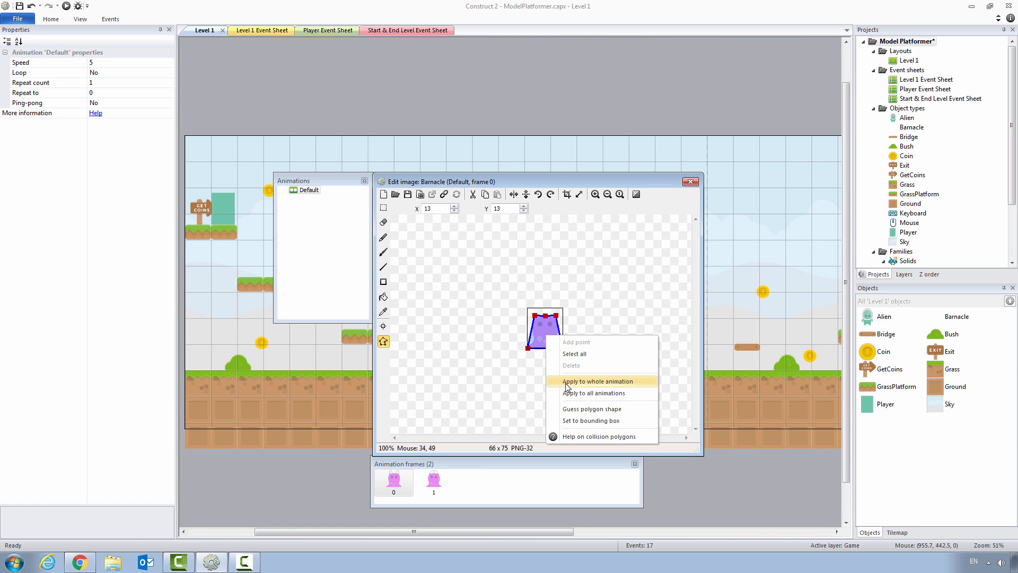
{"action": "left_click", "coordinate": [567, 382]}
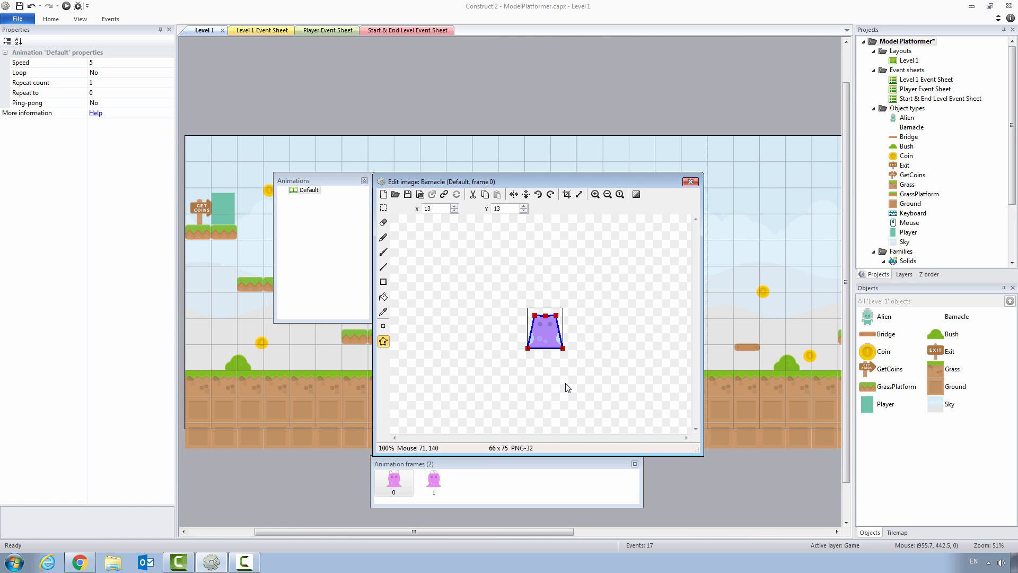
{"action": "left_click", "coordinate": [427, 483]}
{"action": "left_click", "coordinate": [406, 484]}
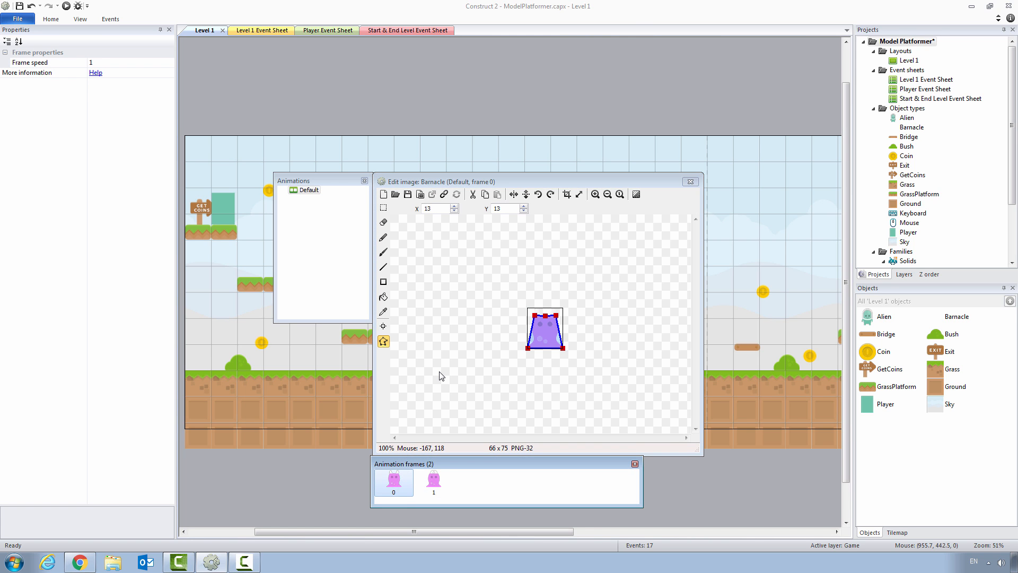
Step: Set the Y coordinate of frame 0's origin point to 75
{"action": "left_click", "coordinate": [384, 327]}
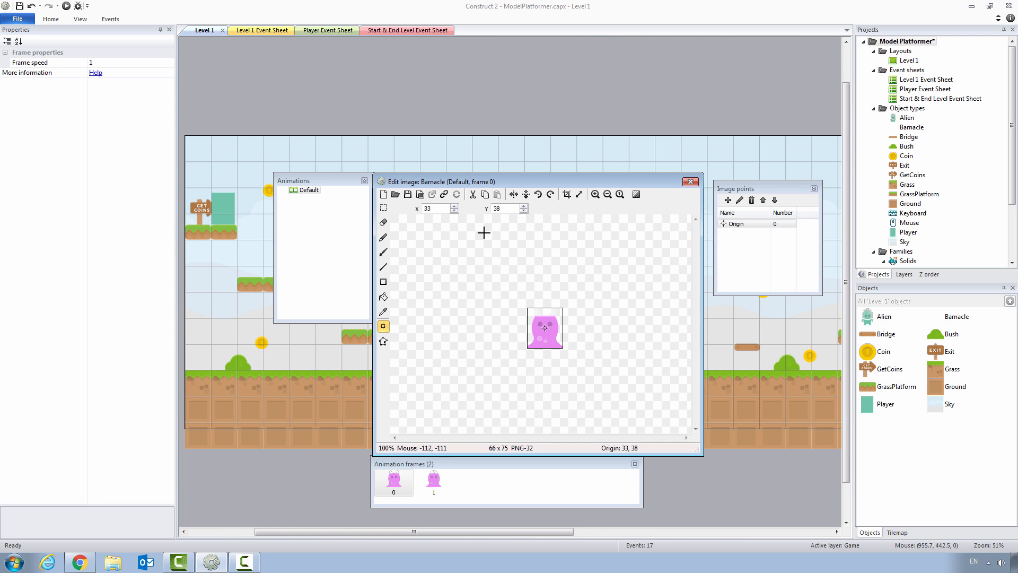
{"action": "left_click_drag", "start_coordinate": [504, 208], "coordinate": [483, 207]}
{"action": "type", "text": "75"}
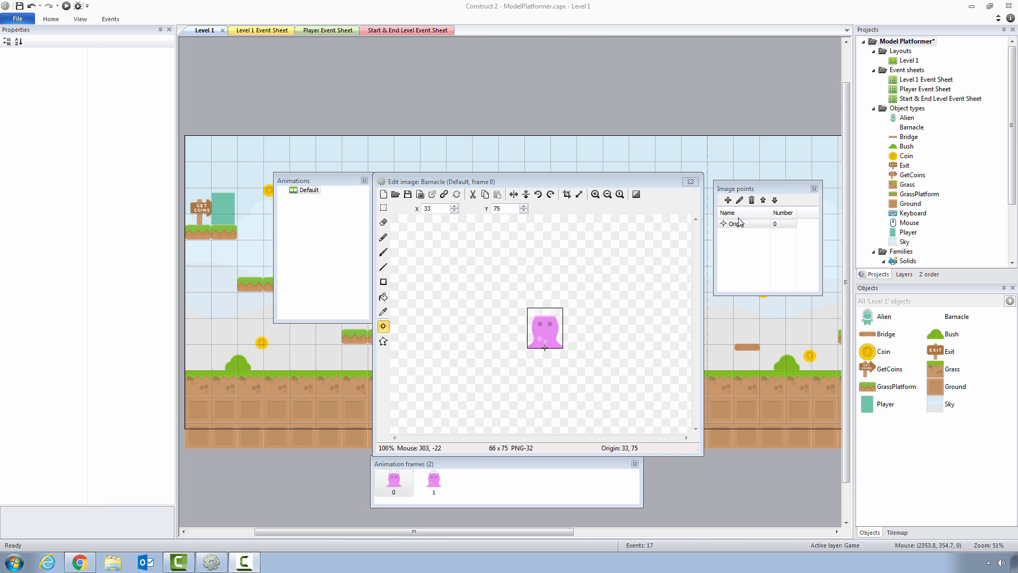
Step: Apply the origin point to the whole animation and compare its position in frames 0 and 1
{"action": "left_click", "coordinate": [749, 192]}
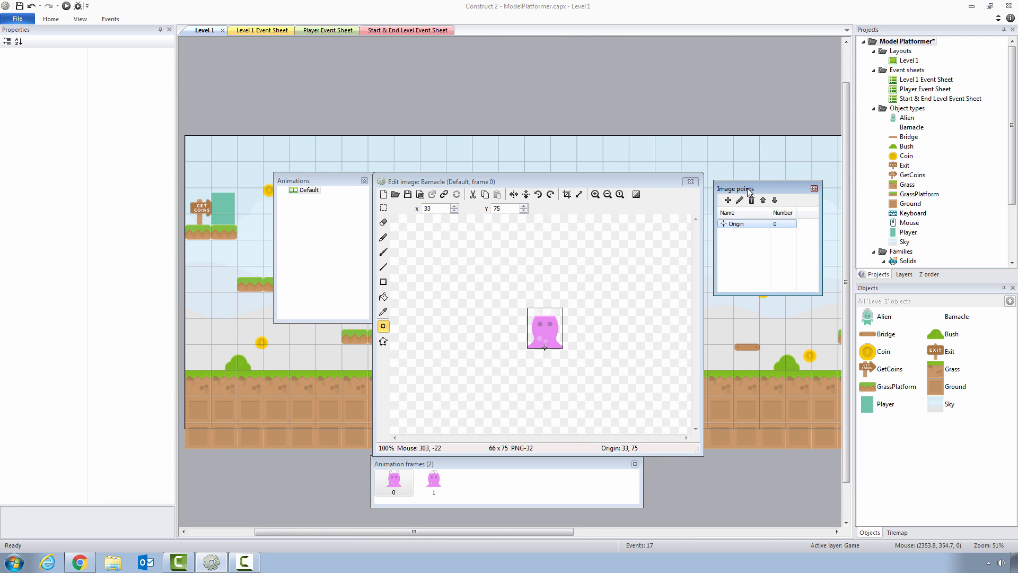
{"action": "left_click", "coordinate": [737, 225]}
{"action": "right_click", "coordinate": [737, 225]}
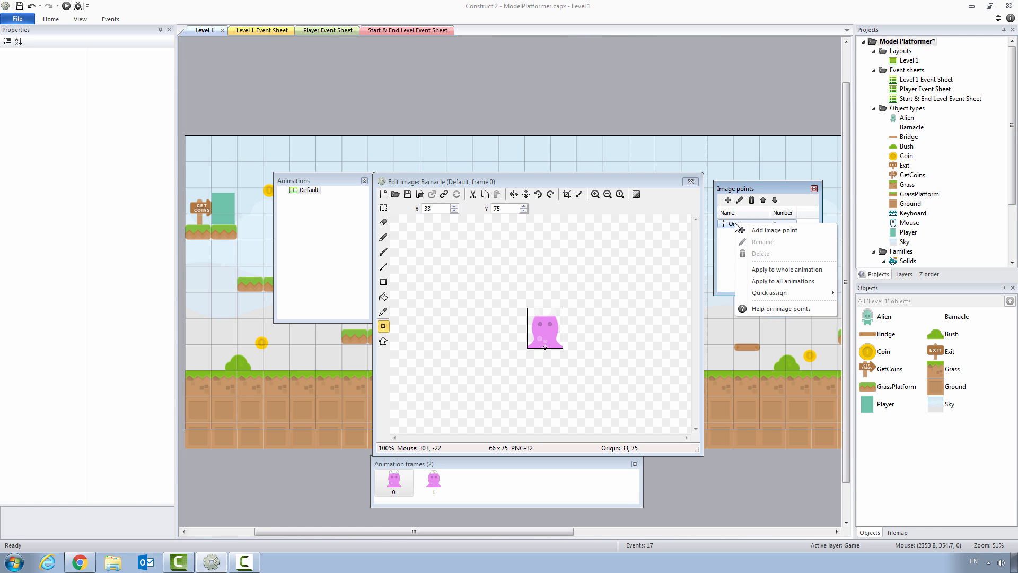
{"action": "left_click", "coordinate": [775, 269]}
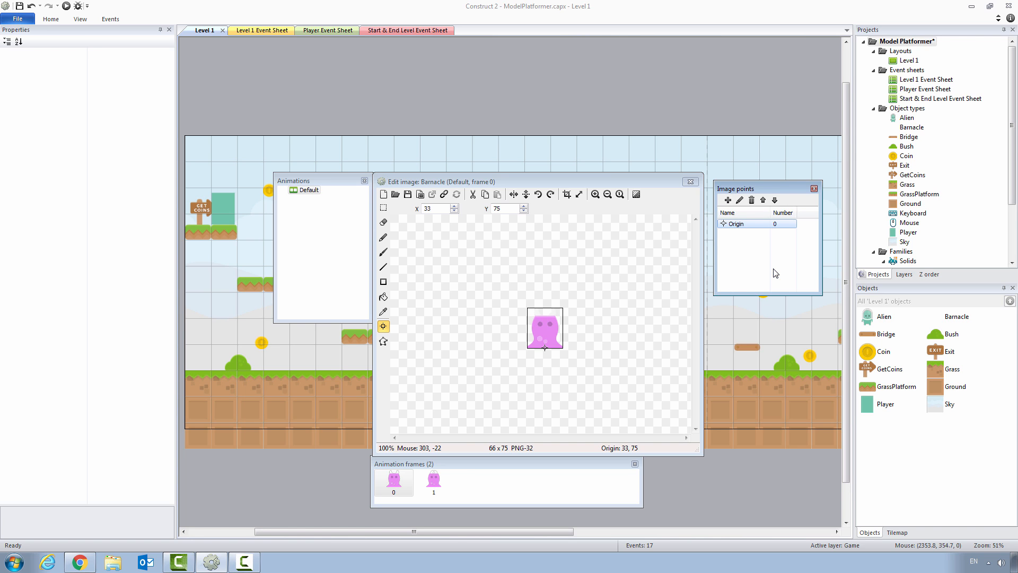
{"action": "left_click", "coordinate": [444, 482]}
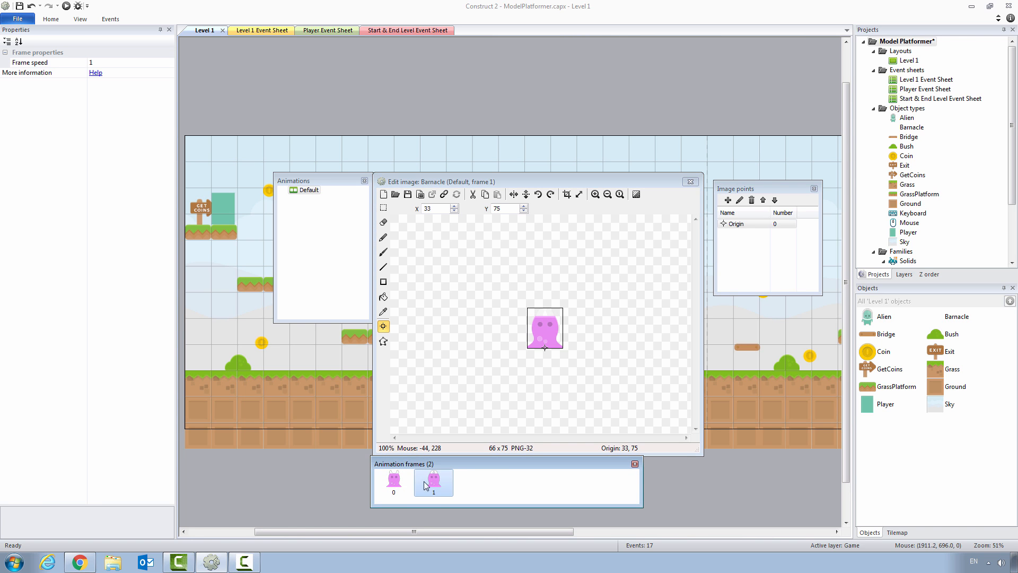
{"action": "left_click", "coordinate": [393, 483]}
{"action": "left_click", "coordinate": [435, 487]}
{"action": "left_click", "coordinate": [395, 486]}
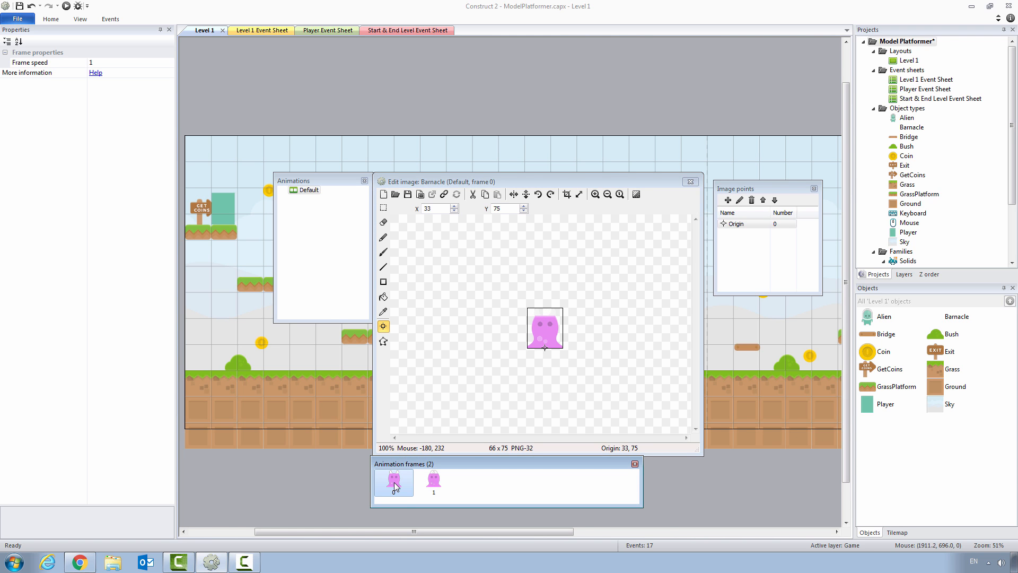
Step: Set the Default animation's speed to 2 with looping on, and close the image editor
{"action": "left_click", "coordinate": [304, 193]}
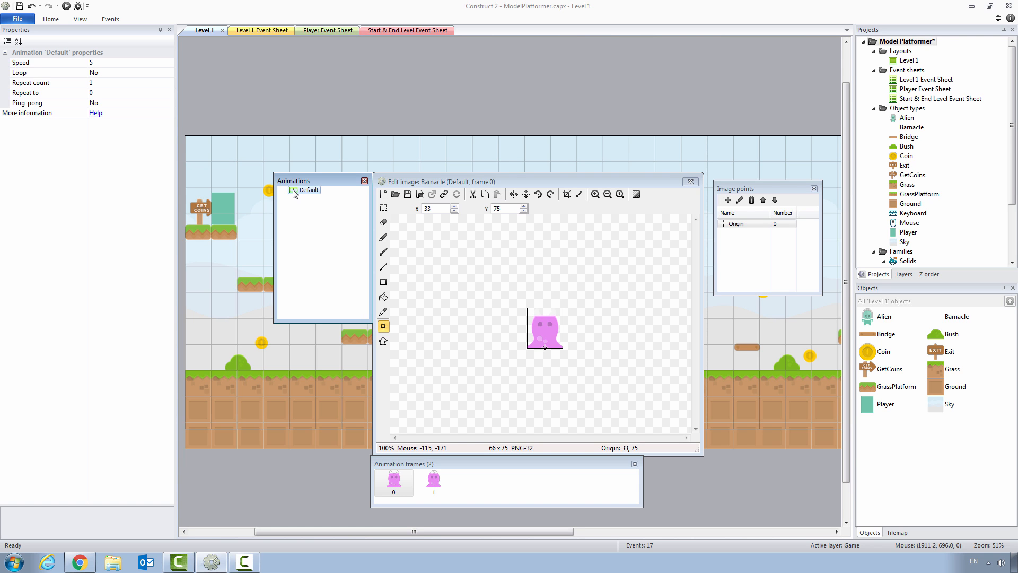
{"action": "left_click", "coordinate": [97, 63]}
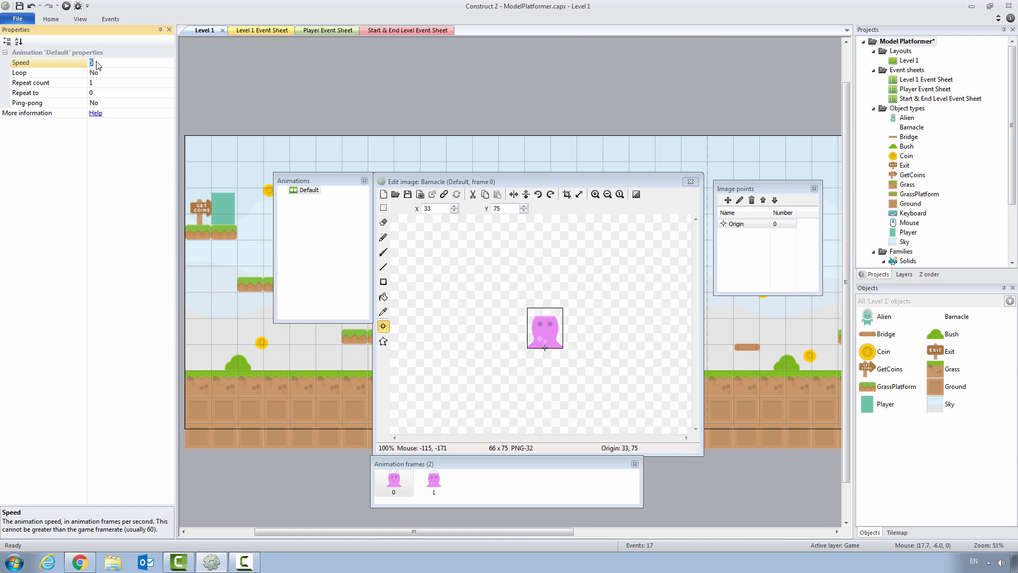
{"action": "type", "text": "2"}
{"action": "left_click", "coordinate": [100, 73]}
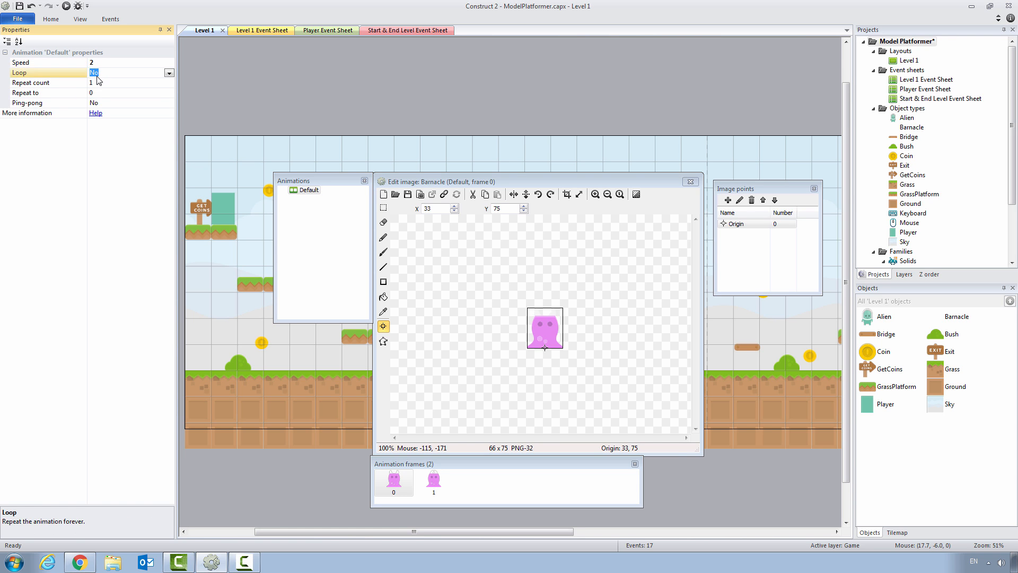
{"action": "left_click", "coordinate": [169, 73]}
{"action": "left_click", "coordinate": [165, 91]}
{"action": "left_click", "coordinate": [690, 182]}
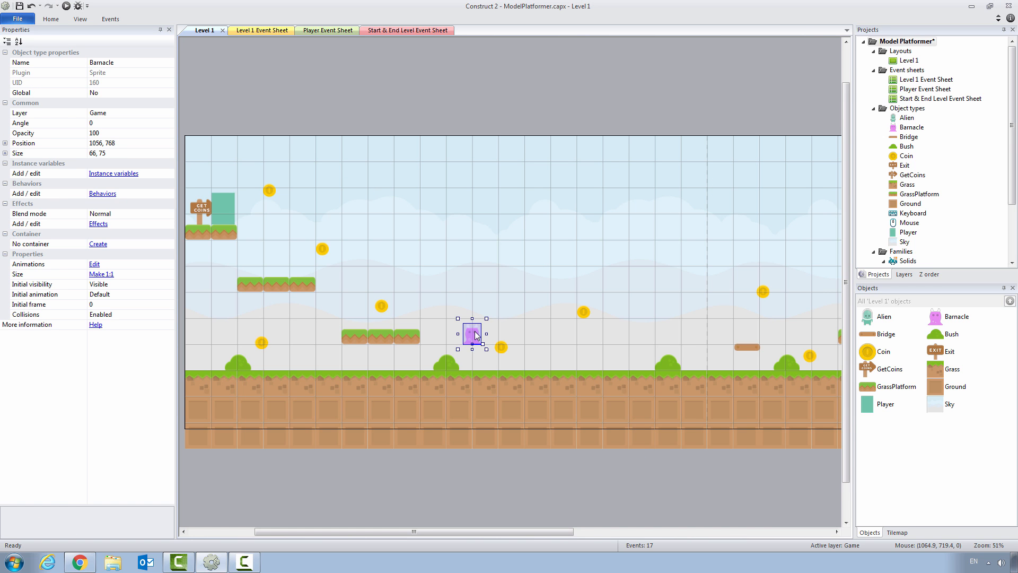
Step: Move the Barnacle onto the ground at 1248, 864 and preview its animation in the browser
{"action": "left_click", "coordinate": [84, 21]}
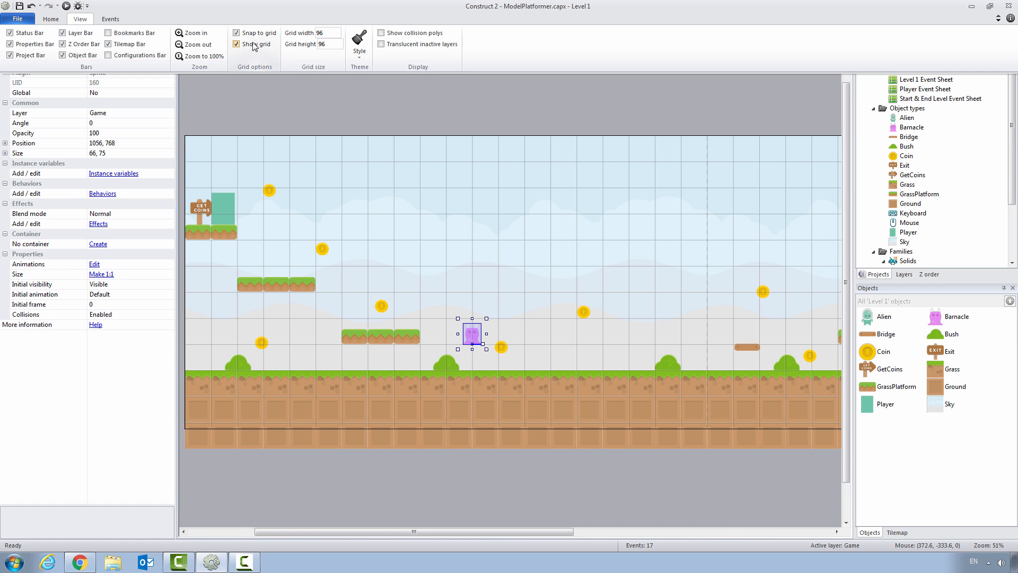
{"action": "left_click", "coordinate": [487, 333]}
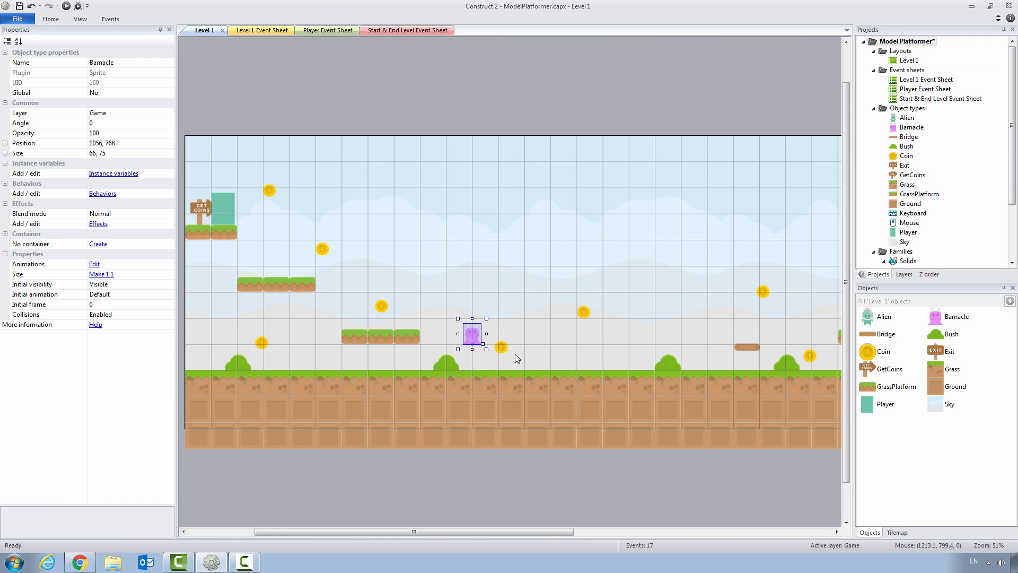
{"action": "left_click_drag", "start_coordinate": [477, 329], "coordinate": [530, 354]}
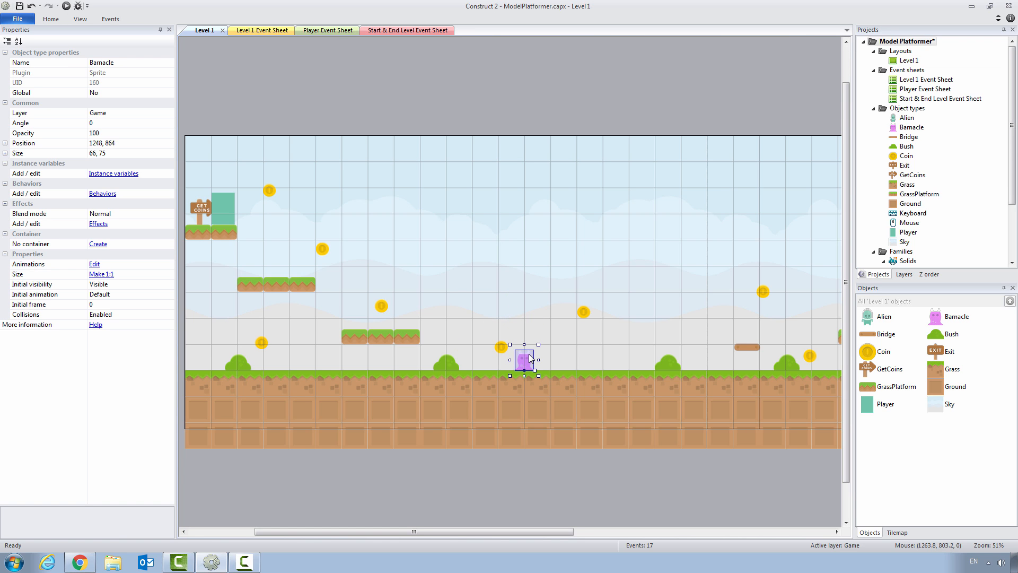
{"action": "left_click", "coordinate": [66, 6]}
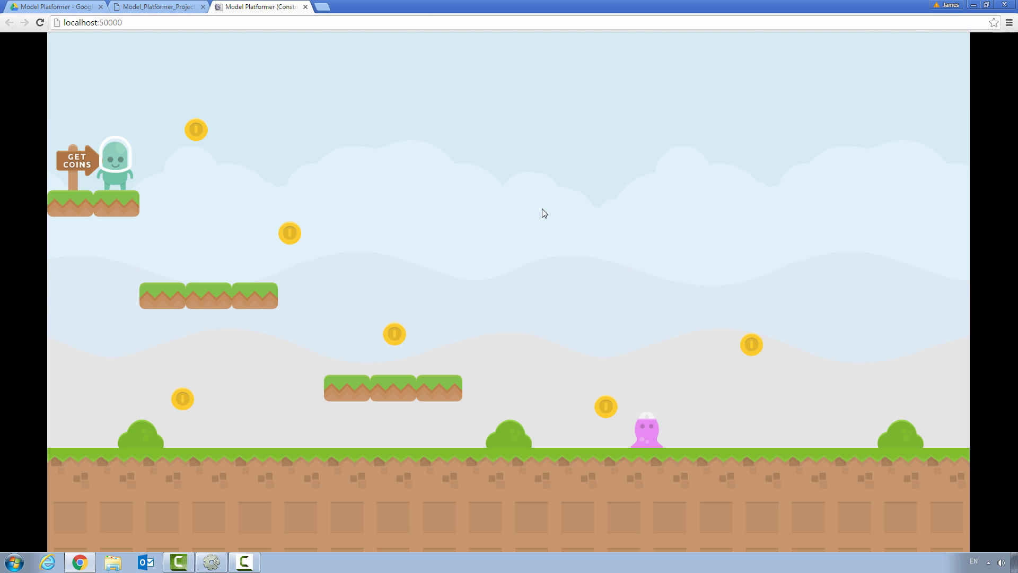
{"action": "left_click", "coordinate": [214, 560]}
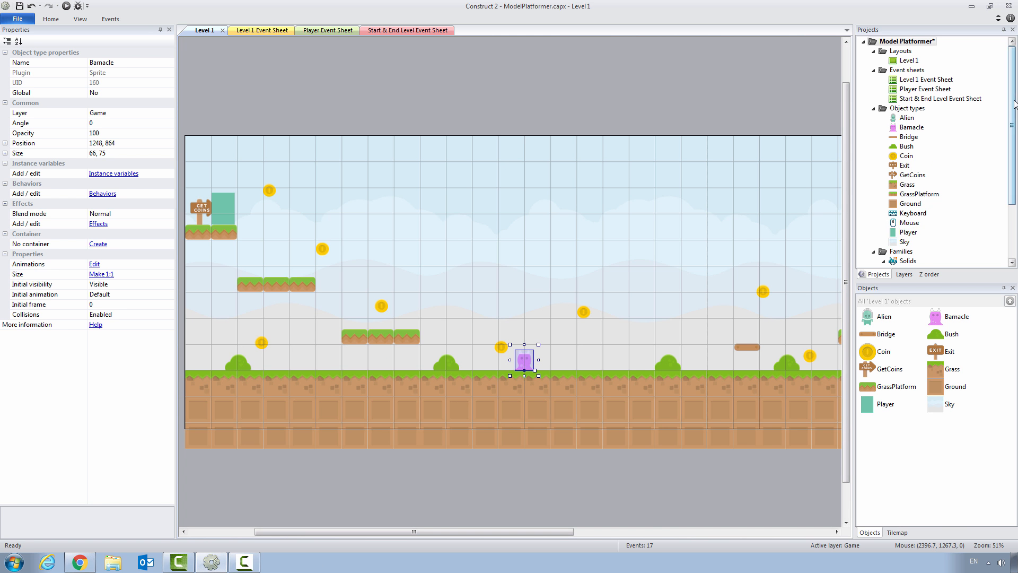
Step: Add a new family to the project containing the Barnacle sprite
{"action": "left_click_drag", "start_coordinate": [1013, 102], "coordinate": [1016, 159]}
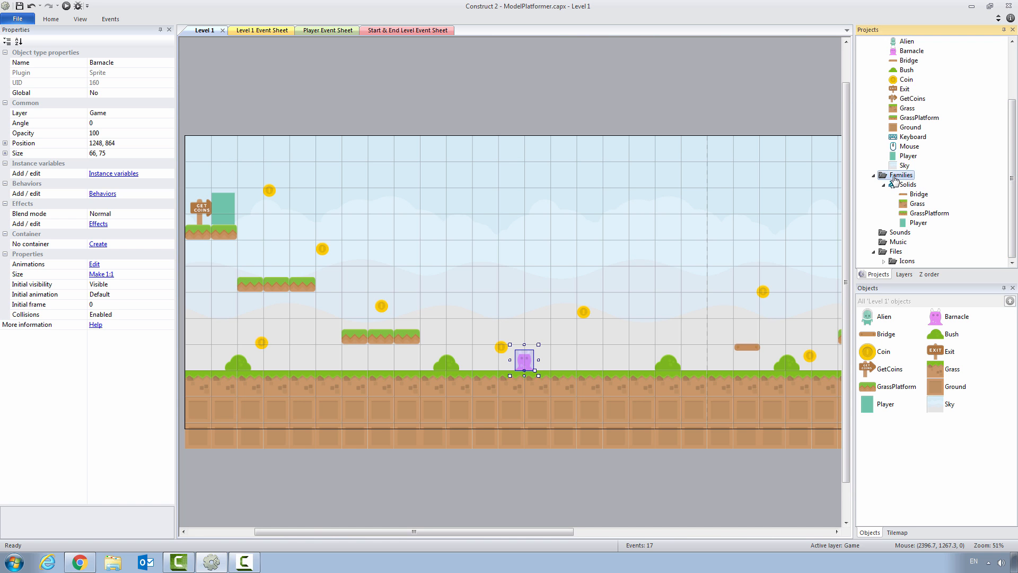
{"action": "right_click", "coordinate": [895, 181]}
{"action": "left_click", "coordinate": [905, 185]}
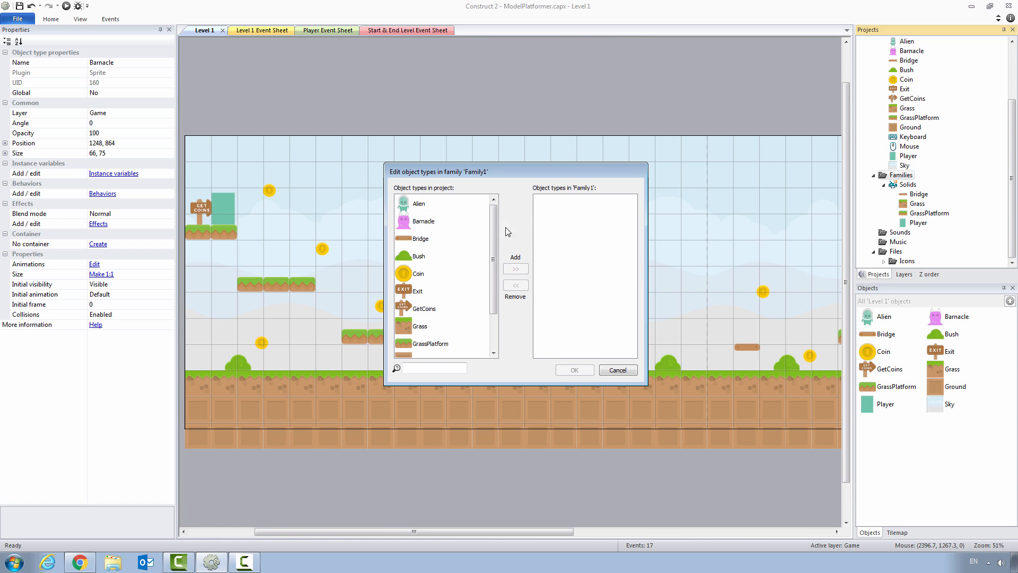
{"action": "left_click", "coordinate": [424, 221]}
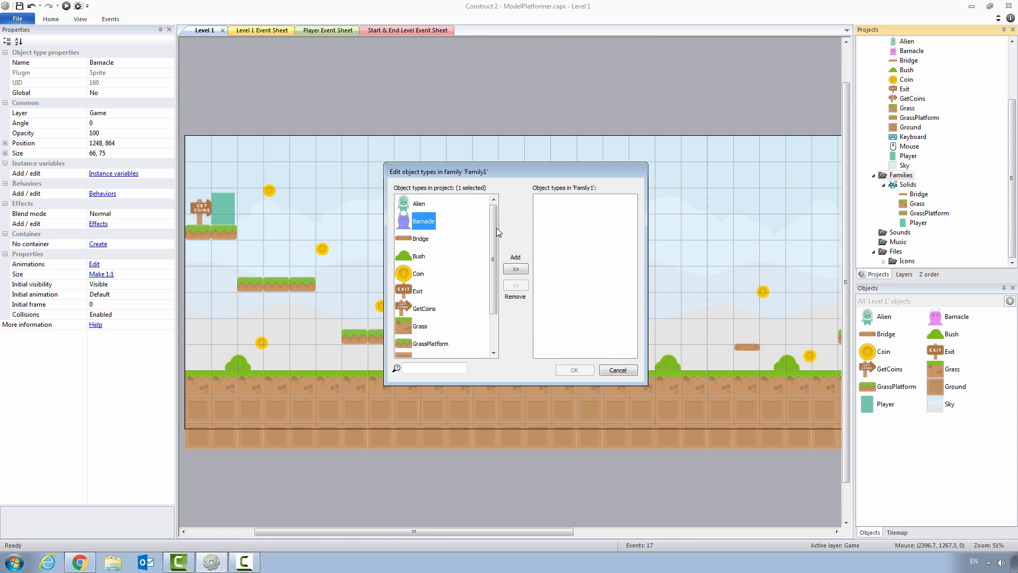
{"action": "left_click", "coordinate": [516, 269]}
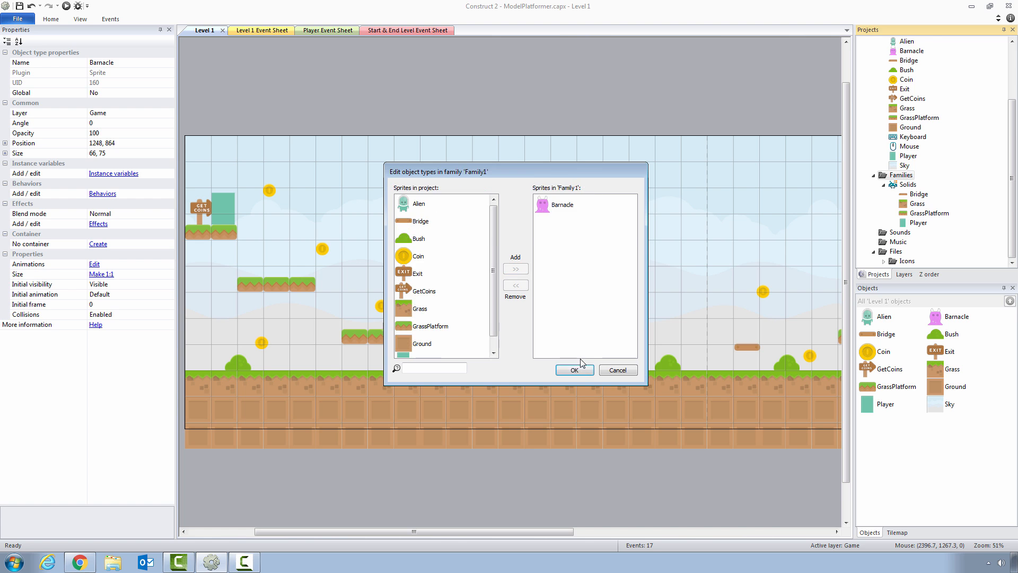
{"action": "left_click", "coordinate": [575, 370]}
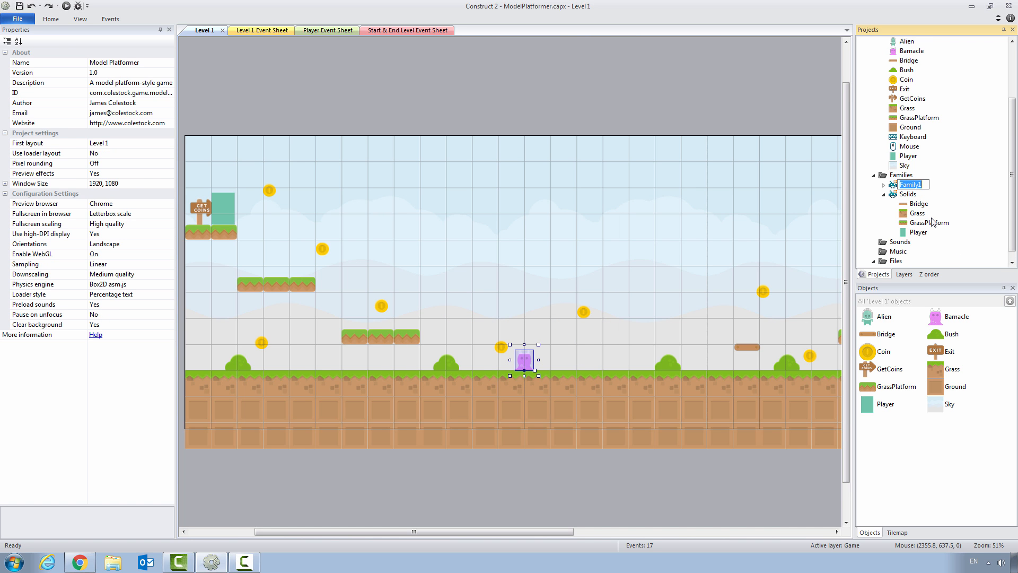
Step: Name the new family Enemies and expand it to show its member
{"action": "type", "text": "Enemies"}
{"action": "key", "text": "Return"}
{"action": "left_click", "coordinate": [885, 185]}
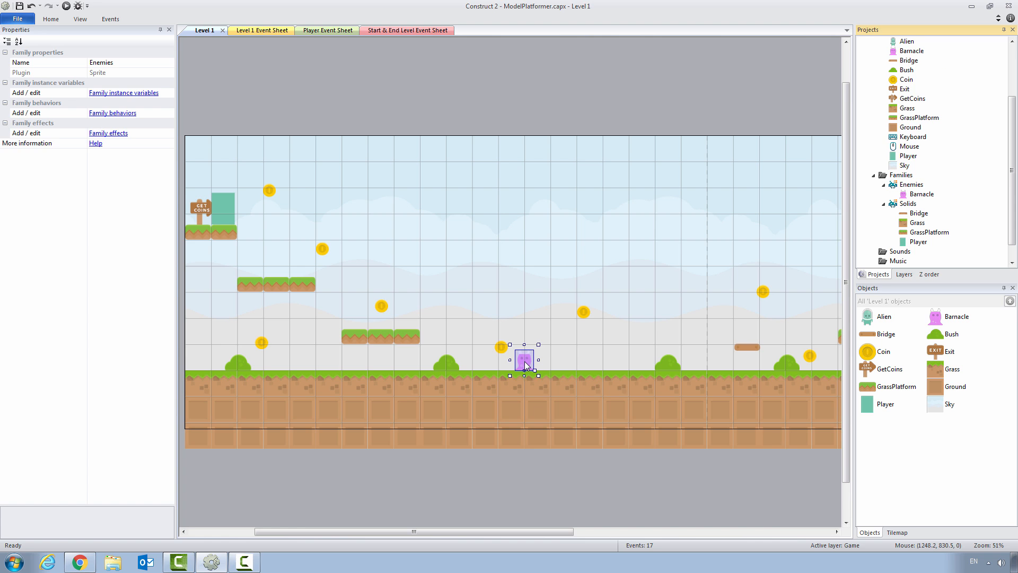
Step: Duplicate the Barnacle along the ground, placing the copy at 1632, 864
{"action": "left_click_drag", "start_coordinate": [526, 364], "coordinate": [639, 363], "text": "ctrl"}
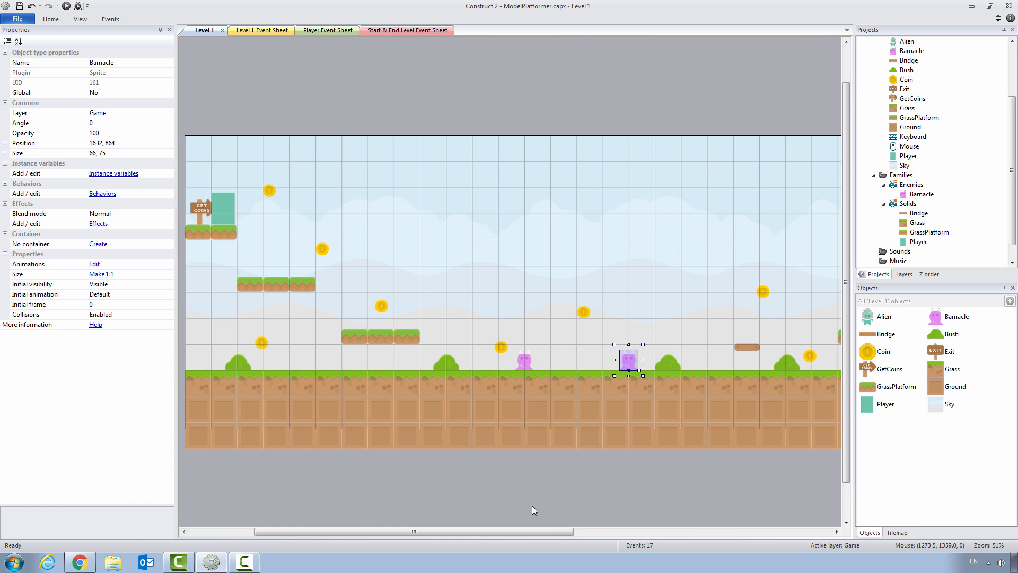
{"action": "mouse_move", "coordinate": [549, 529]}
{"action": "left_mouse_down"}
{"action": "mouse_move", "coordinate": [761, 539]}
{"action": "mouse_move", "coordinate": [533, 538]}
{"action": "left_mouse_up"}
Step: Preview Level 1 and run and jump the player through the level and back to check the Barnacle placements
{"action": "key", "text": "F5"}
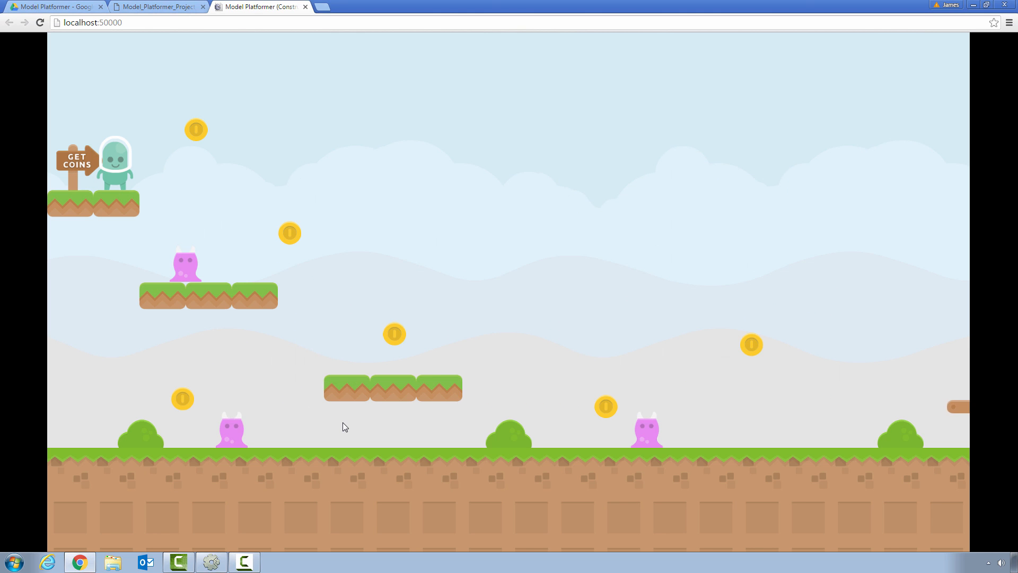
{"action": "key", "text": "Right"}
{"action": "key", "text": "Up"}
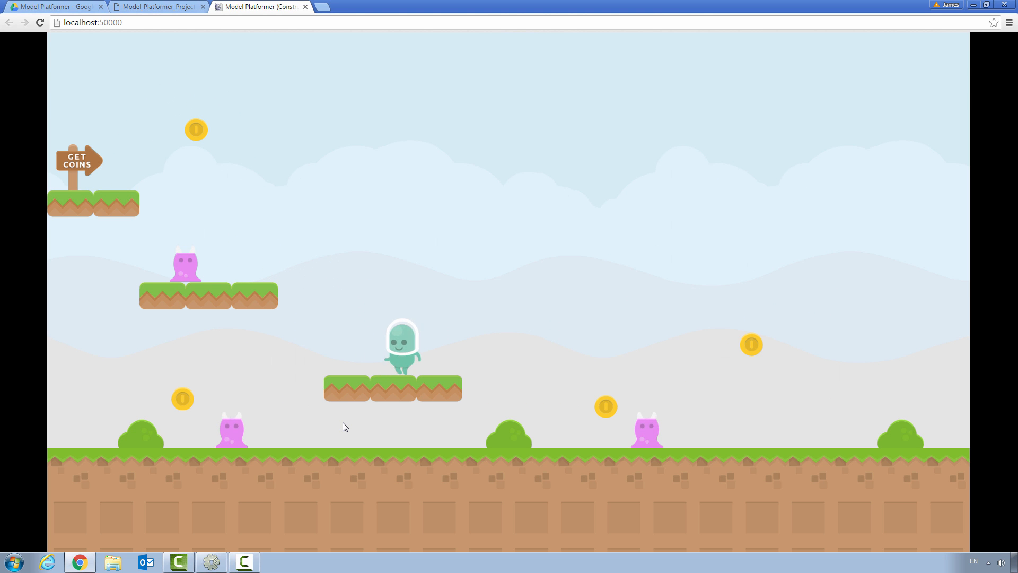
{"action": "key", "text": "Up"}
{"action": "key", "text": "Left"}
{"action": "key", "text": "Right"}
{"action": "key", "text": "Right"}
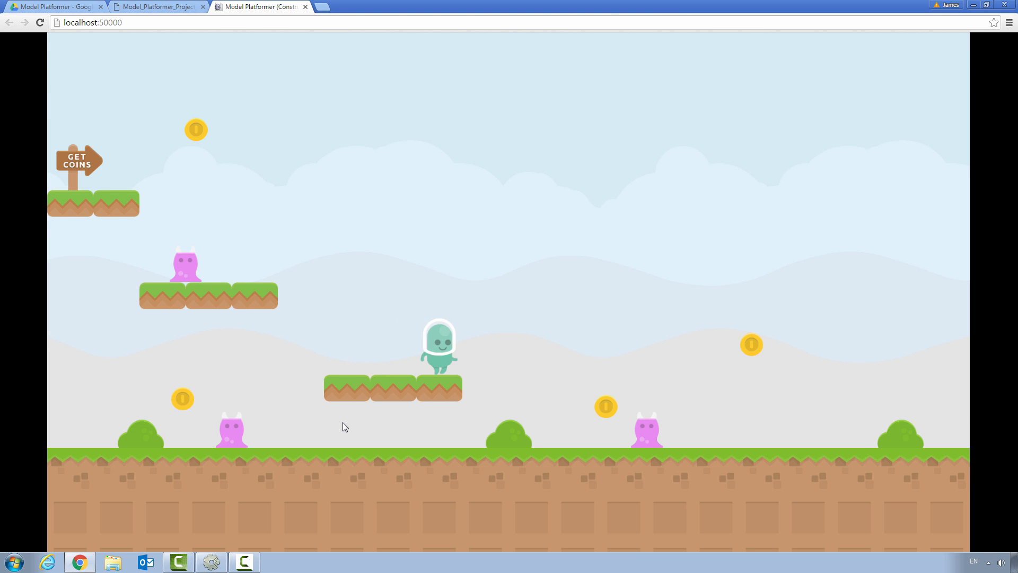
{"action": "key", "text": "Up"}
{"action": "key", "text": "Right"}
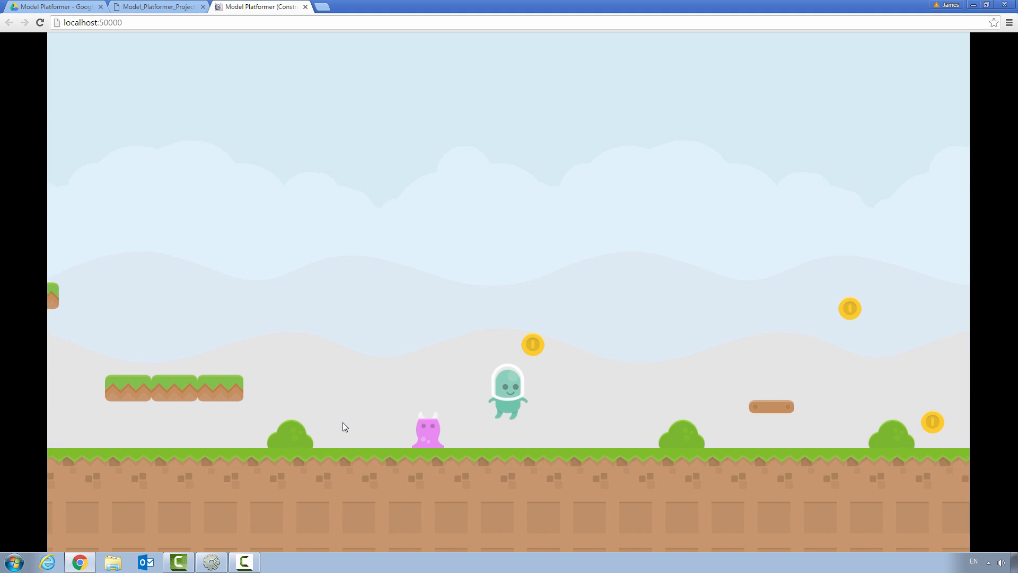
{"action": "key", "text": "Up"}
{"action": "key", "text": "Right"}
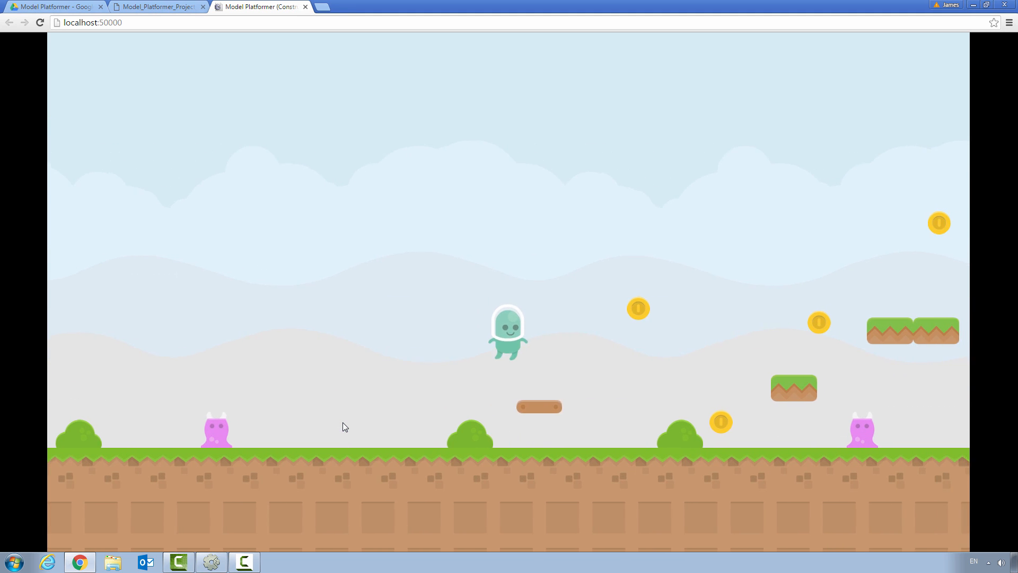
{"action": "key", "text": "Up"}
{"action": "key", "text": "Right"}
{"action": "key", "text": "Up"}
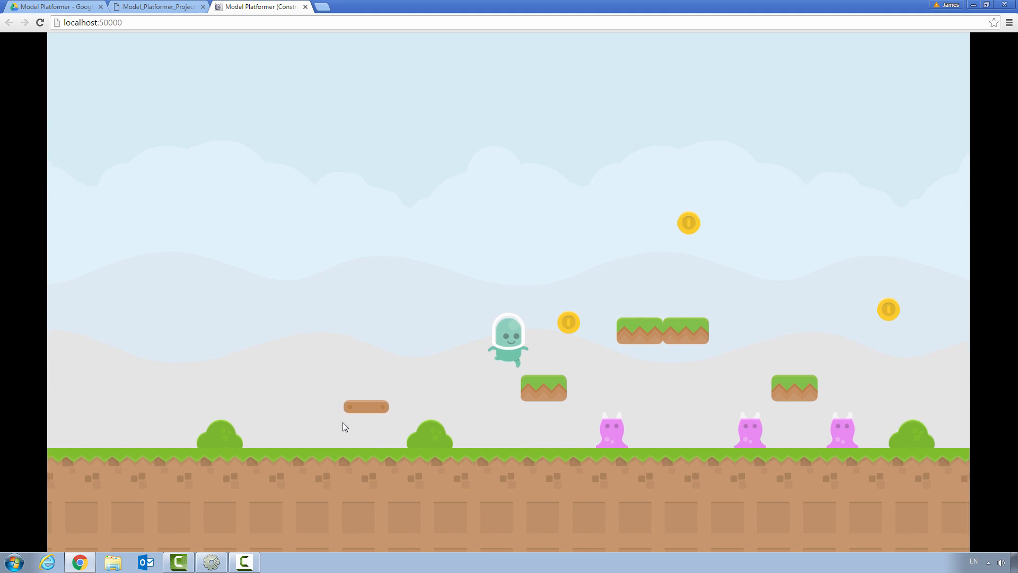
{"action": "key", "text": "Up"}
{"action": "key", "text": "Right"}
{"action": "key", "text": "Up"}
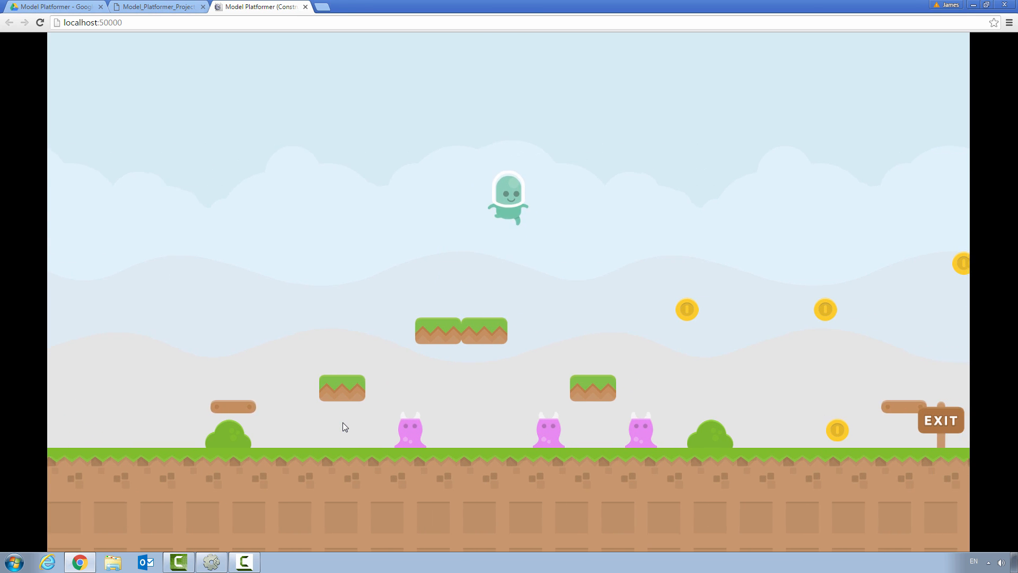
{"action": "key", "text": "Left"}
{"action": "key", "text": "Up"}
{"action": "key", "text": "Left"}
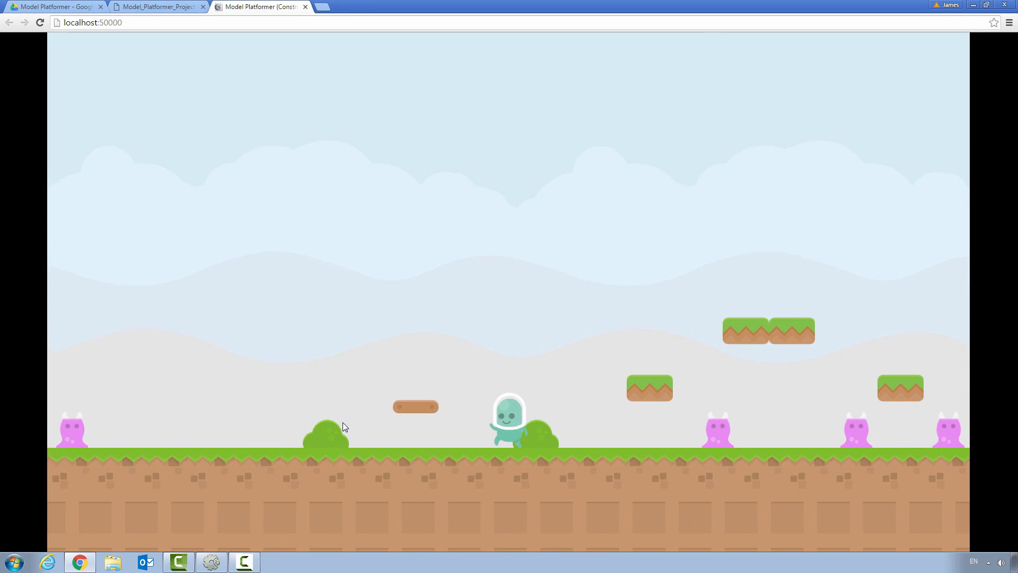
{"action": "key", "text": "Up"}
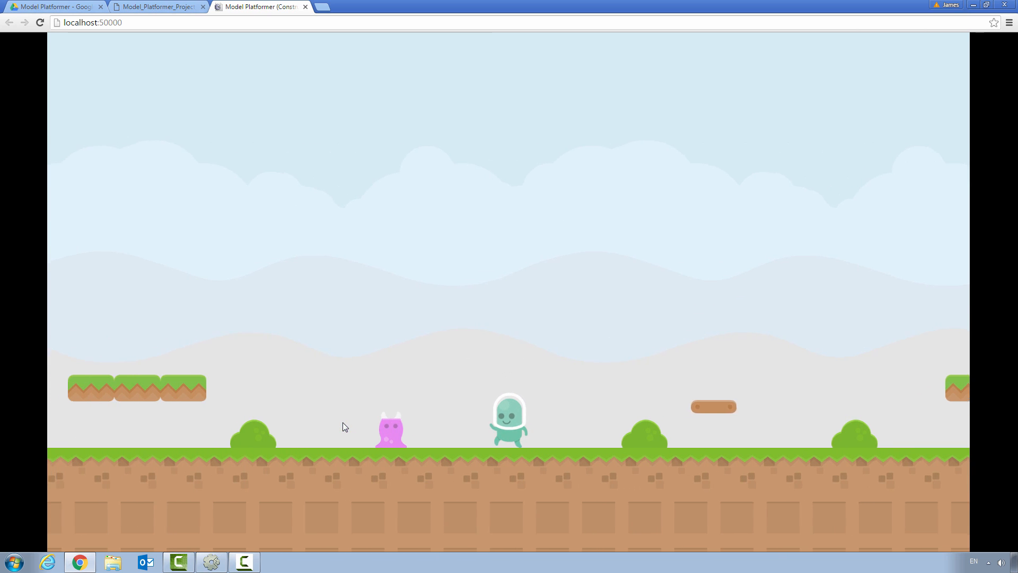
{"action": "key", "text": "Up"}
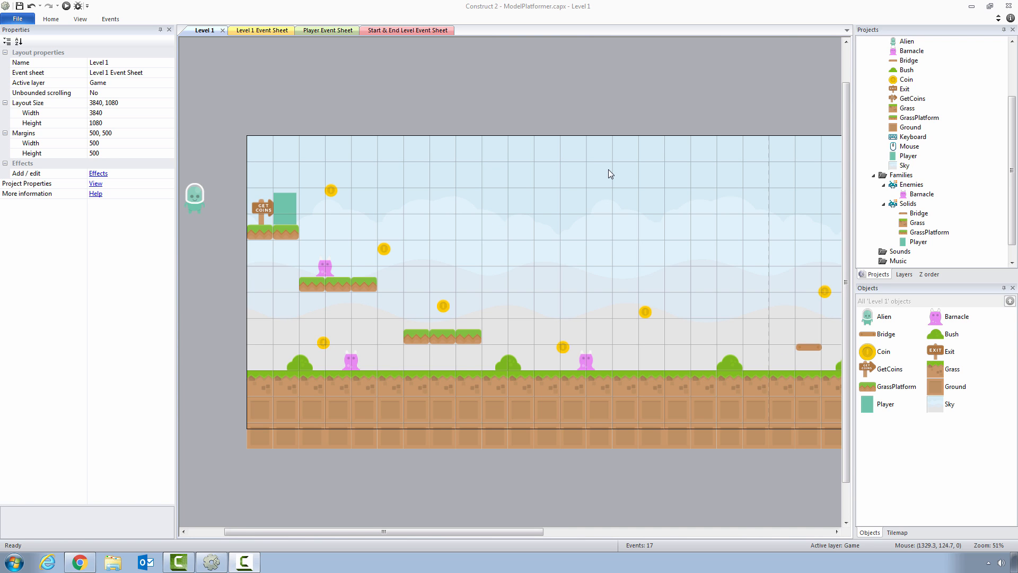
Step: Insert a new Sprite object type named Bee and place it on the Game layer in the sky of Level 1
{"action": "left_click_drag", "start_coordinate": [1012, 146], "coordinate": [1006, 89]}
{"action": "left_click", "coordinate": [900, 108]}
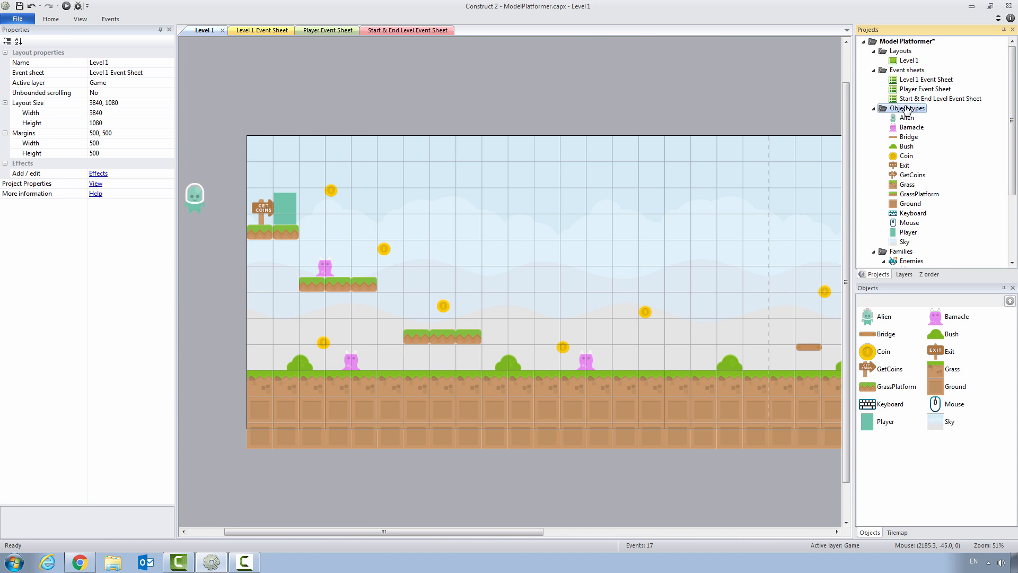
{"action": "right_click", "coordinate": [906, 110]}
{"action": "left_click", "coordinate": [919, 114]}
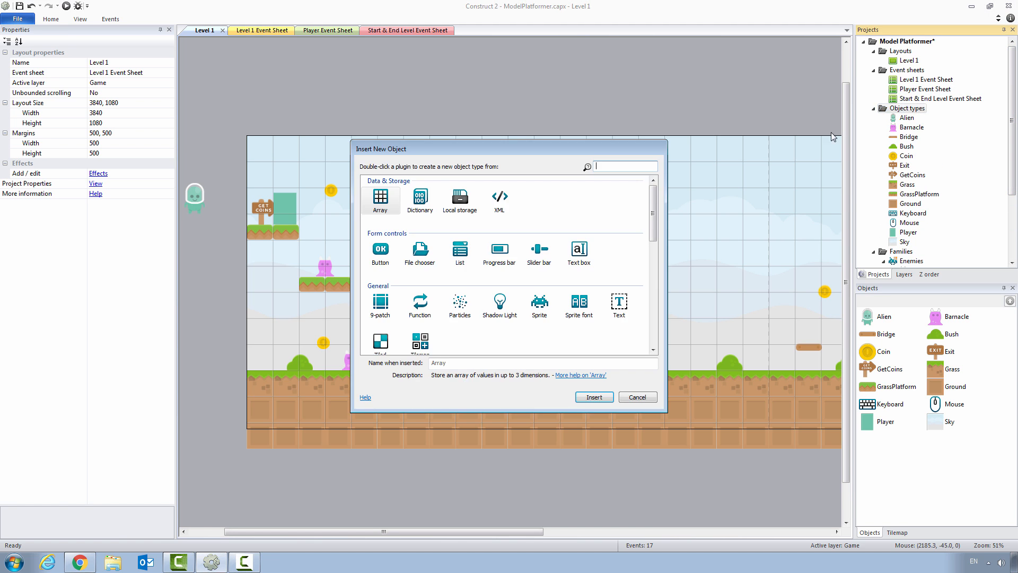
{"action": "left_click", "coordinate": [551, 302]}
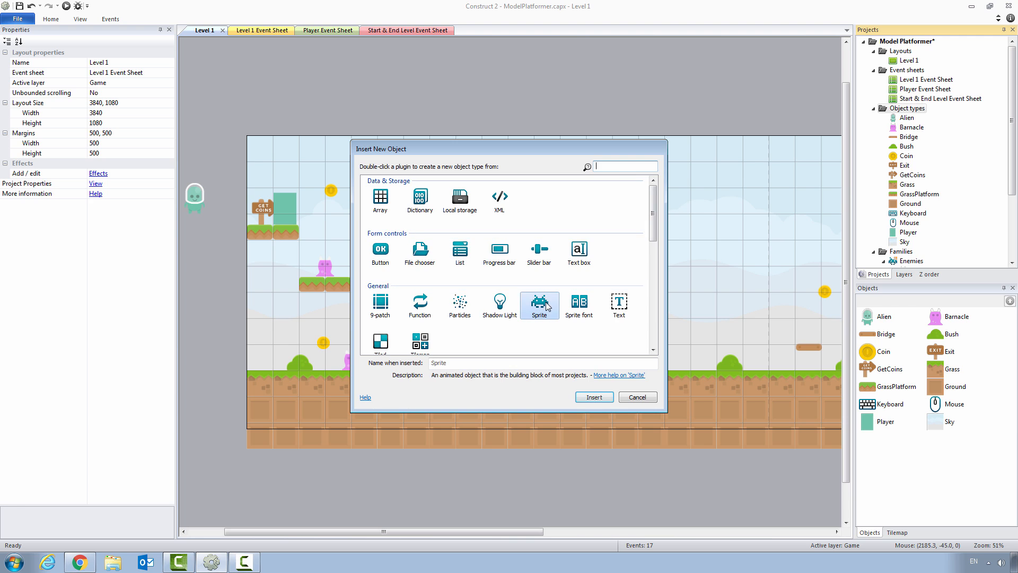
{"action": "left_click", "coordinate": [493, 363]}
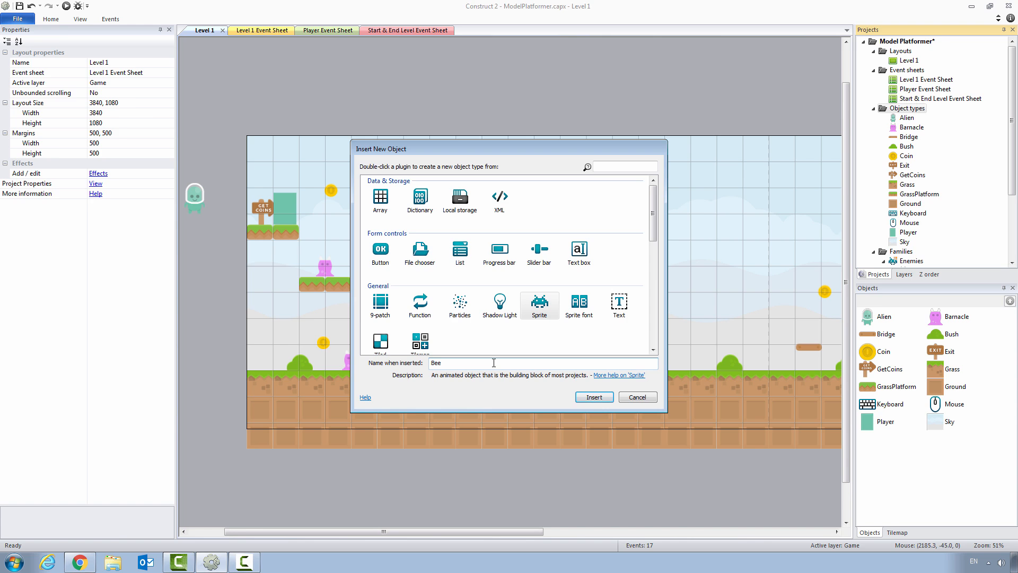
{"action": "type", "text": "Bee"}
{"action": "left_click", "coordinate": [595, 397]}
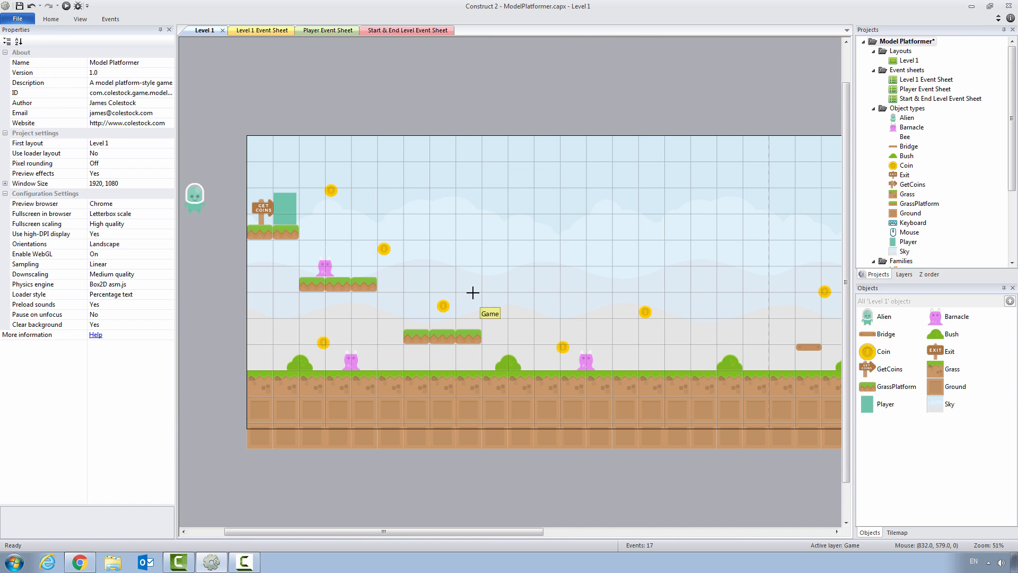
{"action": "left_click", "coordinate": [498, 227]}
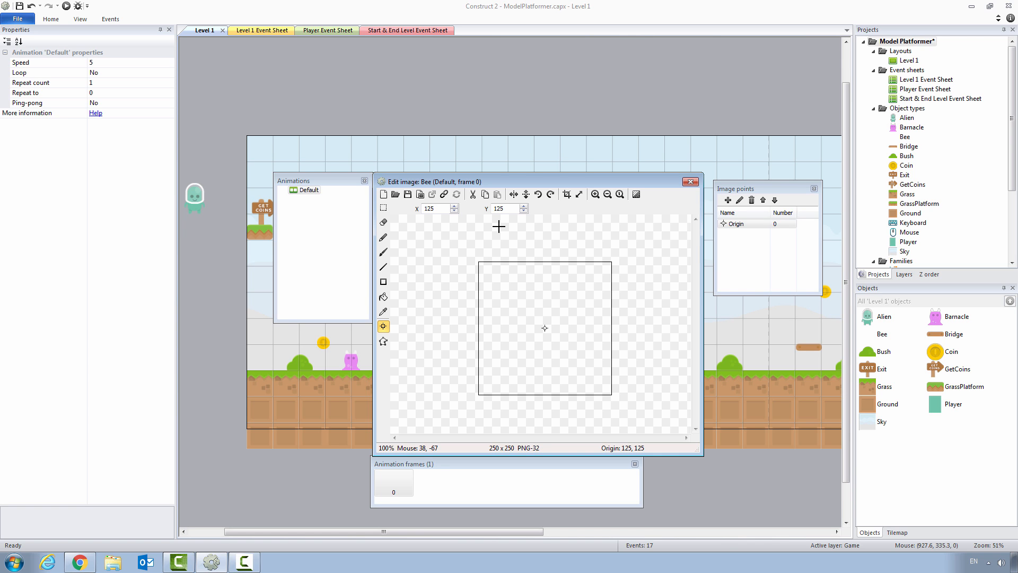
Step: Import the sprite strip bee-2x1-93x72.png from the assets folder into the Bee's Default animation
{"action": "left_click", "coordinate": [448, 476]}
{"action": "right_click", "coordinate": [450, 477]}
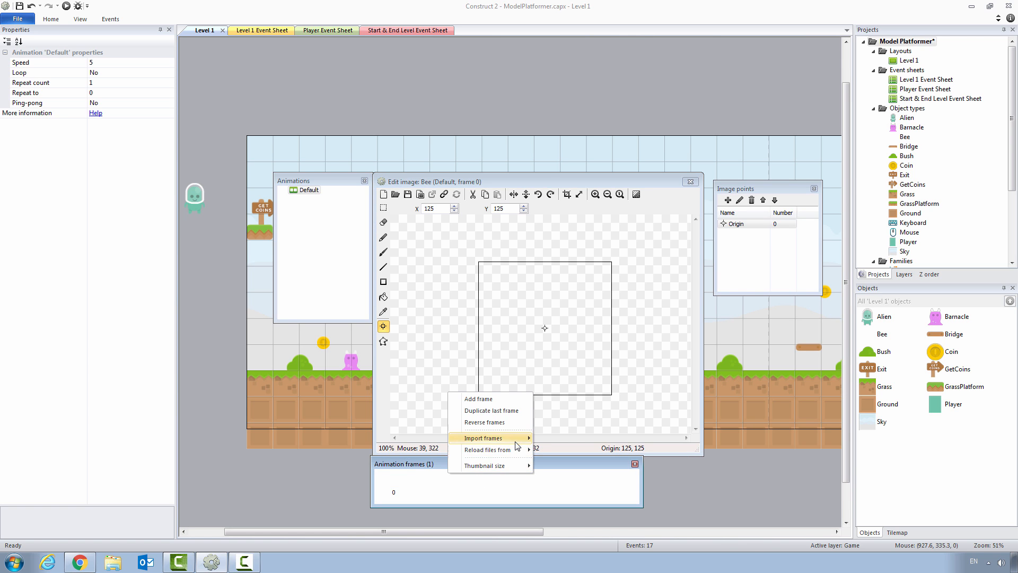
{"action": "mouse_move", "coordinate": [517, 445]}
{"action": "left_click", "coordinate": [562, 450]}
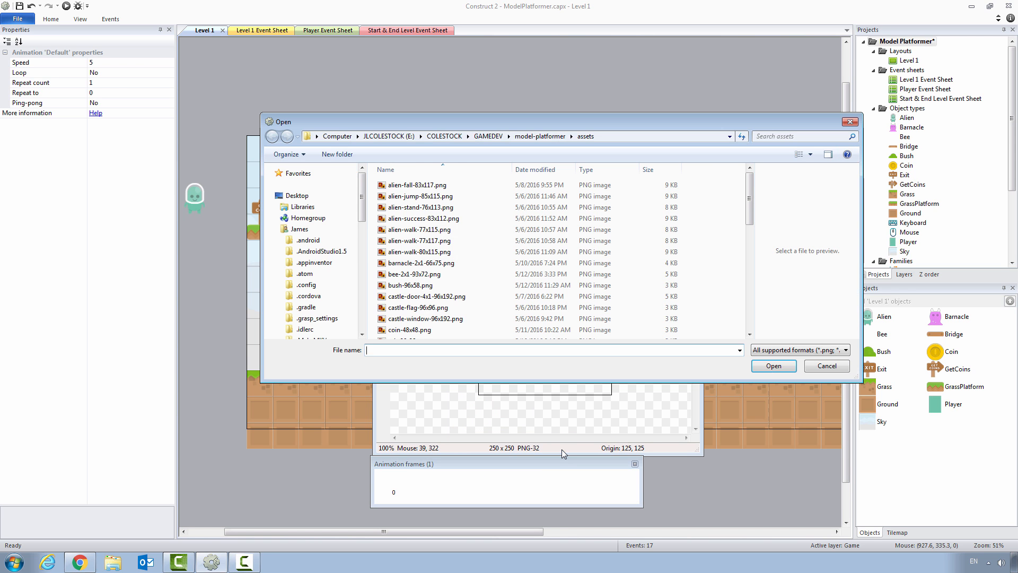
{"action": "left_click", "coordinate": [429, 274]}
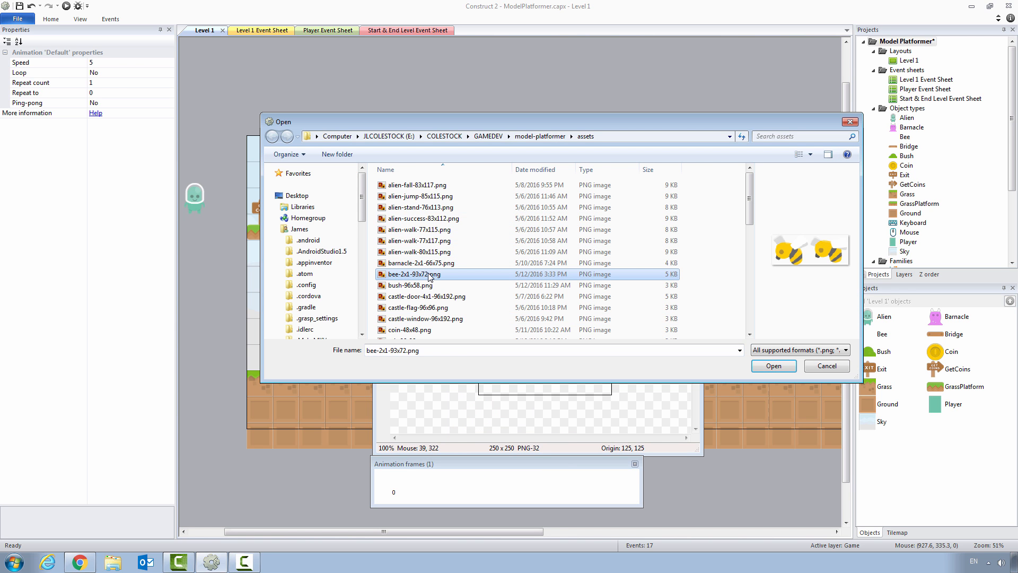
{"action": "double_click", "coordinate": [429, 274]}
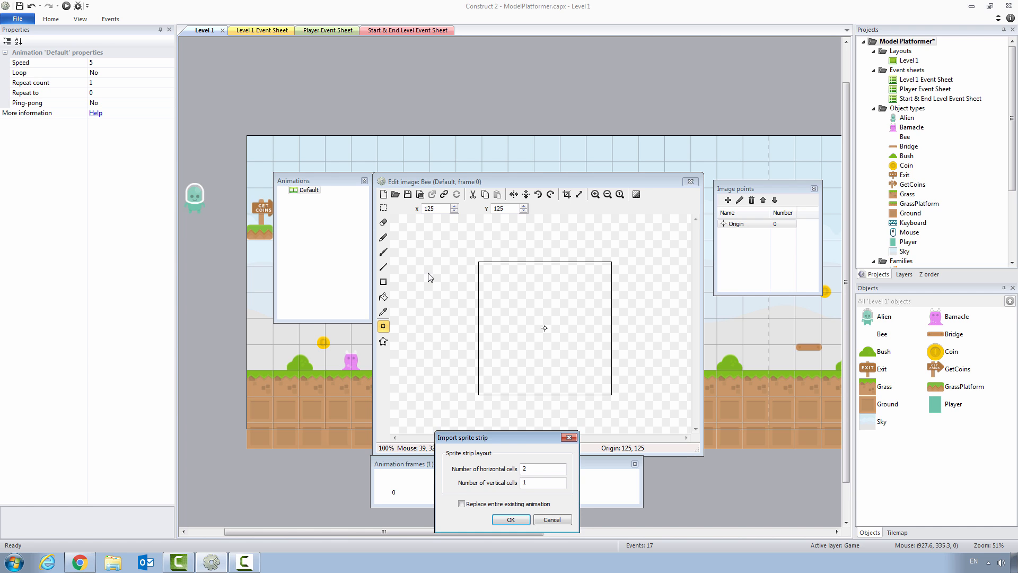
Step: Split the Bee strip into 2 horizontal cells and 1 vertical cell, replacing the entire existing animation
{"action": "left_click_drag", "start_coordinate": [521, 436], "coordinate": [512, 246]}
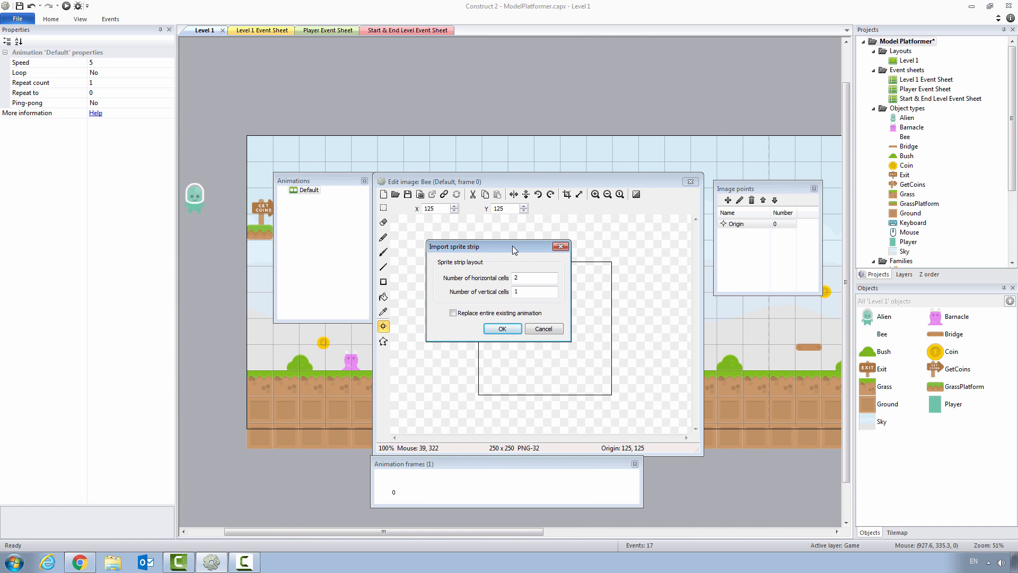
{"action": "double_click", "coordinate": [516, 278]}
{"action": "type", "text": "2"}
{"action": "left_click", "coordinate": [496, 328]}
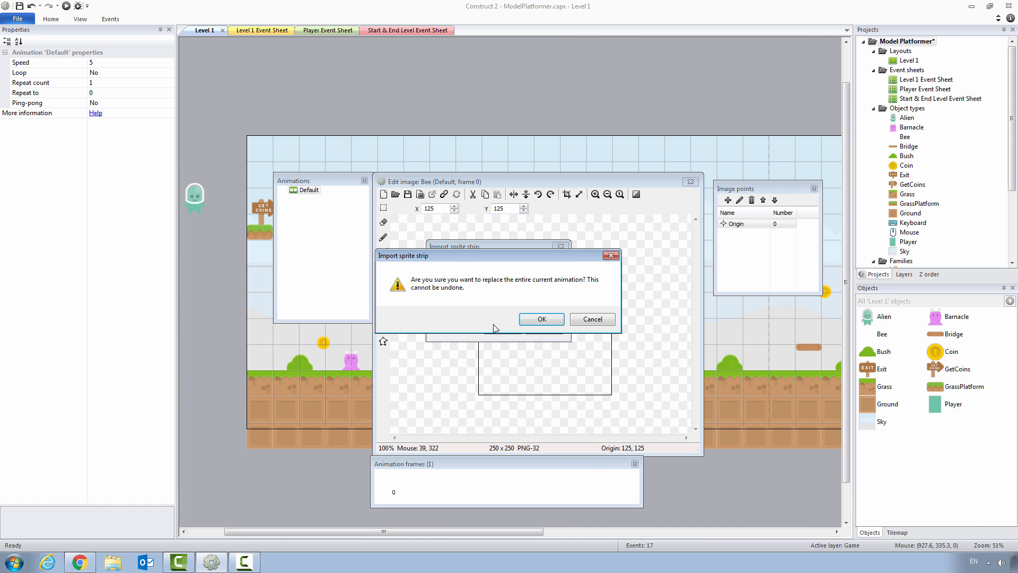
{"action": "left_click", "coordinate": [538, 319]}
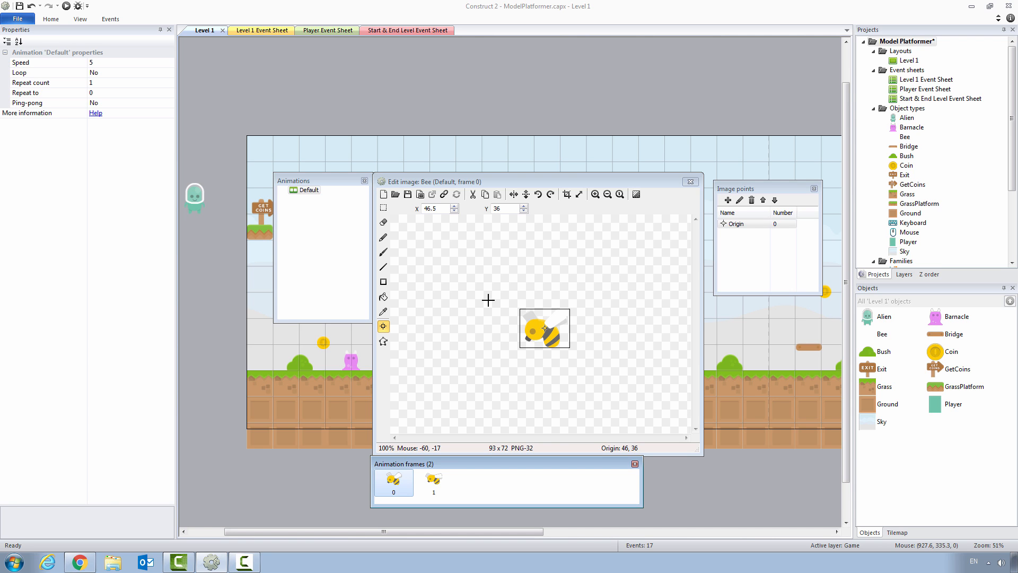
Step: Guess the collision polygon shape for the Bee's first frame and apply it to the whole animation, checking both frames
{"action": "left_click", "coordinate": [383, 342]}
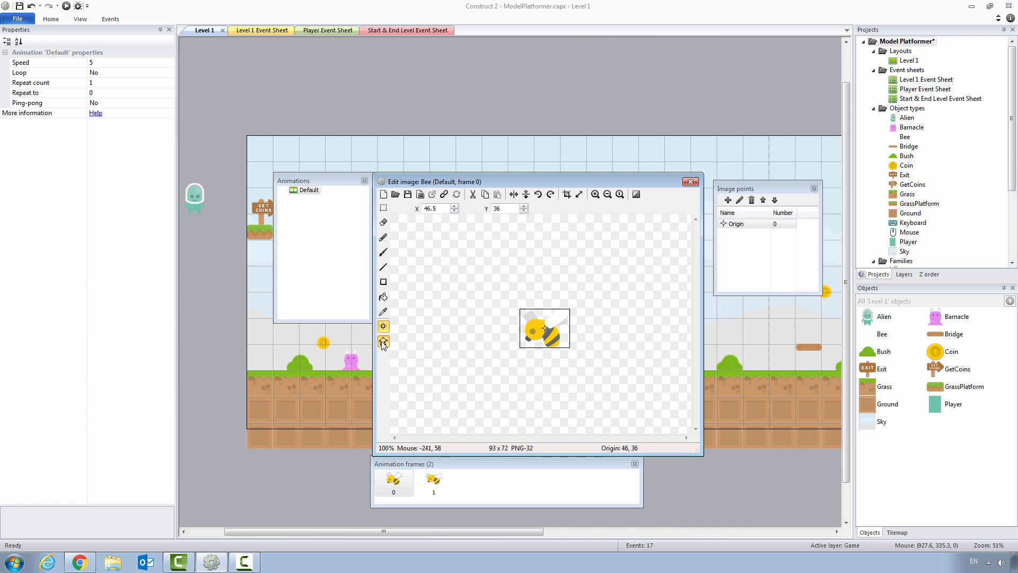
{"action": "right_click", "coordinate": [561, 342]}
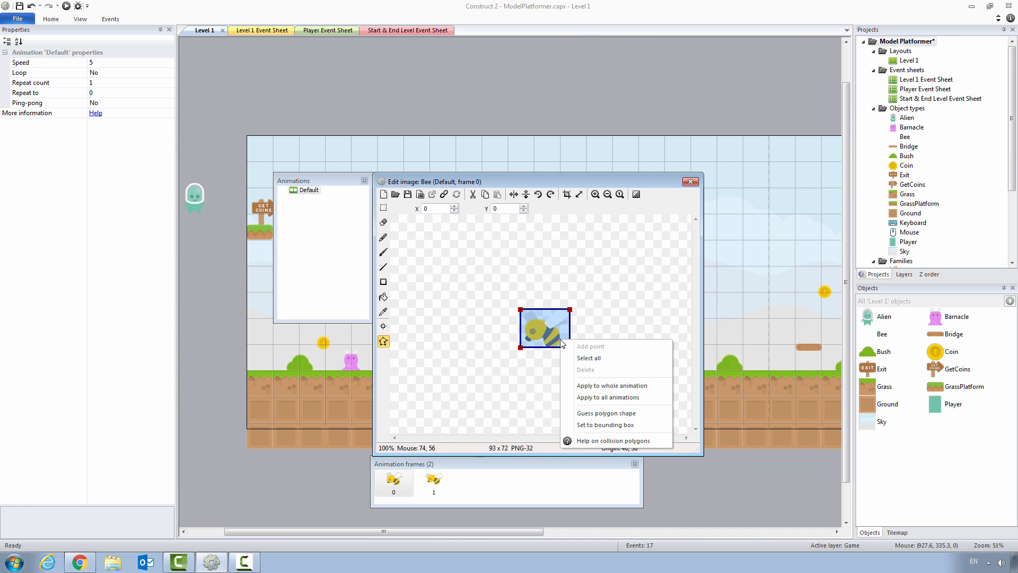
{"action": "left_click", "coordinate": [597, 417]}
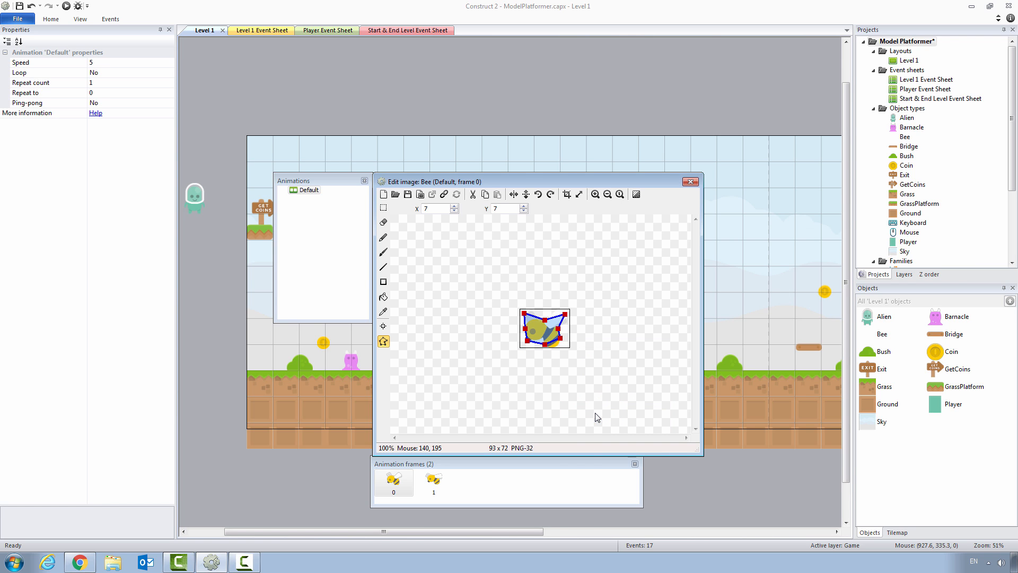
{"action": "right_click", "coordinate": [542, 337]}
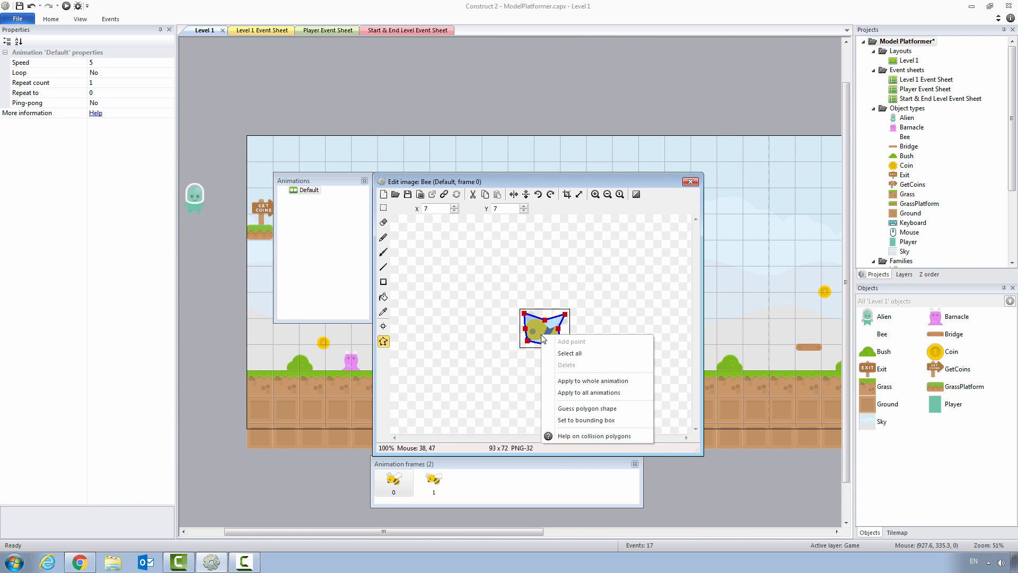
{"action": "left_click", "coordinate": [576, 382]}
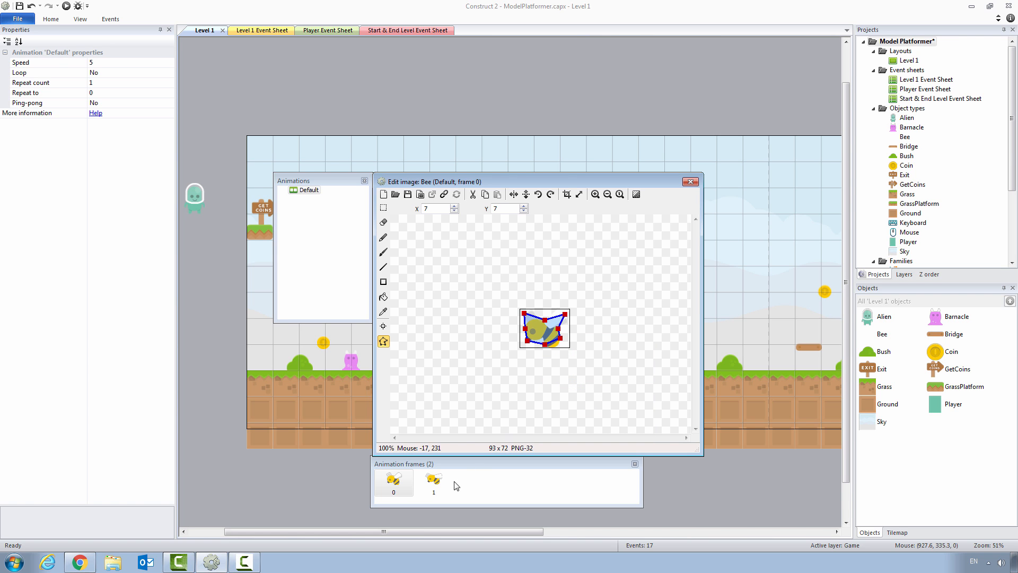
{"action": "left_click", "coordinate": [434, 482]}
{"action": "left_click", "coordinate": [407, 488]}
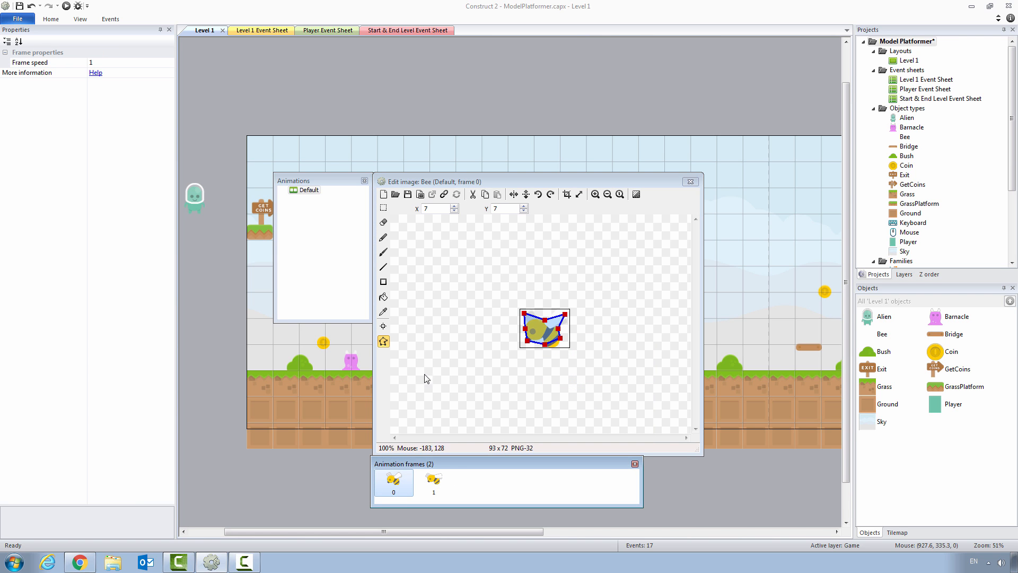
Step: Set the Bee's origin X to 47 and apply the origin to the whole animation, checking both frames
{"action": "left_click", "coordinate": [383, 326]}
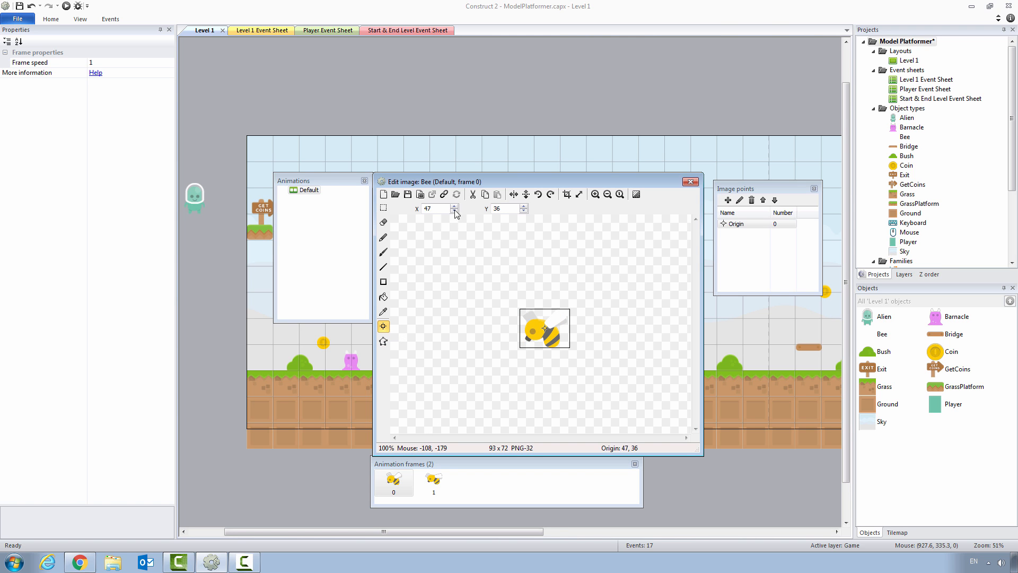
{"action": "left_click_drag", "start_coordinate": [446, 209], "coordinate": [415, 212]}
{"action": "right_click", "coordinate": [736, 225]}
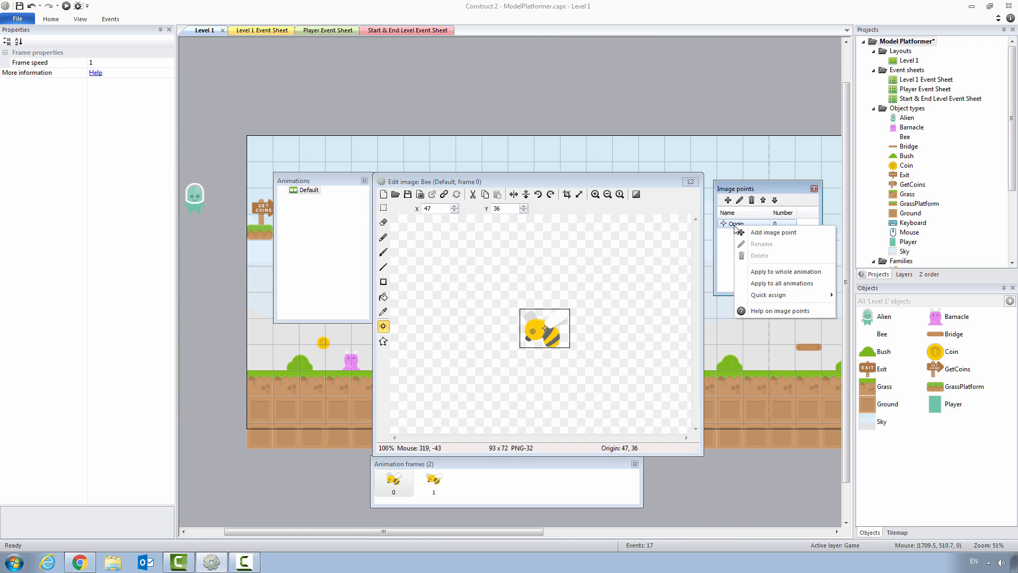
{"action": "left_click", "coordinate": [775, 271]}
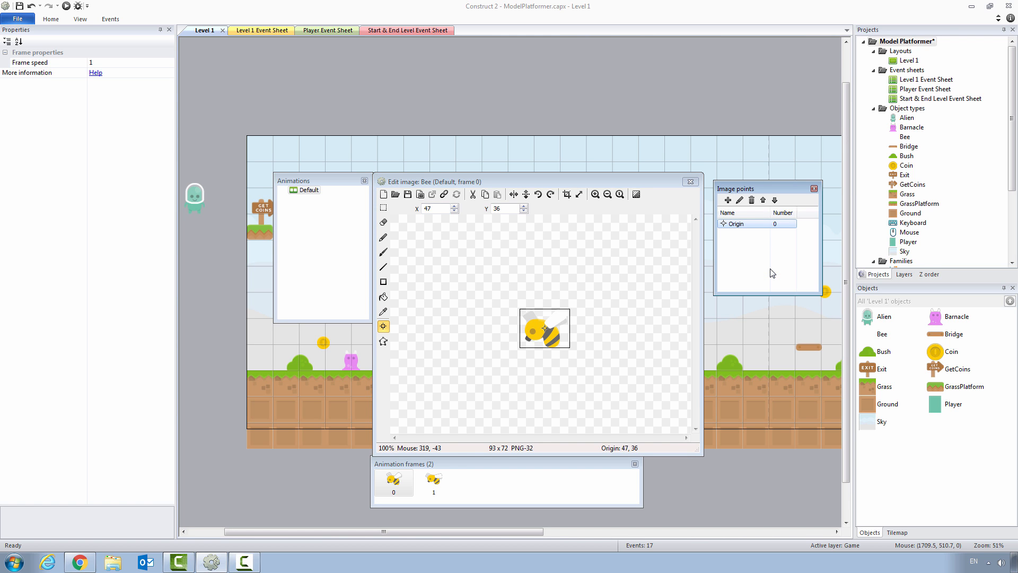
{"action": "left_click", "coordinate": [435, 480]}
{"action": "left_click", "coordinate": [393, 480]}
{"action": "left_click", "coordinate": [429, 477]}
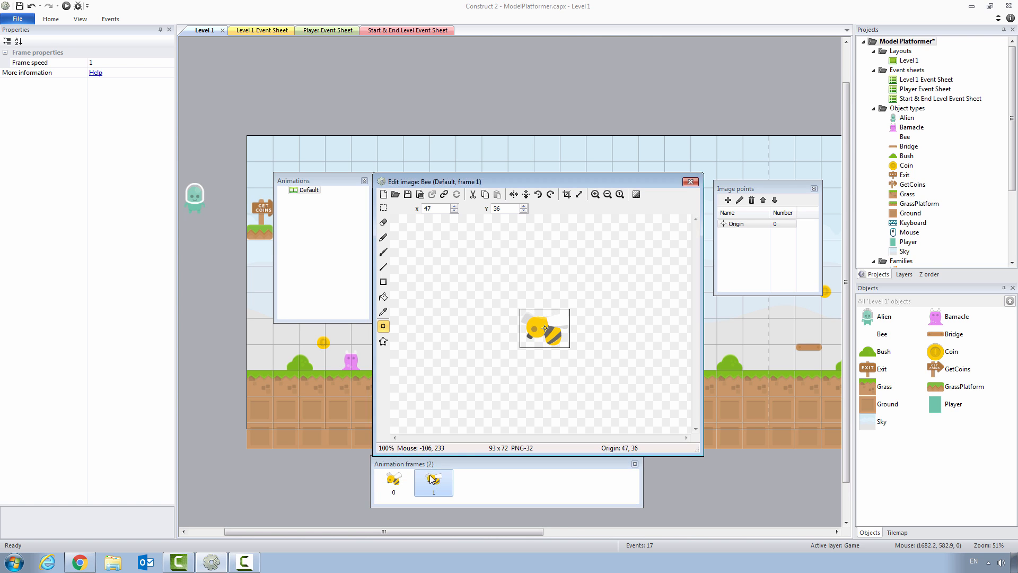
{"action": "left_click", "coordinate": [394, 480]}
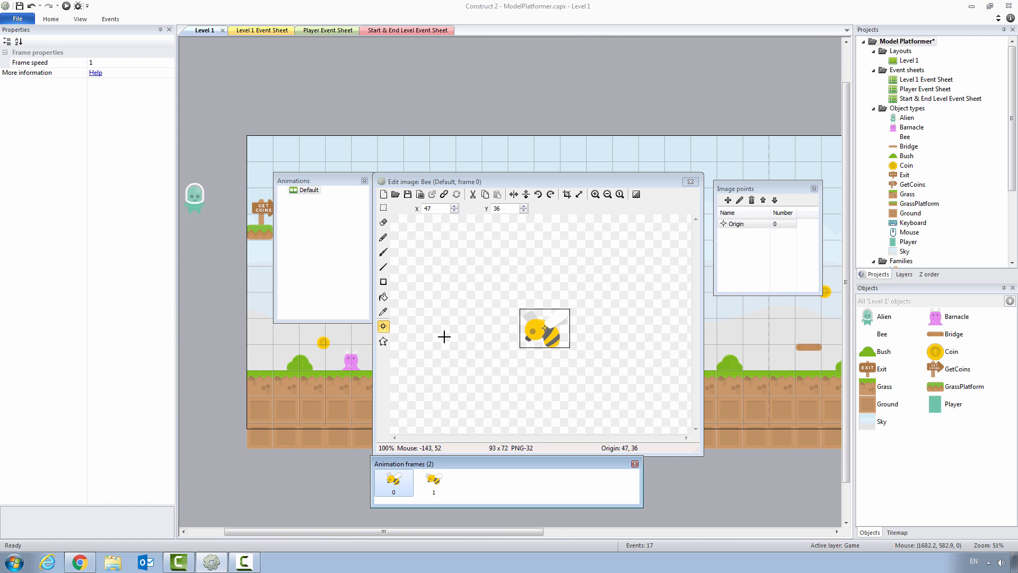
Step: Set the Bee's Default animation to loop and close the image editor
{"action": "left_click", "coordinate": [309, 192]}
{"action": "left_click", "coordinate": [310, 190]}
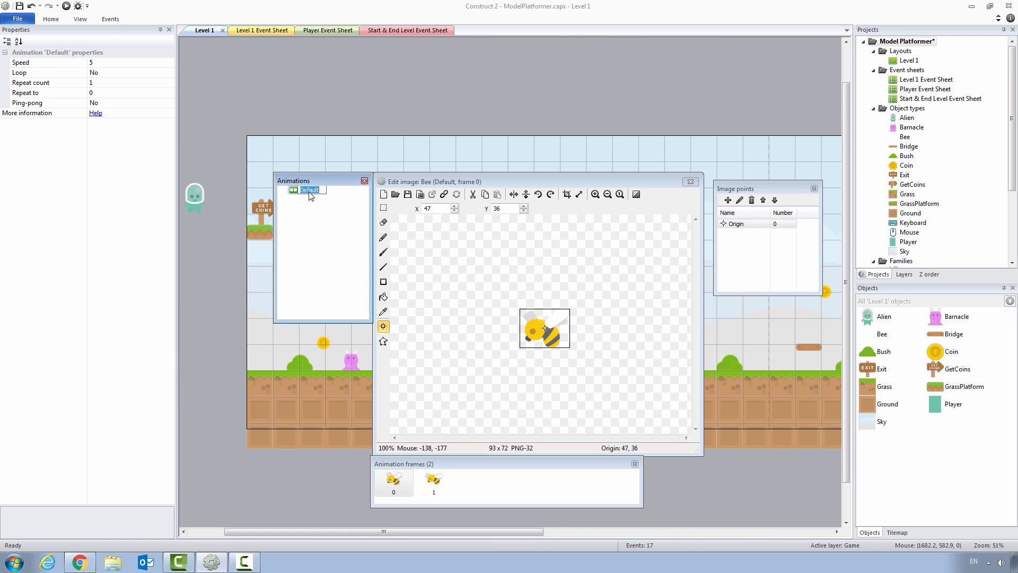
{"action": "left_click", "coordinate": [97, 63]}
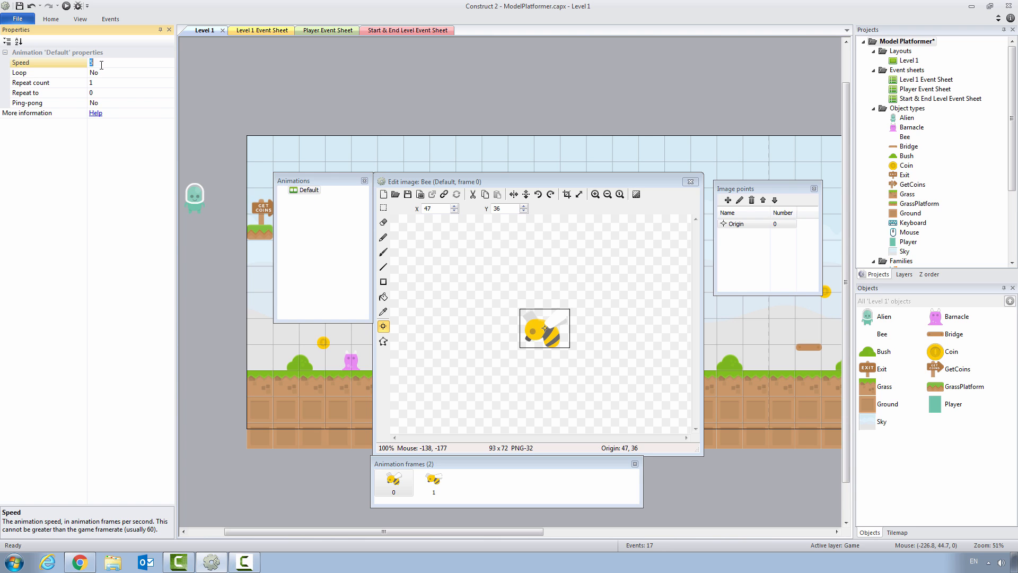
{"action": "left_click", "coordinate": [102, 73]}
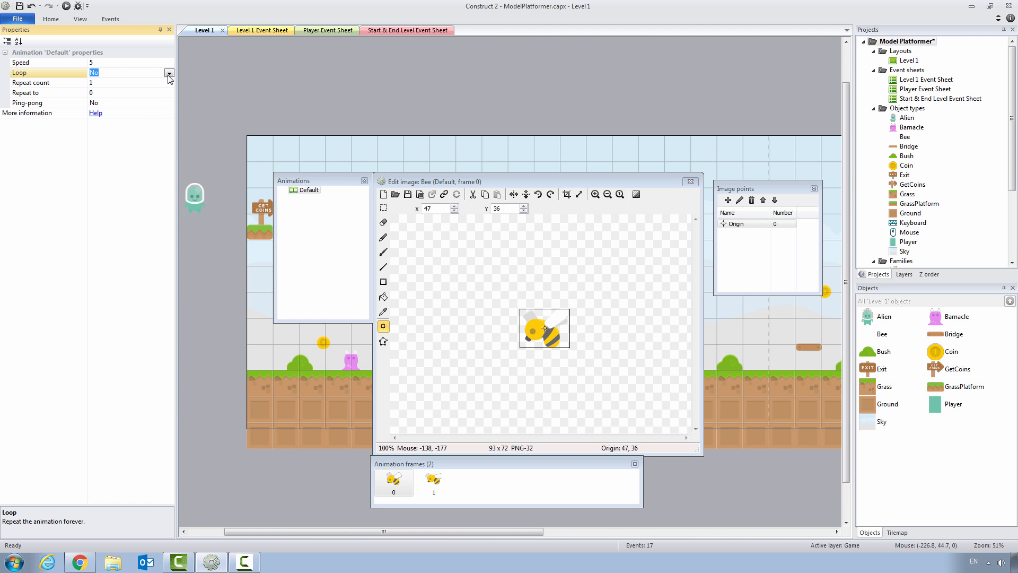
{"action": "left_click", "coordinate": [169, 73]}
{"action": "left_click", "coordinate": [154, 83]}
{"action": "left_click", "coordinate": [689, 182]}
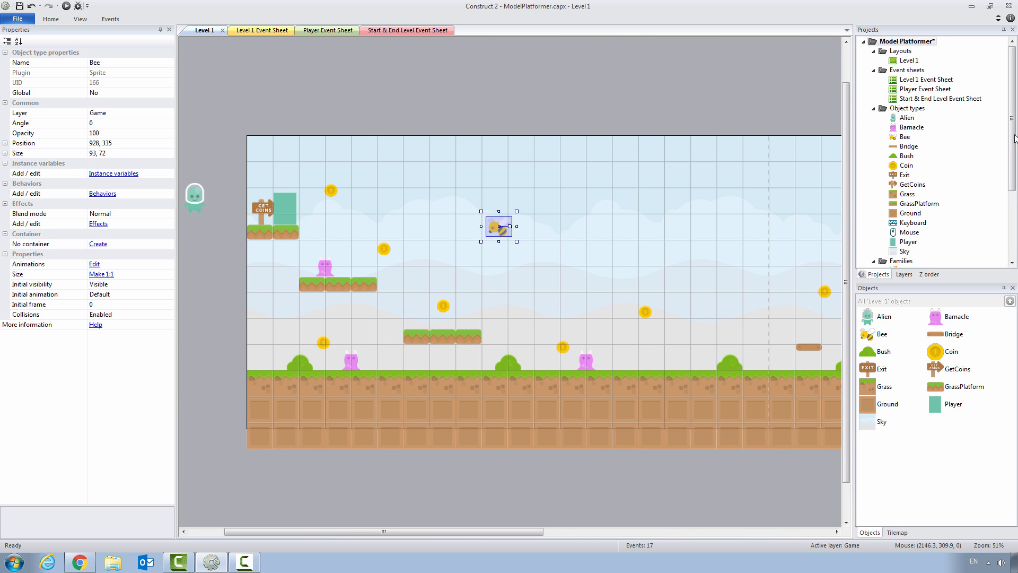
Step: Add the Bee sprite to the Enemies family
{"action": "left_click_drag", "start_coordinate": [1012, 118], "coordinate": [1012, 185]}
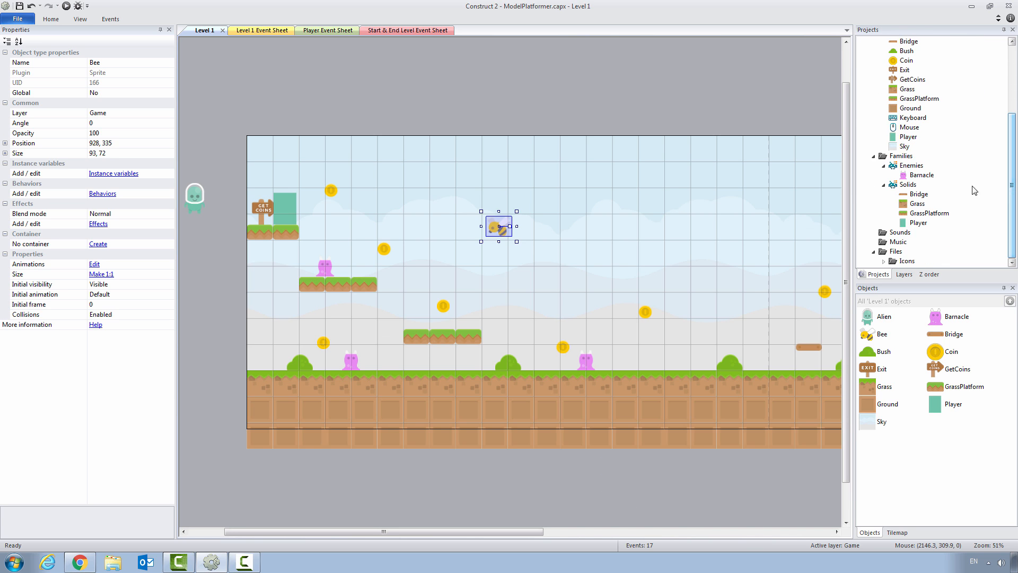
{"action": "right_click", "coordinate": [904, 167]}
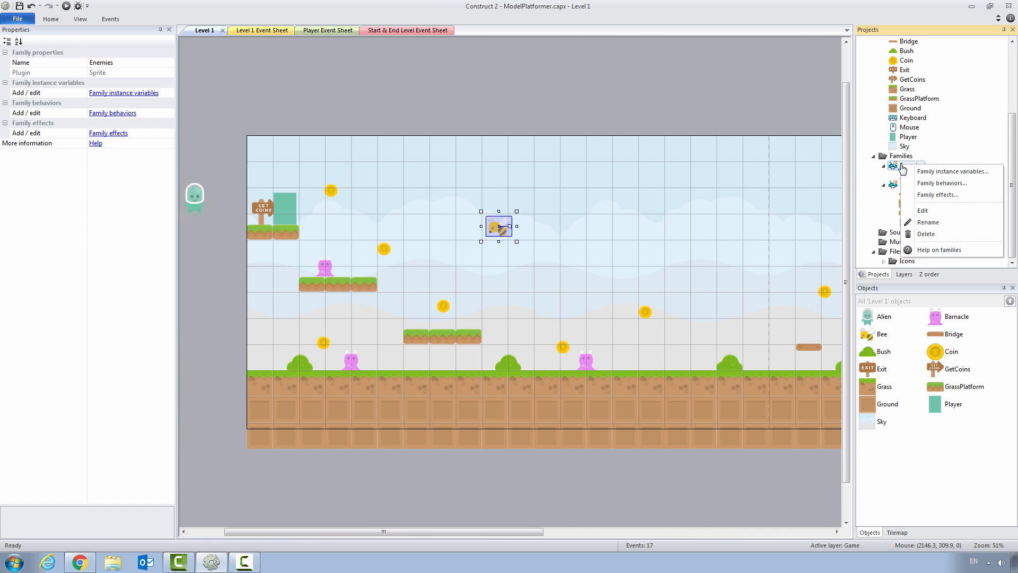
{"action": "left_click", "coordinate": [924, 210]}
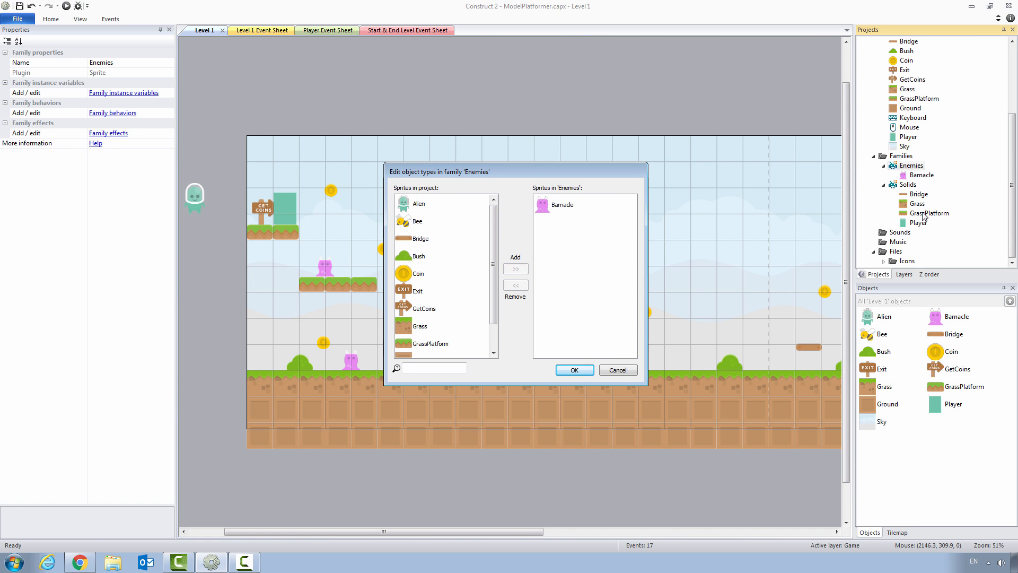
{"action": "left_click", "coordinate": [409, 222]}
{"action": "left_click", "coordinate": [516, 269]}
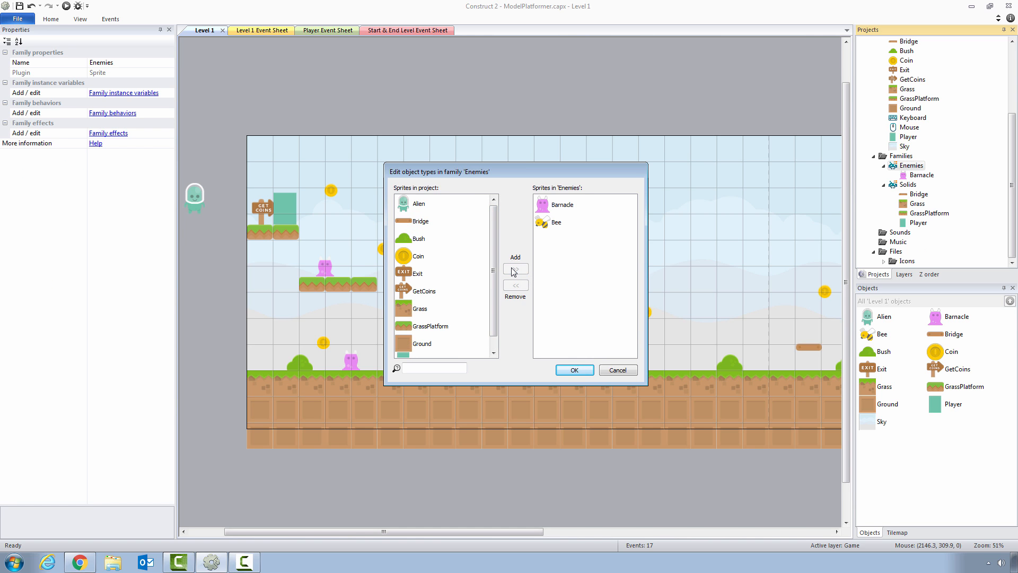
{"action": "left_click", "coordinate": [575, 369]}
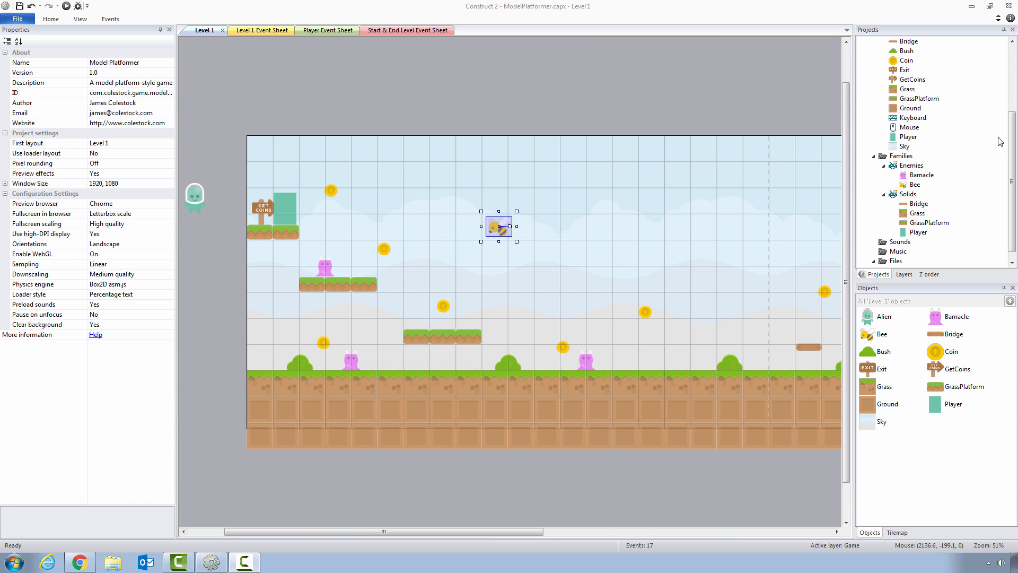
Step: Add a Sine behavior to the Bee object type
{"action": "left_click", "coordinate": [1014, 146]}
{"action": "scroll", "coordinate": [1014, 146], "scroll_direction": "up", "scroll_amount": 4}
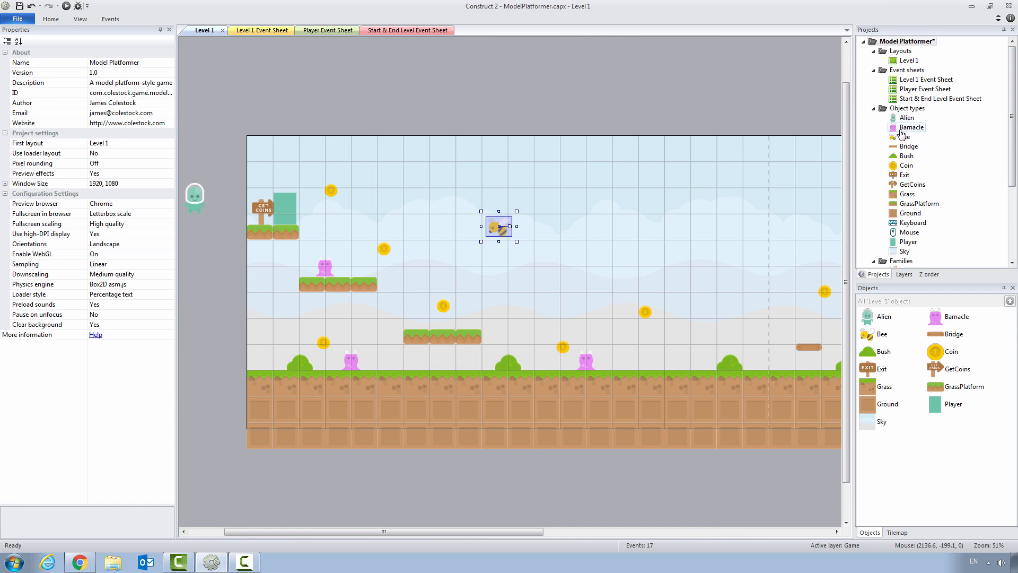
{"action": "right_click", "coordinate": [896, 138]}
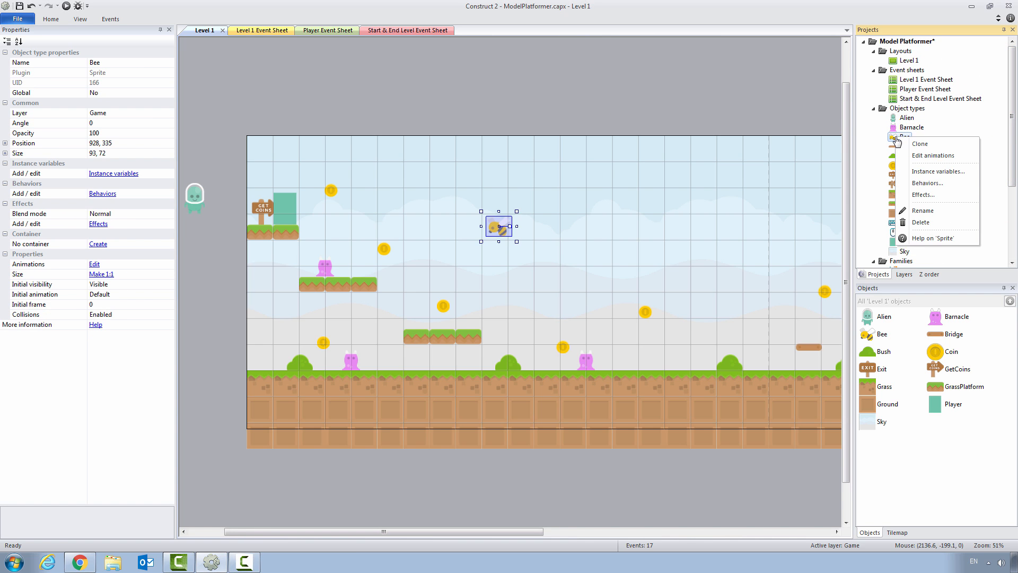
{"action": "left_click", "coordinate": [927, 183]}
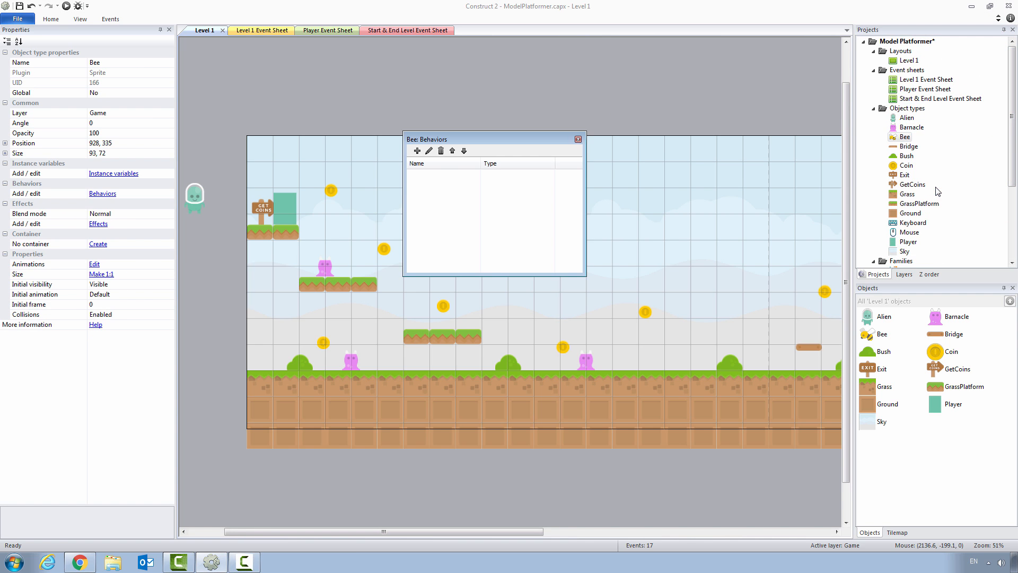
{"action": "left_click", "coordinate": [416, 150]}
{"action": "left_click_drag", "start_coordinate": [441, 166], "coordinate": [513, 139]}
{"action": "left_click", "coordinate": [257, 374]}
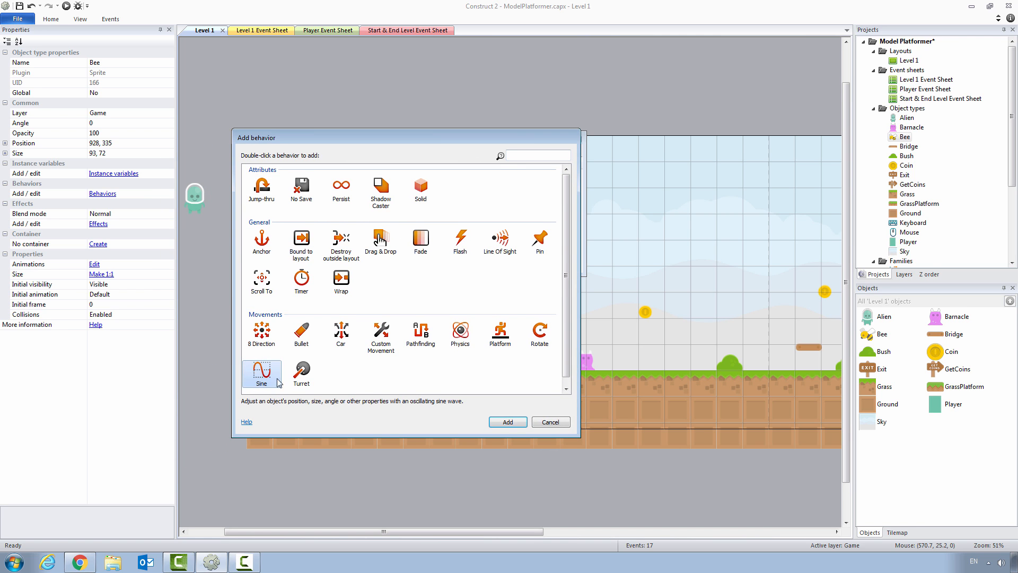
{"action": "left_click", "coordinate": [501, 424]}
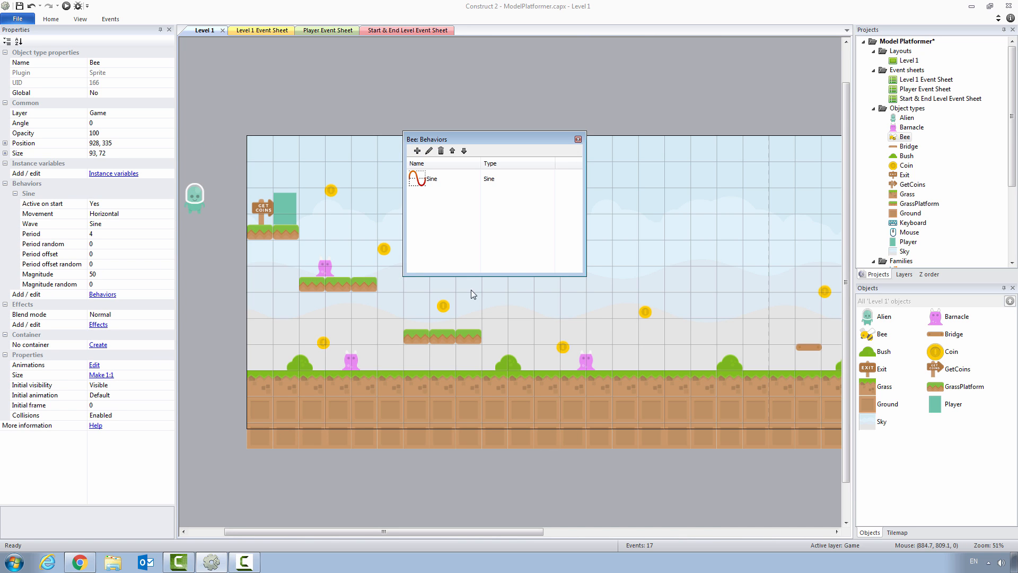
Step: Rename the Bee's Sine behavior to BeeSideToSide
{"action": "right_click", "coordinate": [430, 183]}
{"action": "left_click", "coordinate": [454, 205]}
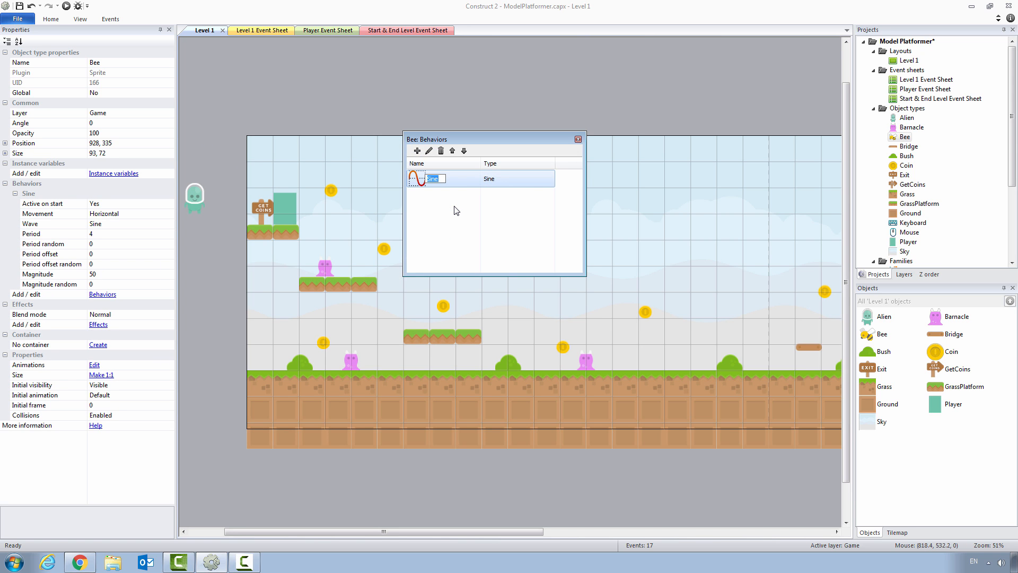
{"action": "type", "text": "BeeSideToSide"}
{"action": "left_click", "coordinate": [456, 210]}
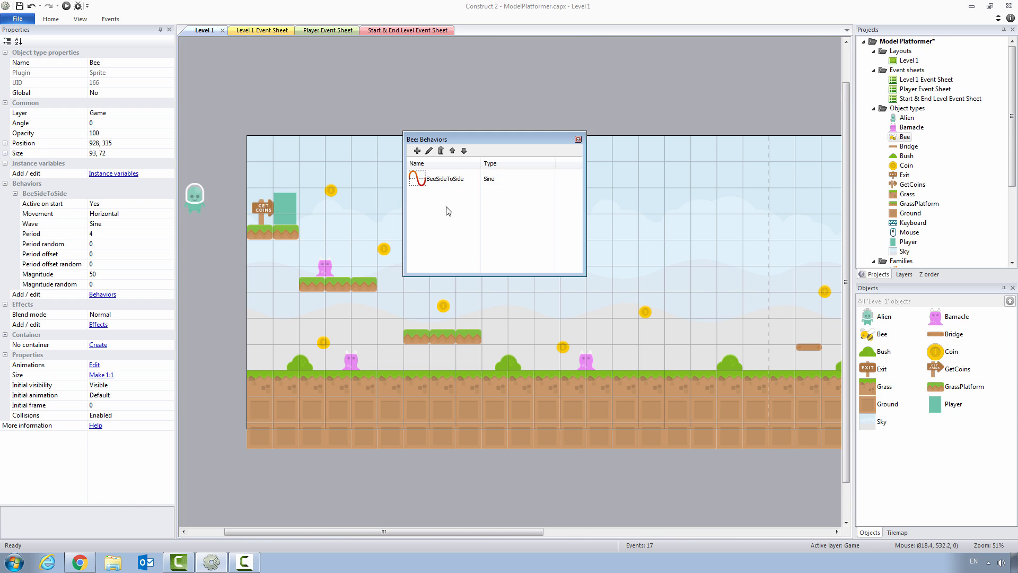
Step: Add a second Sine behavior to the Bee and name it BeeUpDown
{"action": "left_click", "coordinate": [417, 151]}
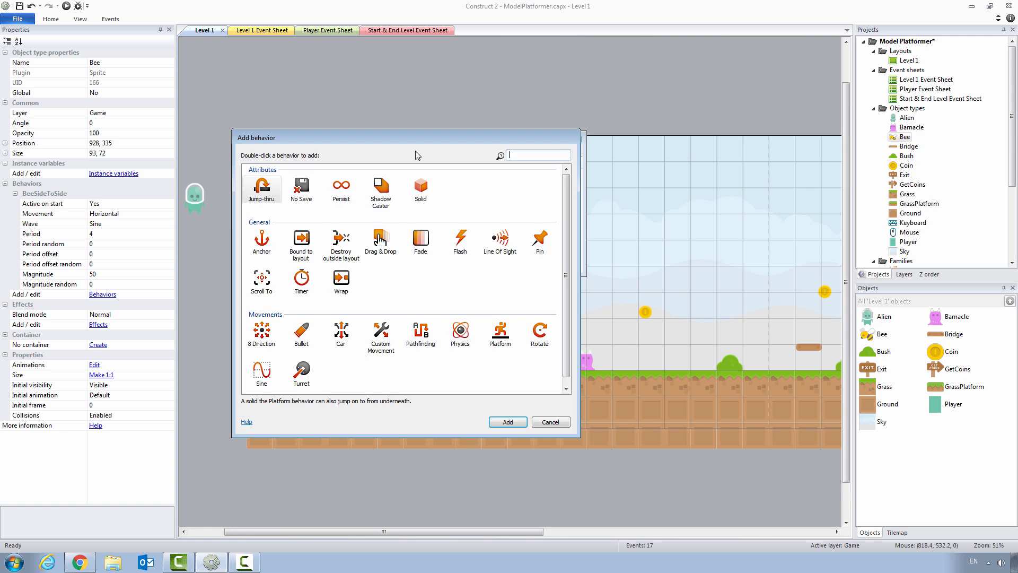
{"action": "double_click", "coordinate": [271, 379]}
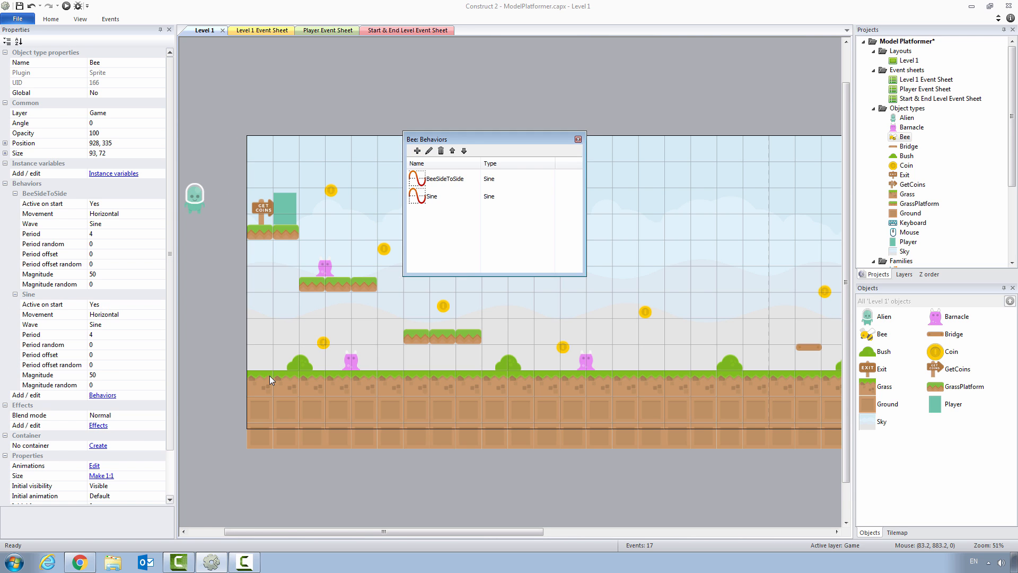
{"action": "right_click", "coordinate": [435, 196]}
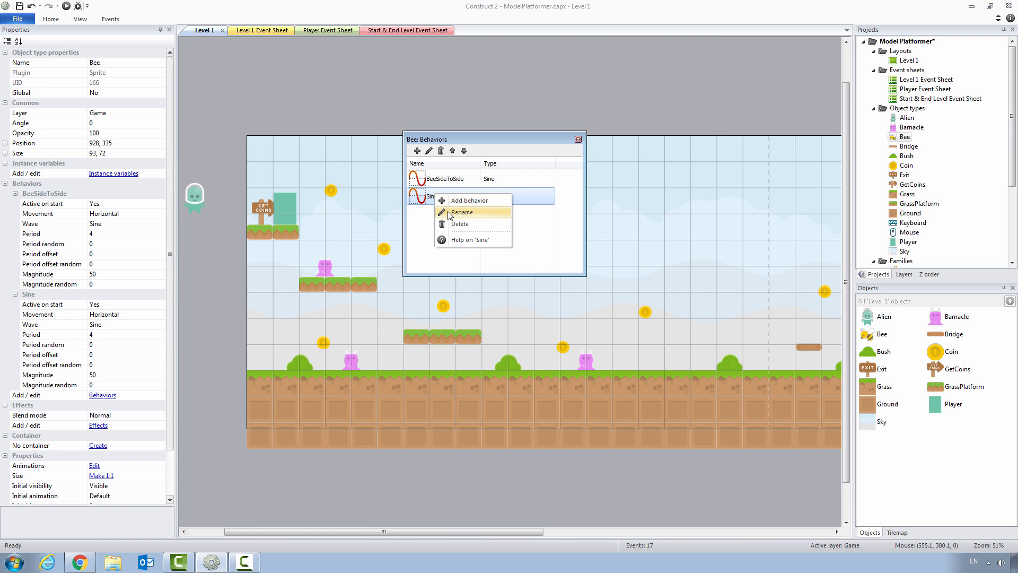
{"action": "left_click", "coordinate": [445, 212]}
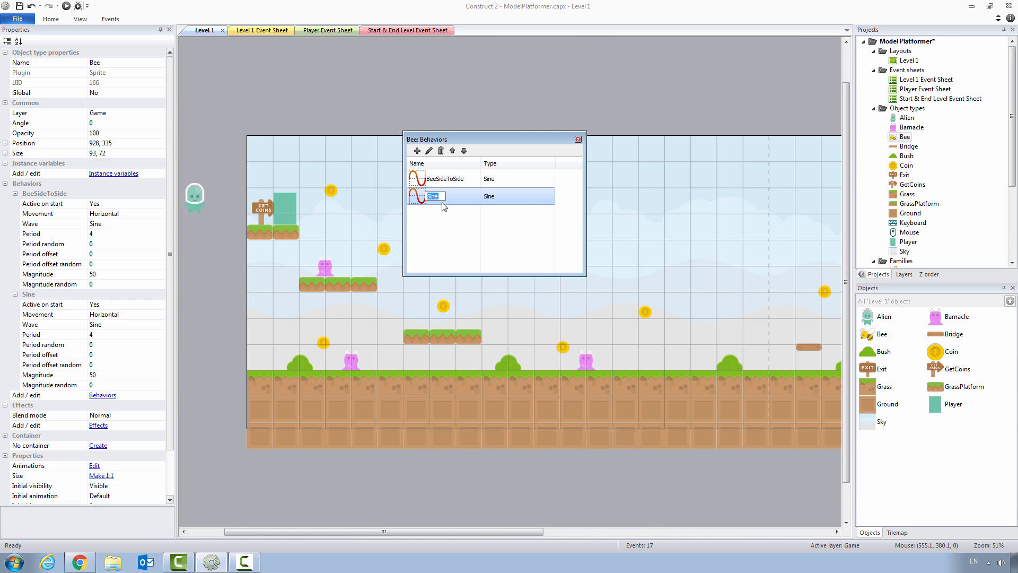
{"action": "type", "text": "BeeUpDown"}
{"action": "key", "text": "Return"}
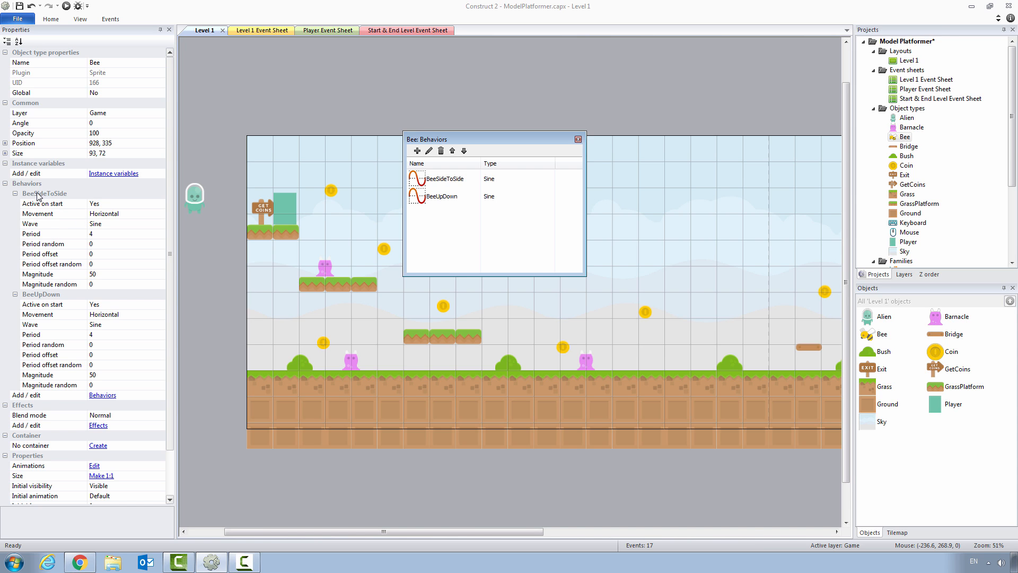
Step: Set the period of the Bee's BeeSideToSide behavior to 8
{"action": "left_click", "coordinate": [100, 216]}
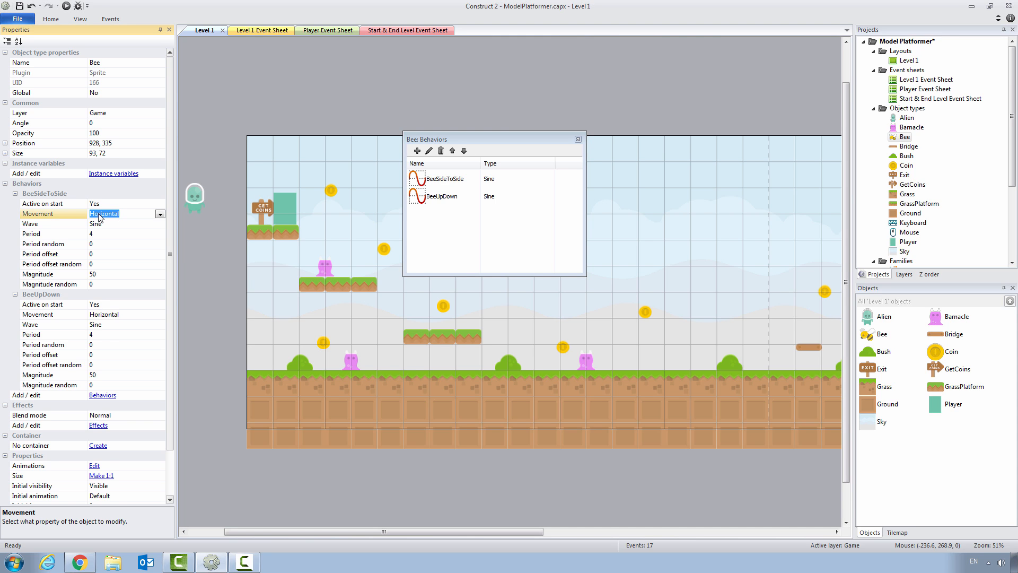
{"action": "left_click", "coordinate": [94, 236]}
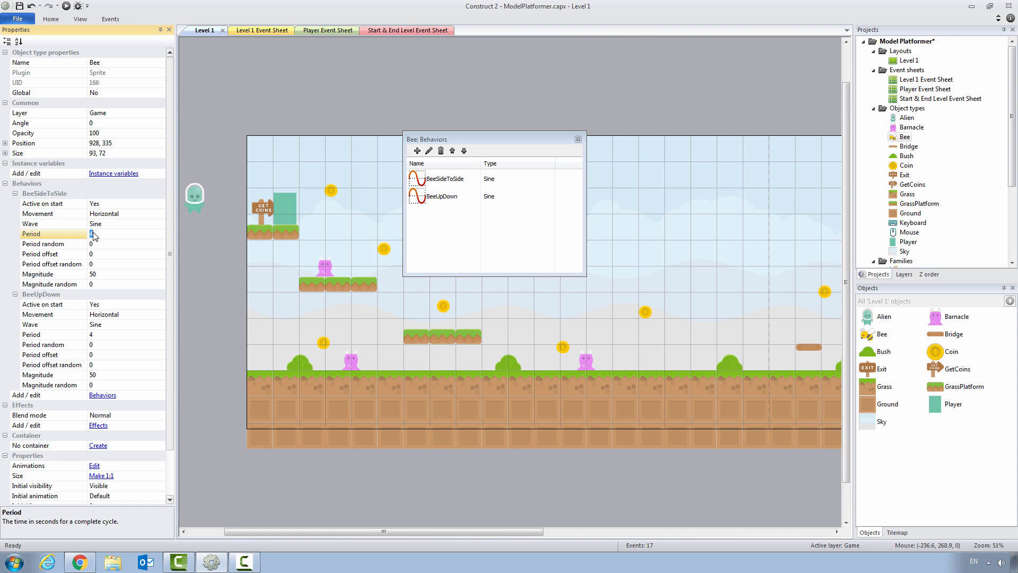
{"action": "type", "text": "8"}
{"action": "left_click", "coordinate": [93, 244]}
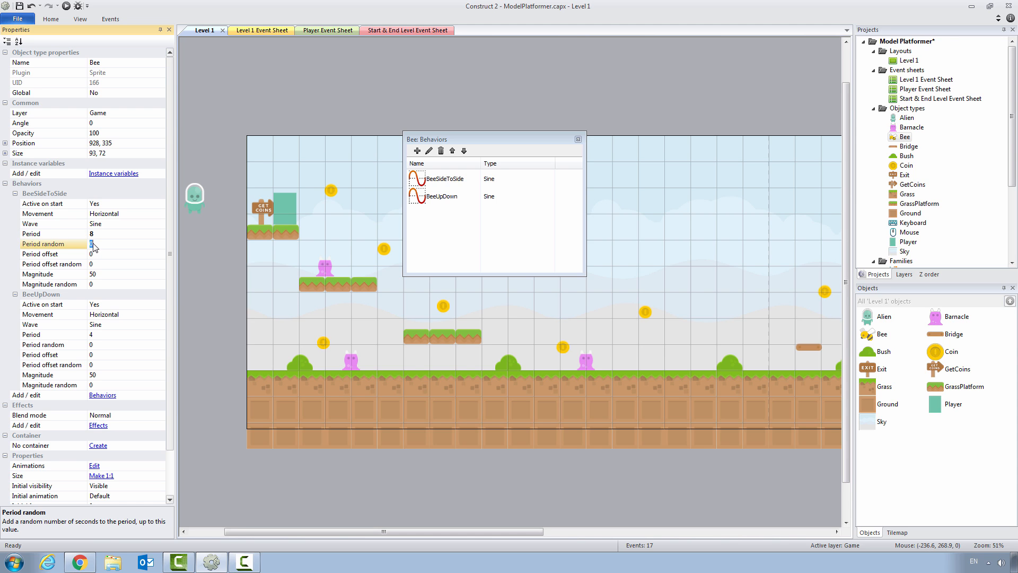
Step: Set the BeeSideToSide behavior's period random to 15, period offset random to 5 and magnitude random to 15
{"action": "type", "text": "16"}
{"action": "left_click", "coordinate": [95, 264]}
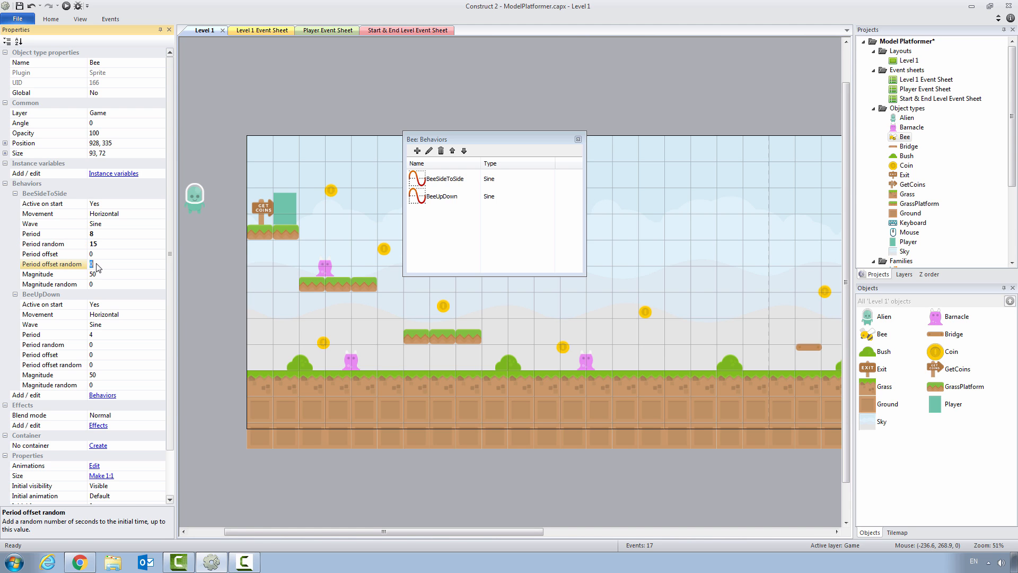
{"action": "type", "text": "5"}
{"action": "left_click", "coordinate": [96, 277]}
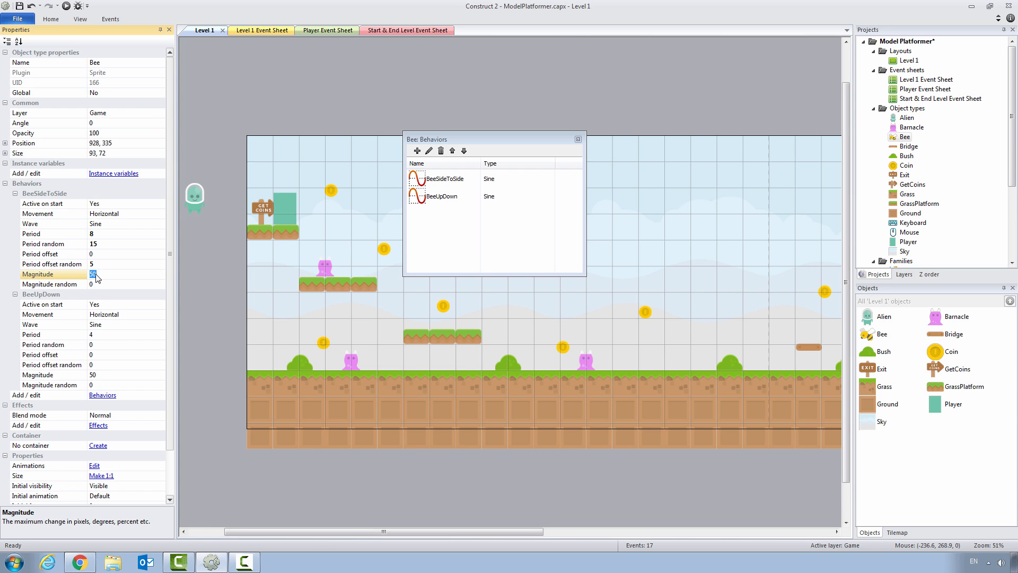
{"action": "left_click", "coordinate": [91, 285]}
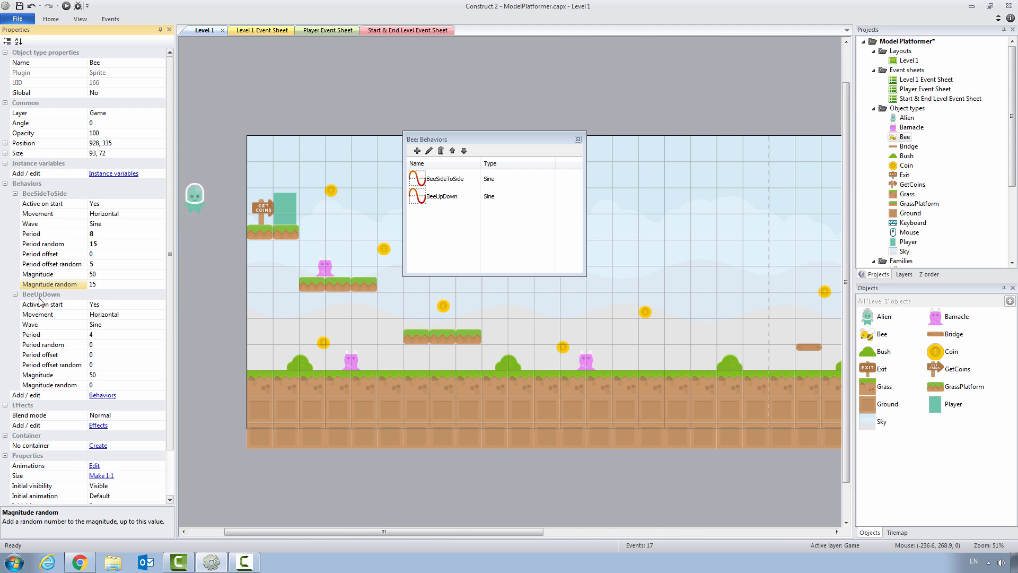
Step: Set the BeeUpDown behavior to vertical movement with a period of 8 and a period random of 15
{"action": "left_click", "coordinate": [100, 317]}
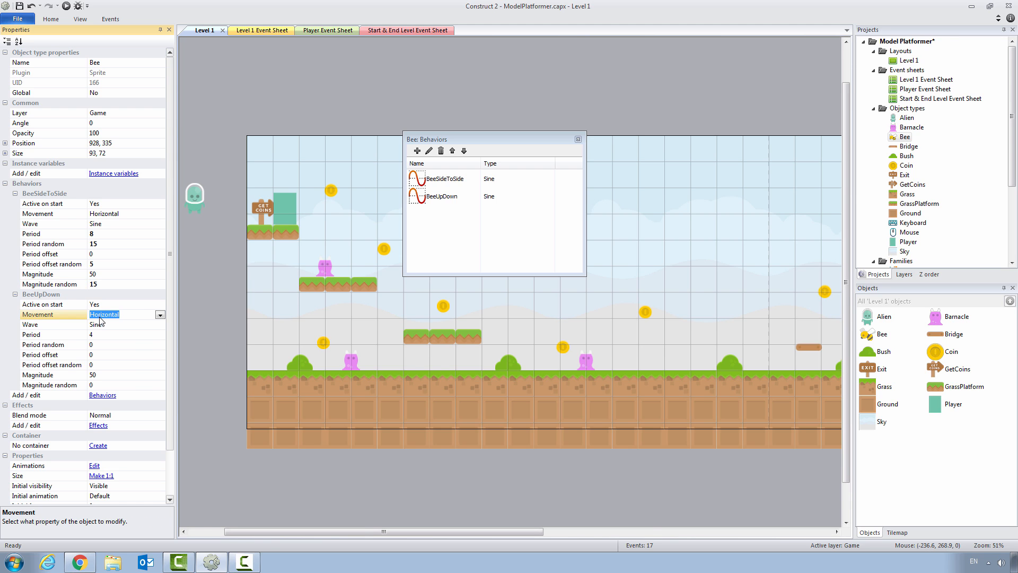
{"action": "left_click", "coordinate": [159, 315]}
{"action": "left_click", "coordinate": [144, 331]}
{"action": "left_click", "coordinate": [95, 337]}
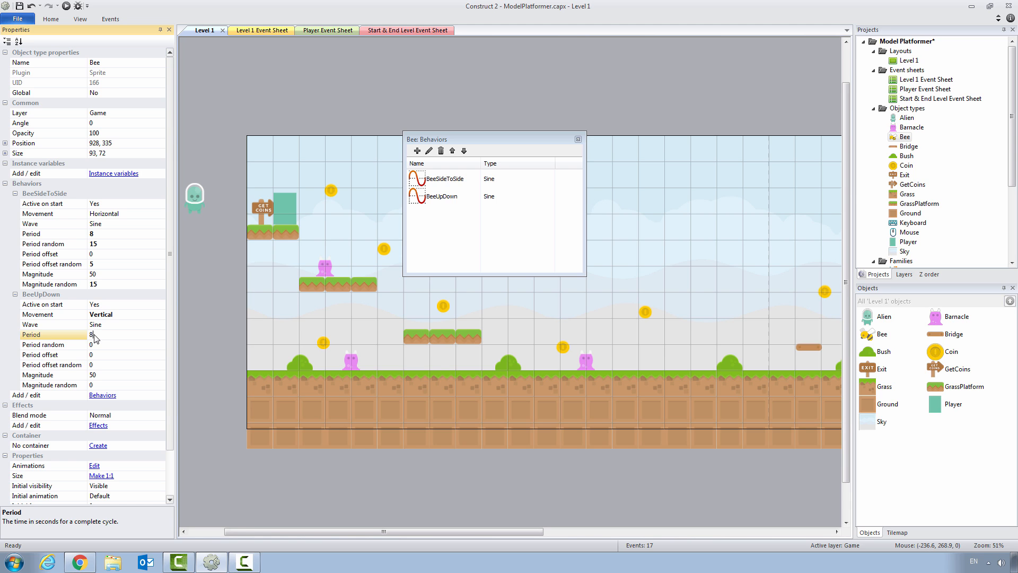
{"action": "left_click", "coordinate": [94, 347]}
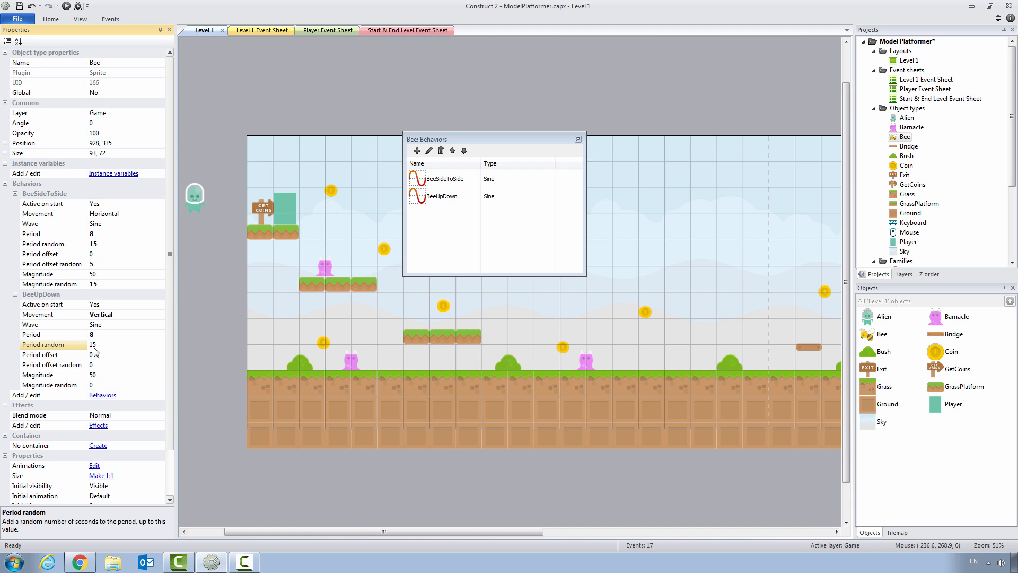
{"action": "type", "text": "15"}
Step: Set the BeeUpDown behavior's magnitude to 25 and magnitude random to 5, and close the Bee's behaviors dialog
{"action": "left_click", "coordinate": [94, 375]}
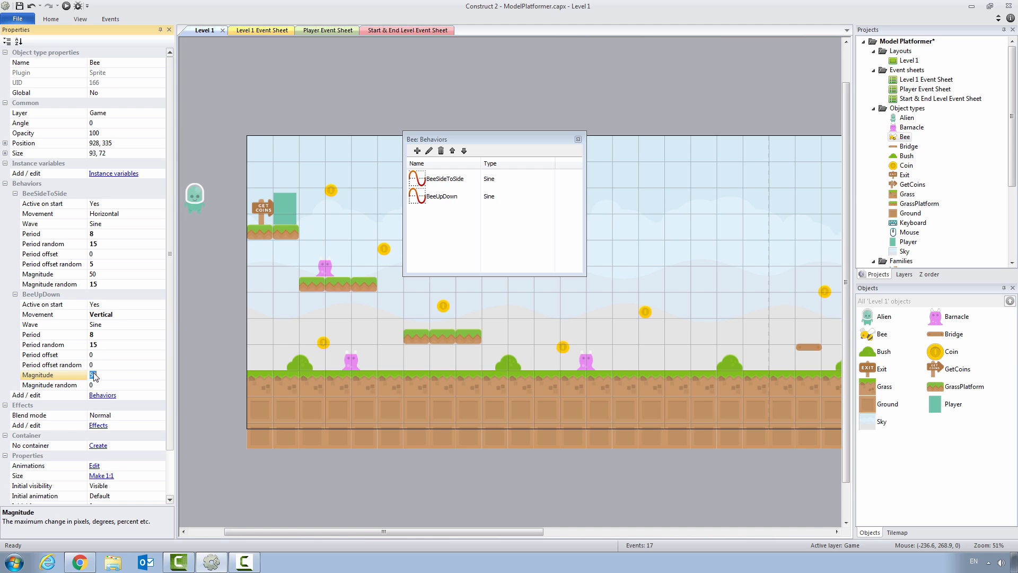
{"action": "type", "text": "25"}
{"action": "left_click", "coordinate": [93, 385]}
{"action": "type", "text": "5"}
{"action": "left_click", "coordinate": [98, 378]}
{"action": "left_click", "coordinate": [578, 139]}
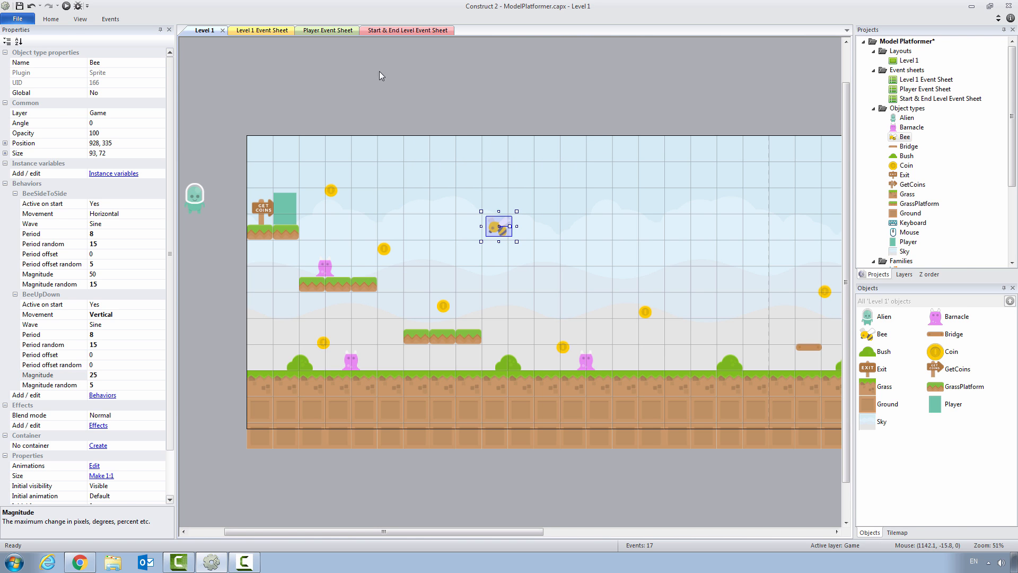
Step: Preview the level to check the Bee's movement, and return to the layout
{"action": "left_click", "coordinate": [65, 7]}
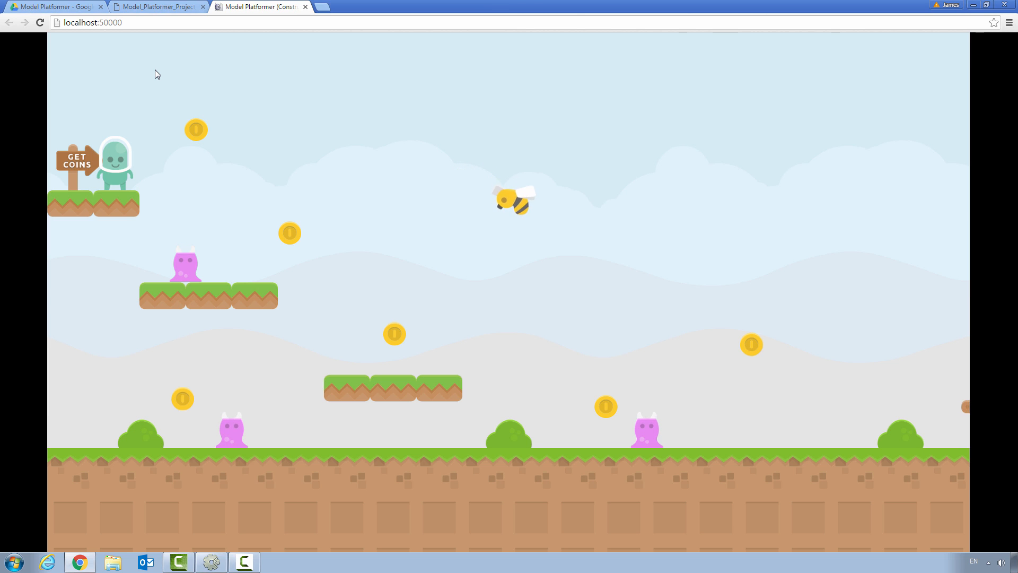
{"action": "left_click", "coordinate": [211, 562]}
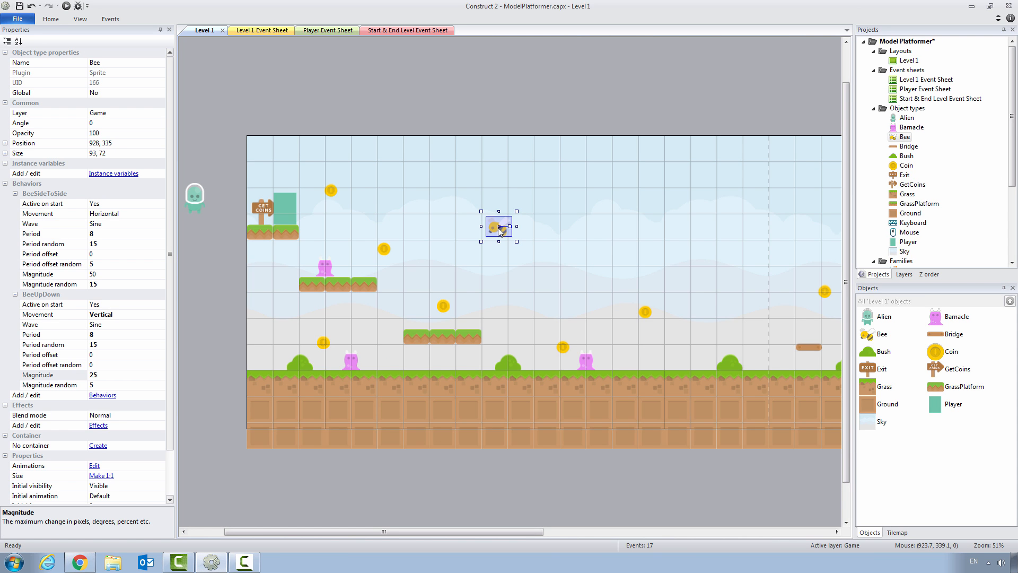
Step: Place a copy of the Bee at about 1427, 491 and test the level in the preview
{"action": "left_click_drag", "start_coordinate": [499, 231], "coordinate": [640, 273], "text": "ctrl"}
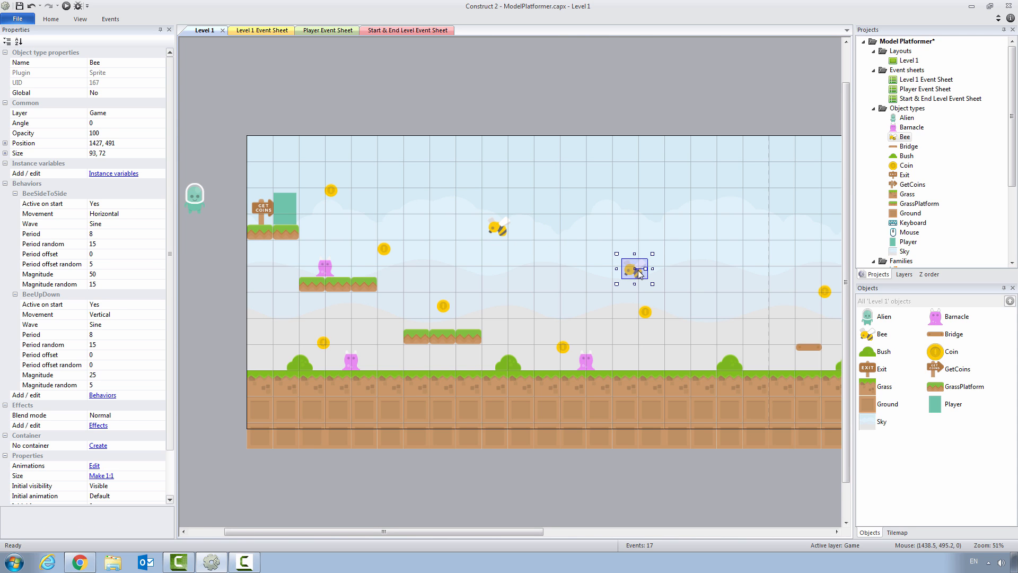
{"action": "key", "text": "F5"}
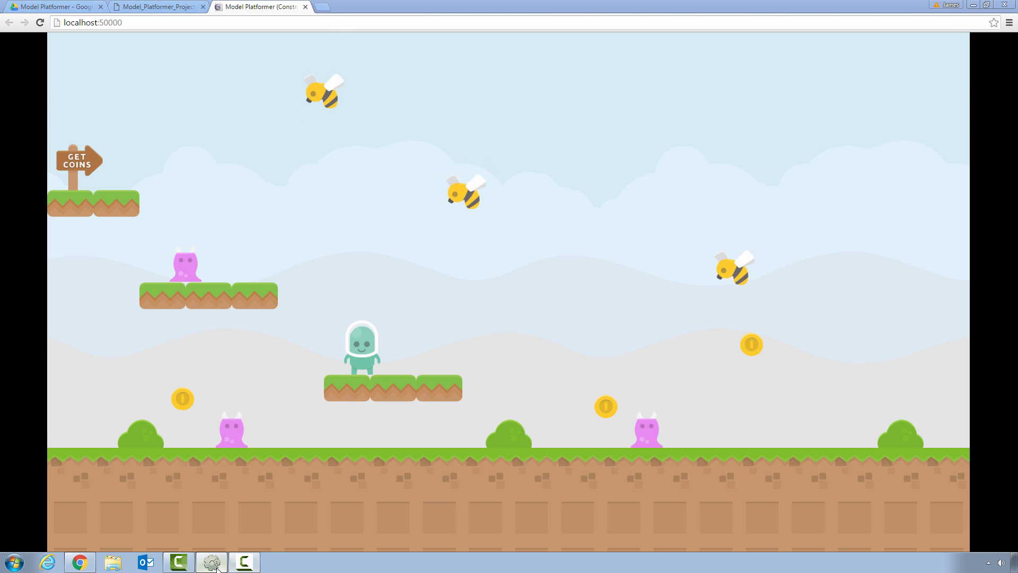
{"action": "left_click", "coordinate": [236, 563]}
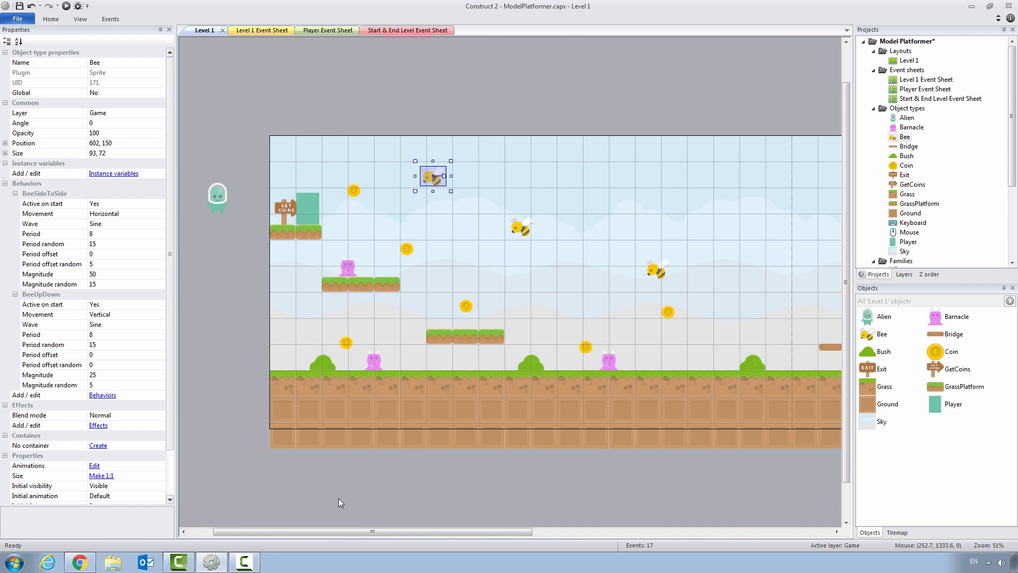
Step: Insert a Particles object on the Game layer outside the Level 1 layout, at about 247, -287
{"action": "left_click", "coordinate": [903, 275]}
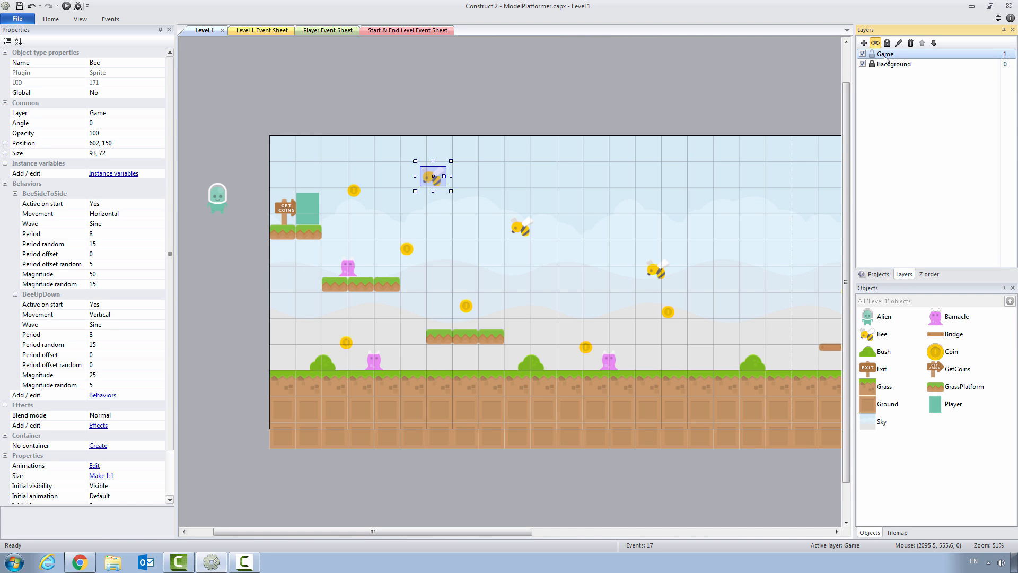
{"action": "left_click", "coordinate": [878, 274]}
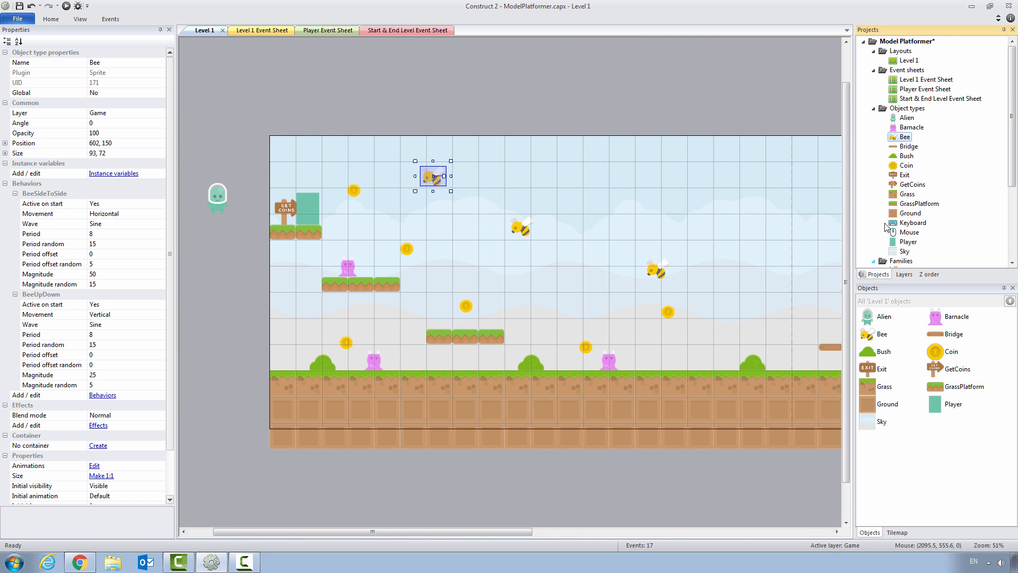
{"action": "left_click", "coordinate": [900, 110]}
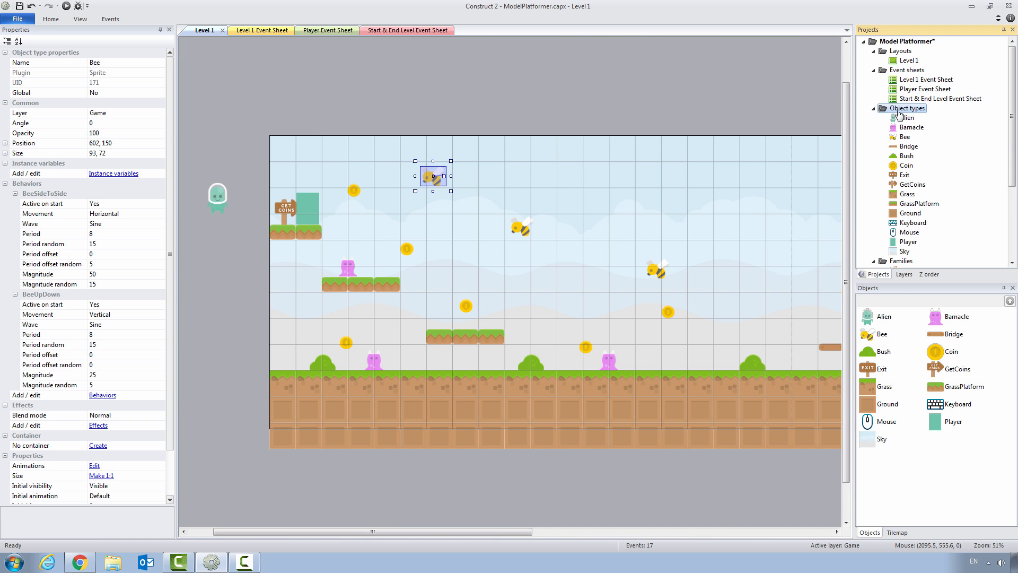
{"action": "right_click", "coordinate": [899, 113]}
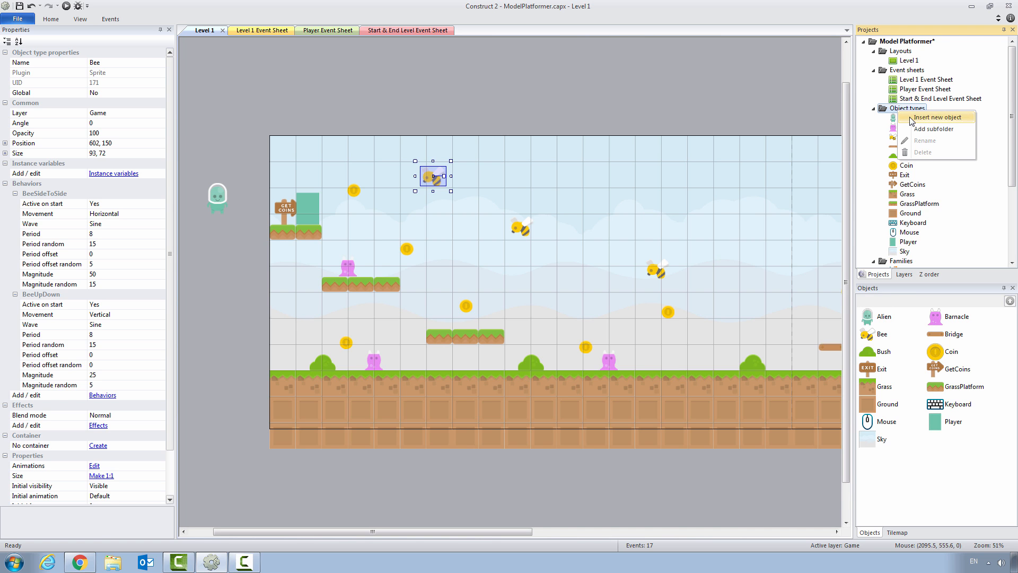
{"action": "left_click", "coordinate": [911, 118]}
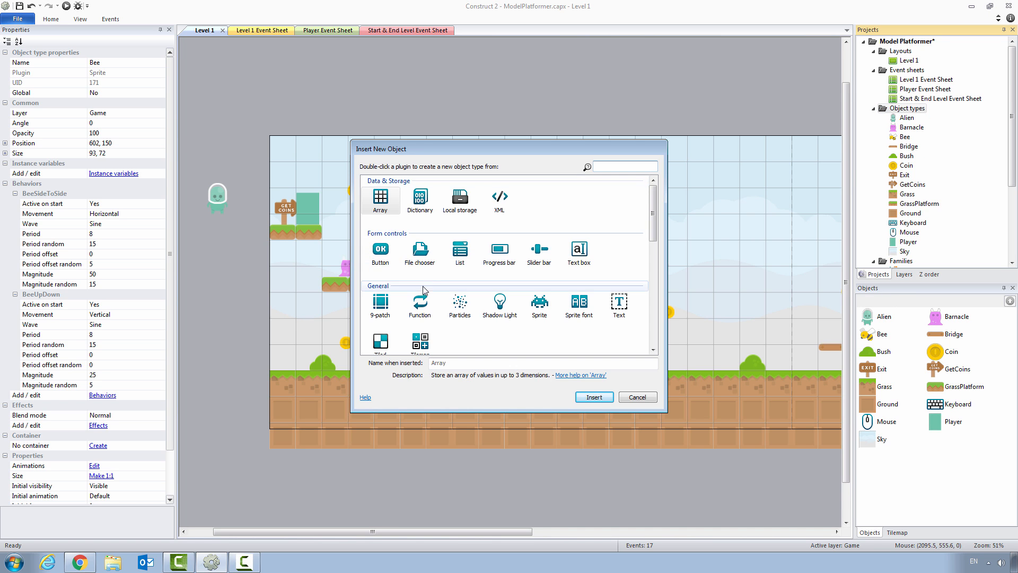
{"action": "left_click", "coordinate": [458, 311]}
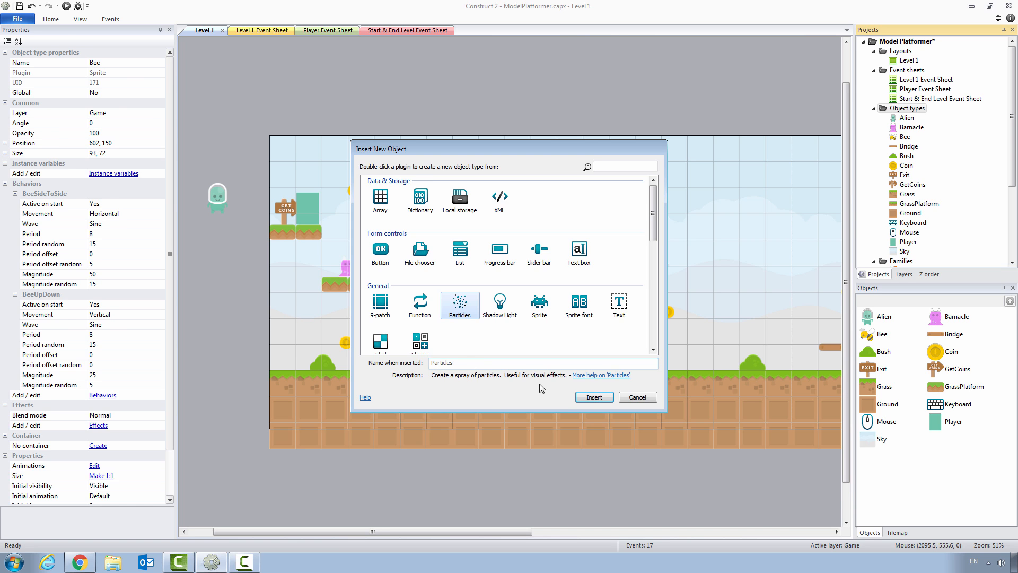
{"action": "left_click", "coordinate": [583, 398]}
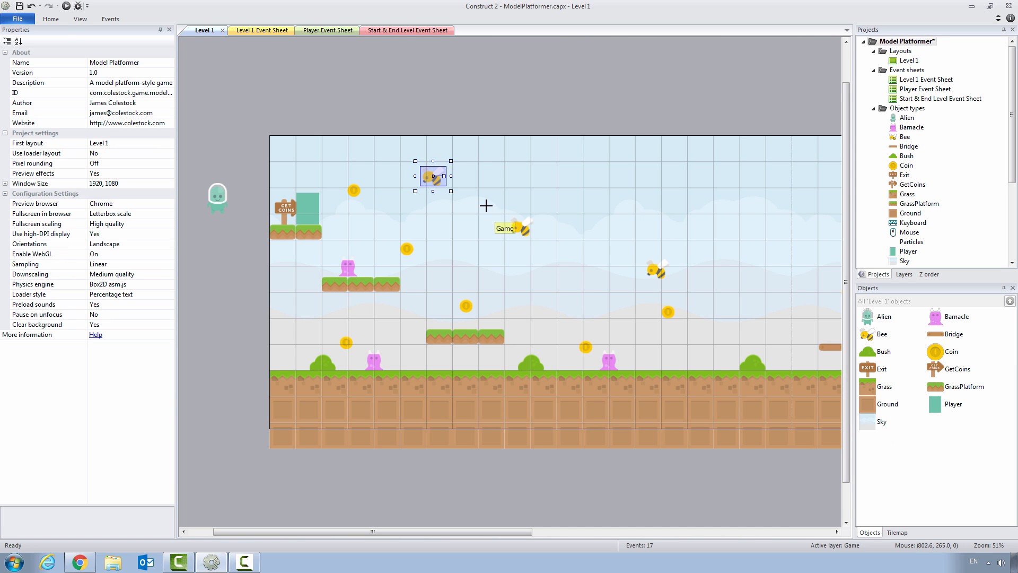
{"action": "left_click", "coordinate": [336, 57]}
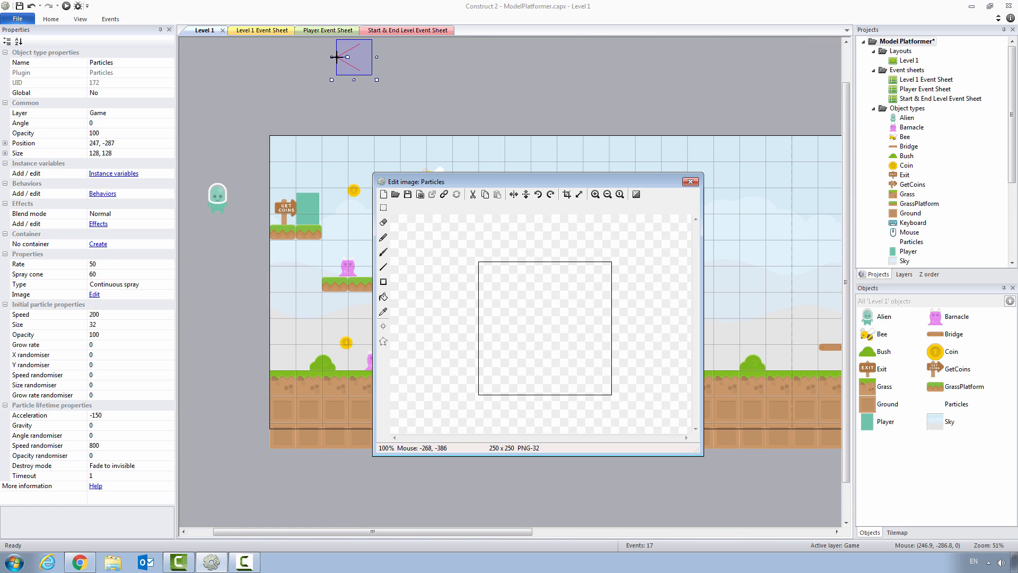
Step: Load particle-star-20x21.png from the assets folder as the Particles image and close the image editor
{"action": "left_click", "coordinate": [395, 195]}
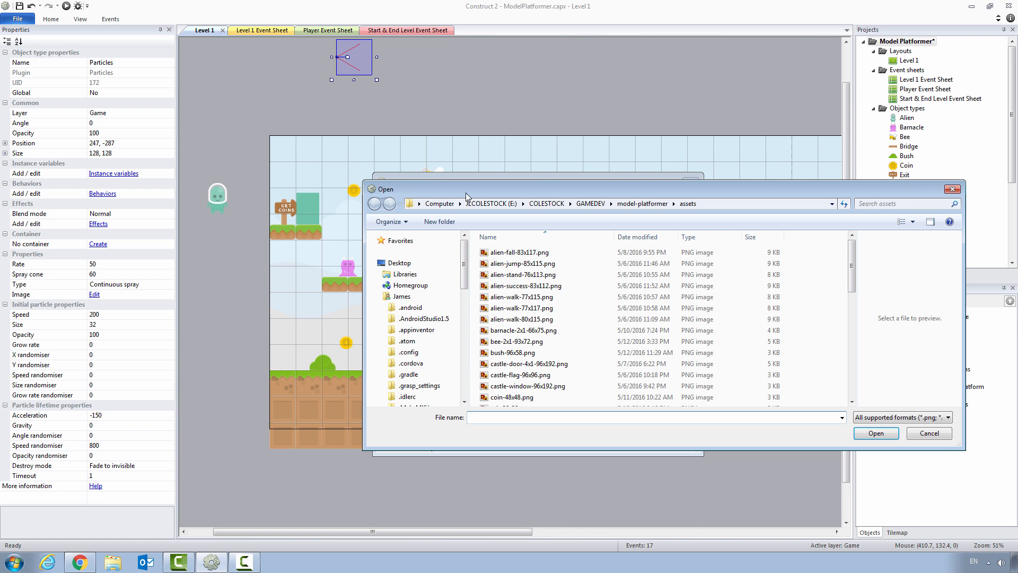
{"action": "left_click", "coordinate": [415, 215]}
{"action": "scroll", "coordinate": [419, 219], "scroll_direction": "down", "scroll_amount": 6}
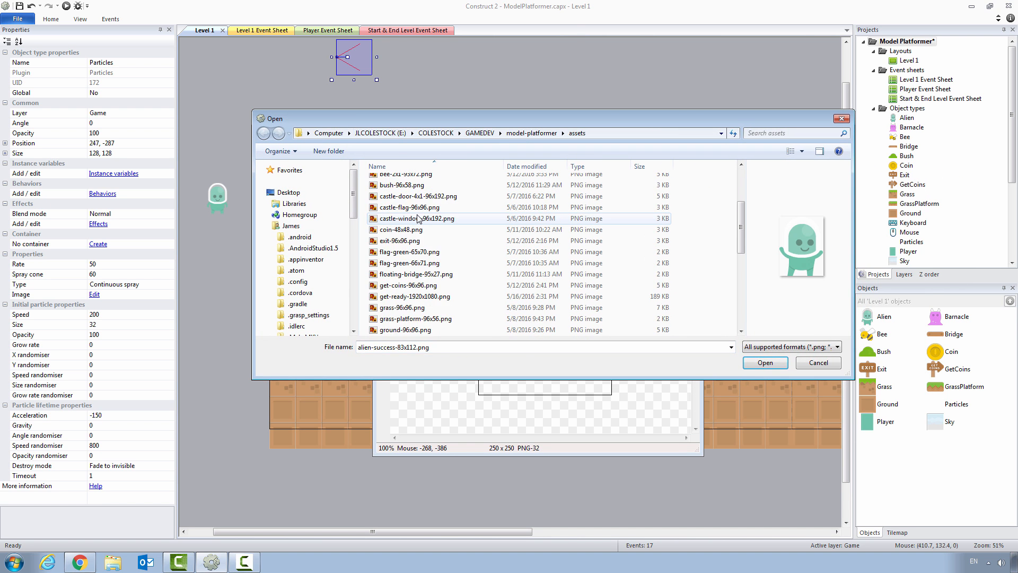
{"action": "scroll", "coordinate": [419, 218], "scroll_direction": "up", "scroll_amount": 1}
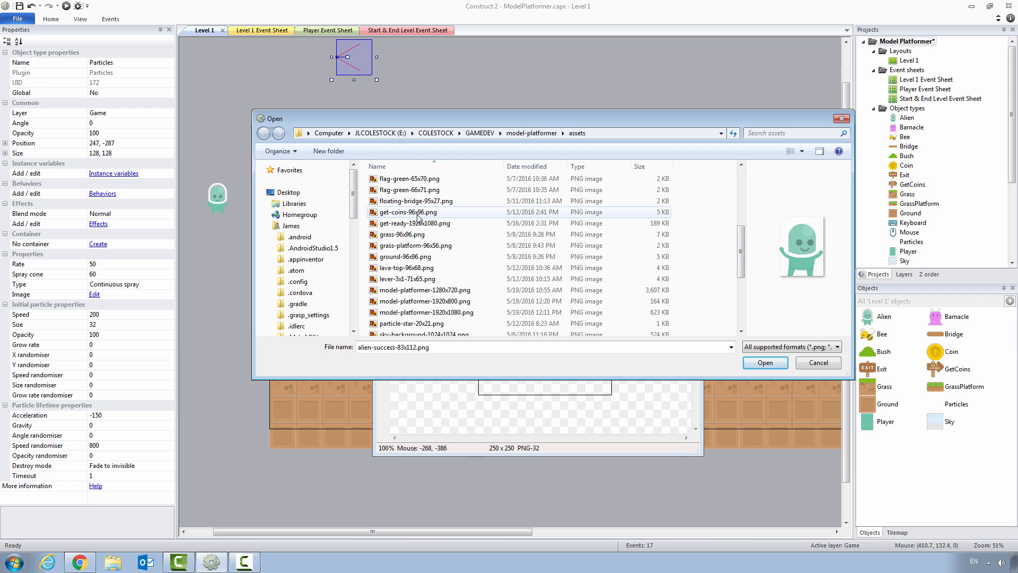
{"action": "scroll", "coordinate": [419, 219], "scroll_direction": "down", "scroll_amount": 2}
{"action": "left_click", "coordinate": [419, 263]}
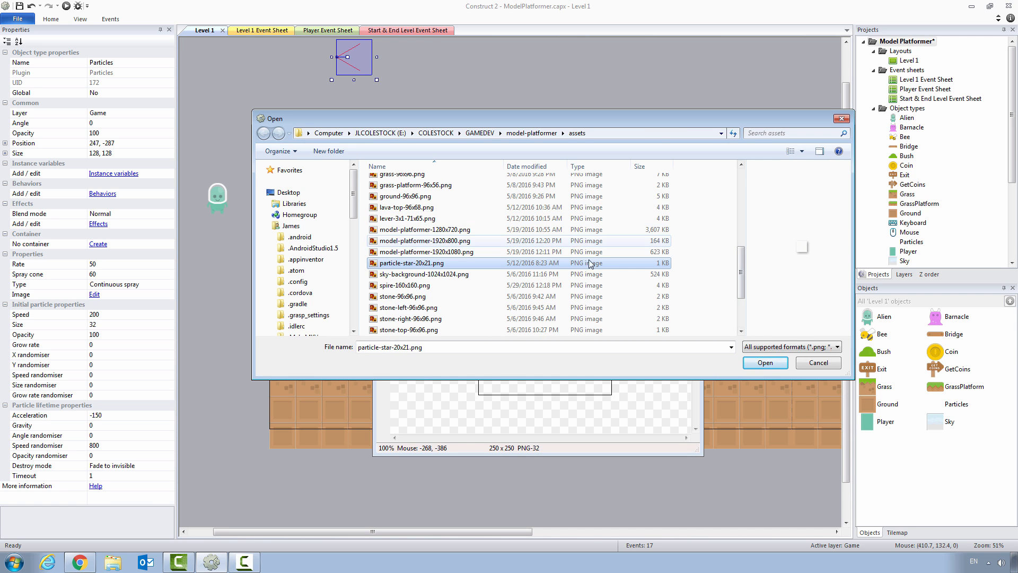
{"action": "left_click", "coordinate": [767, 364]}
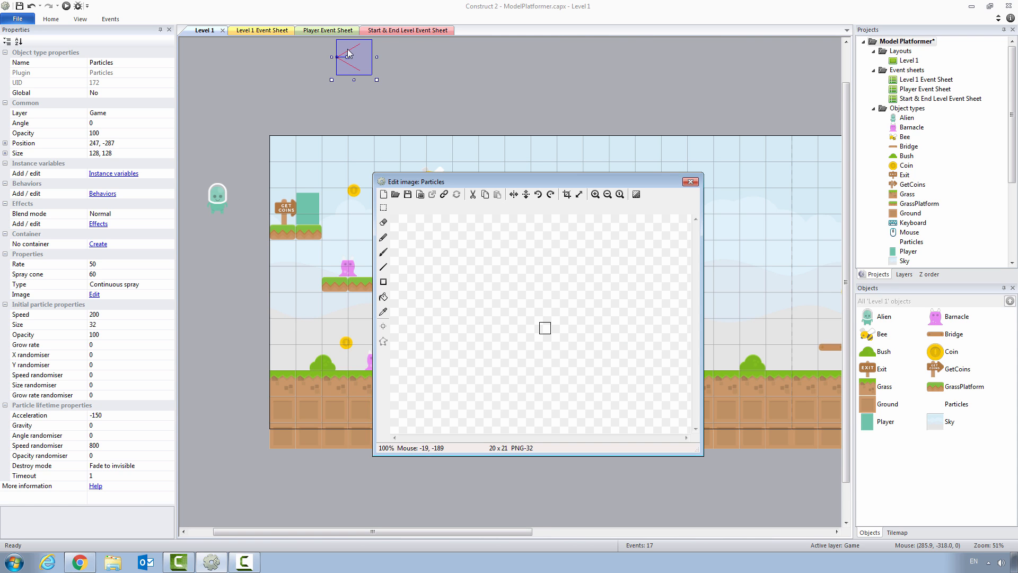
{"action": "left_click", "coordinate": [696, 181]}
Step: Set the Particles object's rate to 150, spray cone to 360 and type to One-shot
{"action": "scroll", "coordinate": [943, 206], "scroll_direction": "down", "scroll_amount": 2}
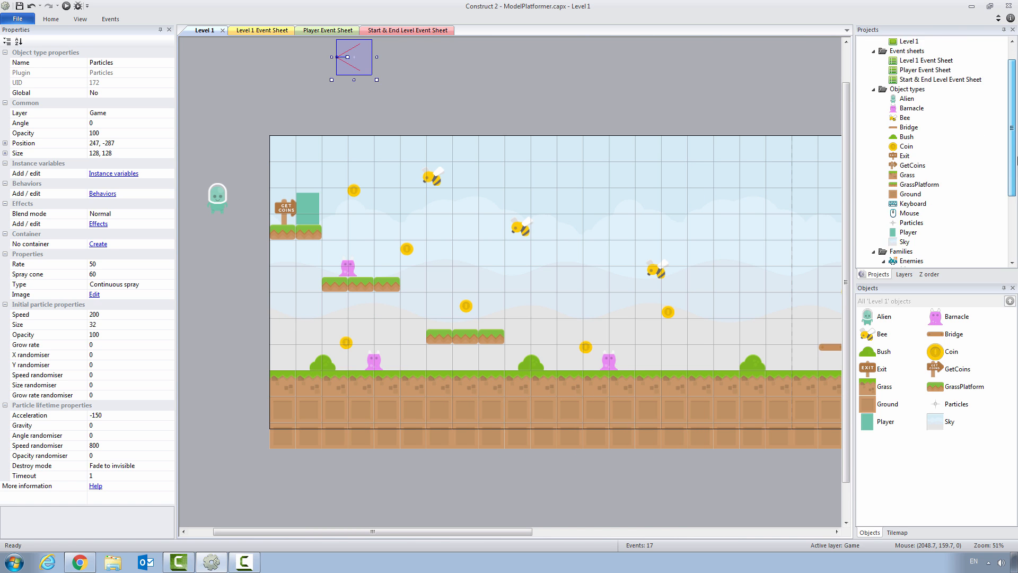
{"action": "left_click", "coordinate": [919, 206]}
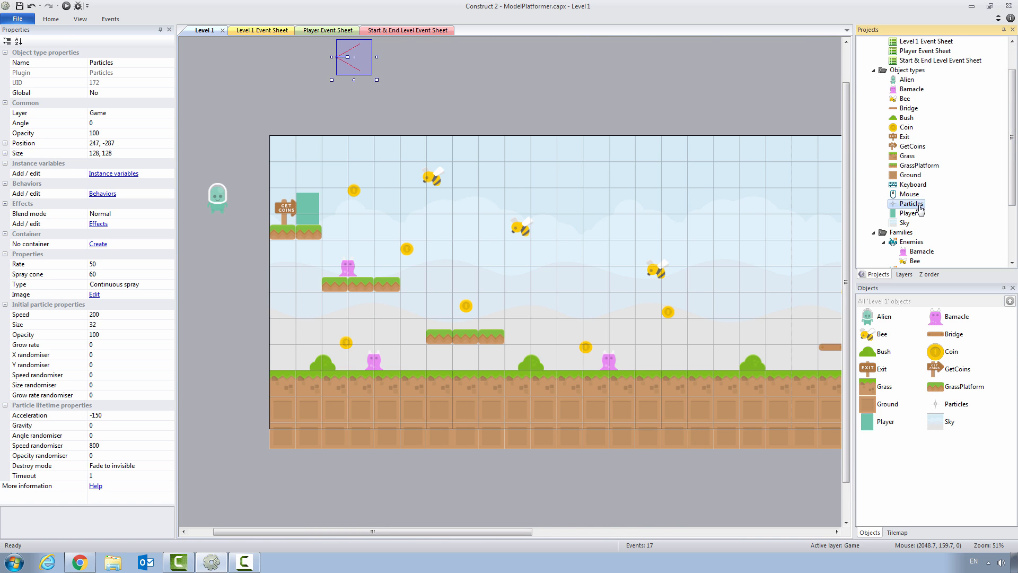
{"action": "left_click", "coordinate": [115, 267]}
{"action": "type", "text": "150"}
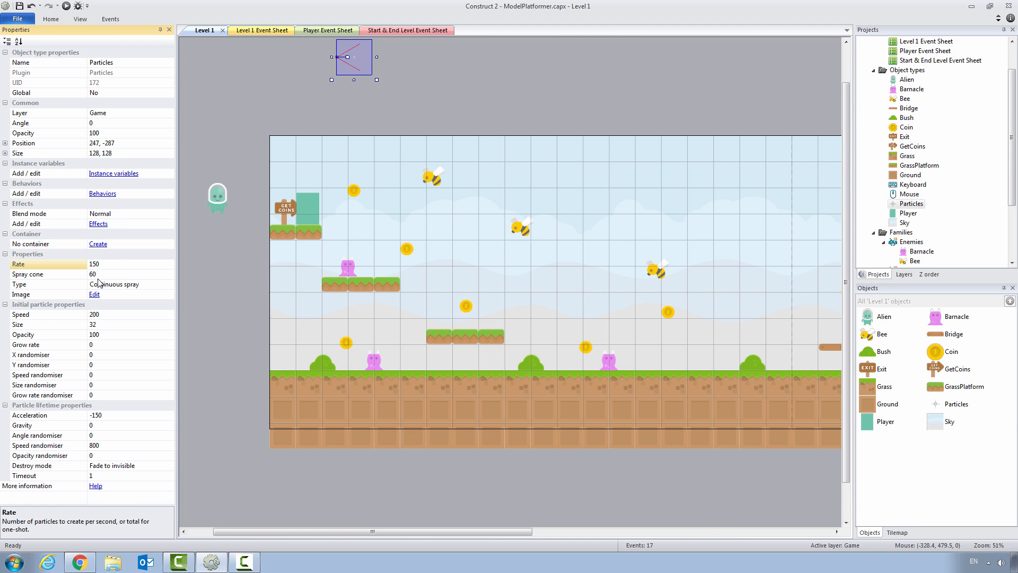
{"action": "left_click", "coordinate": [100, 276]}
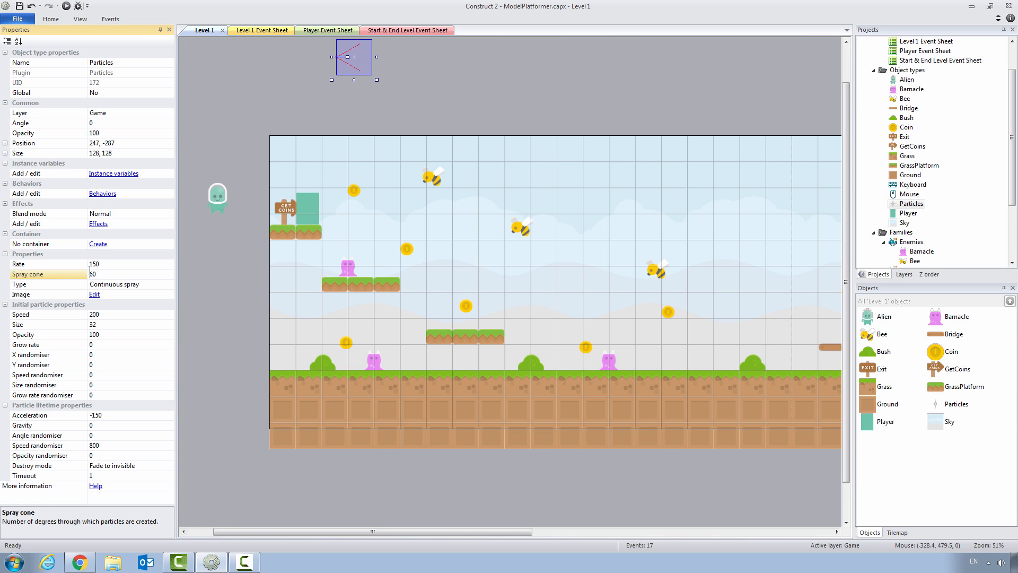
{"action": "left_click", "coordinate": [92, 274]}
{"action": "type", "text": "360"}
{"action": "left_click", "coordinate": [119, 285]}
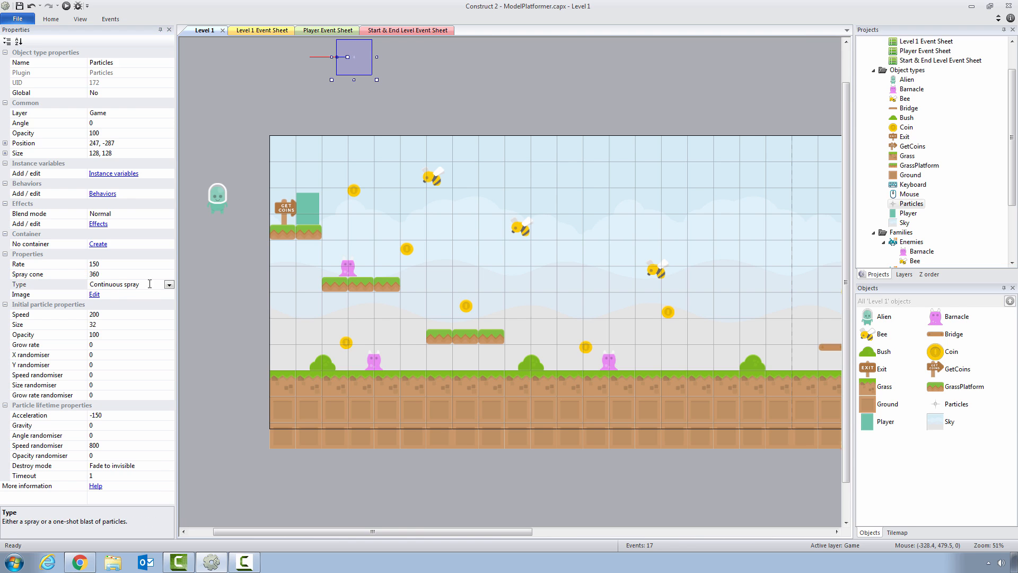
{"action": "left_click", "coordinate": [168, 285]}
{"action": "left_click", "coordinate": [157, 299]}
Step: Set the Particles object's initial speed to 180, size to 48 and grow rate to -25
{"action": "left_click", "coordinate": [90, 315]}
{"action": "type", "text": "180"}
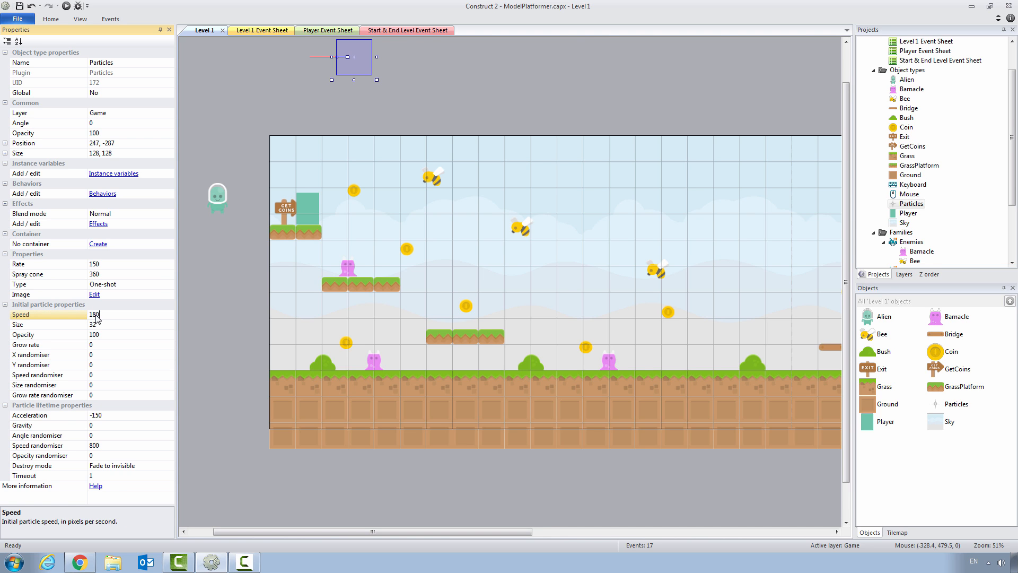
{"action": "left_click", "coordinate": [93, 325]}
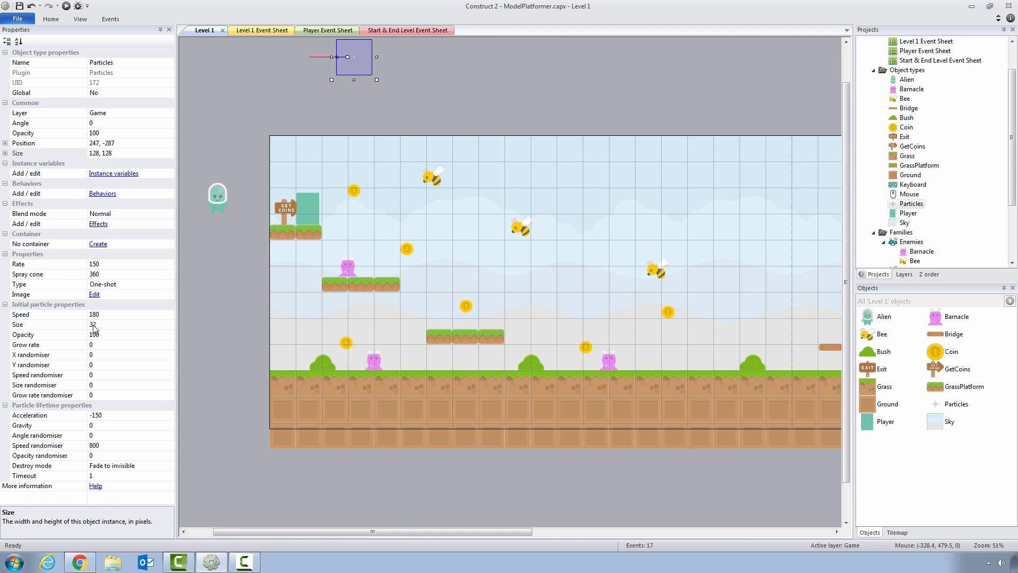
{"action": "left_click", "coordinate": [93, 325]}
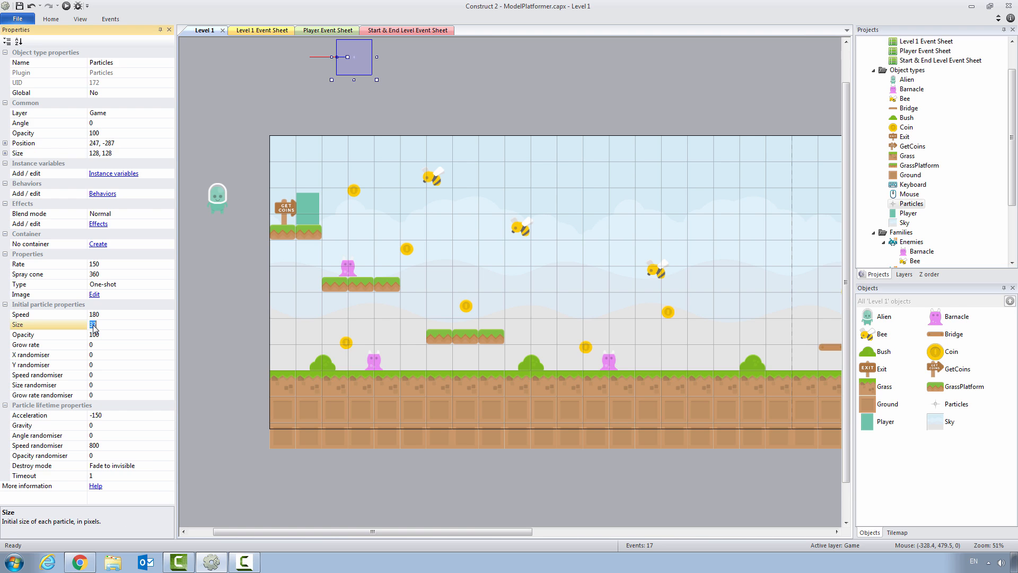
{"action": "type", "text": "48"}
{"action": "left_click", "coordinate": [101, 346]}
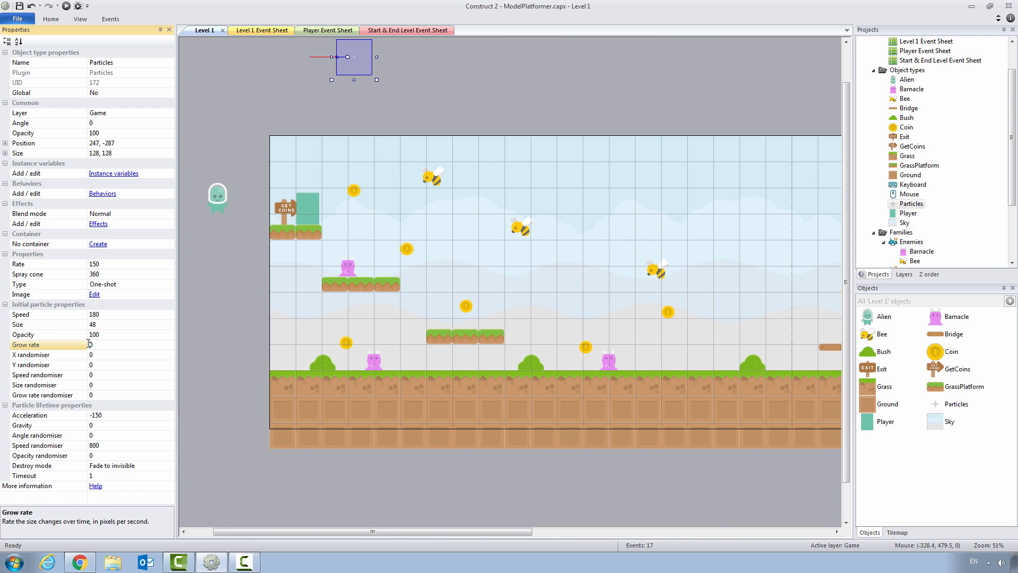
{"action": "left_click", "coordinate": [94, 345]}
{"action": "key", "text": "BackSpace"}
{"action": "type", "text": "-25"}
Step: Set both the X randomiser and Y randomiser of the Particles object to 5
{"action": "left_click", "coordinate": [99, 355]}
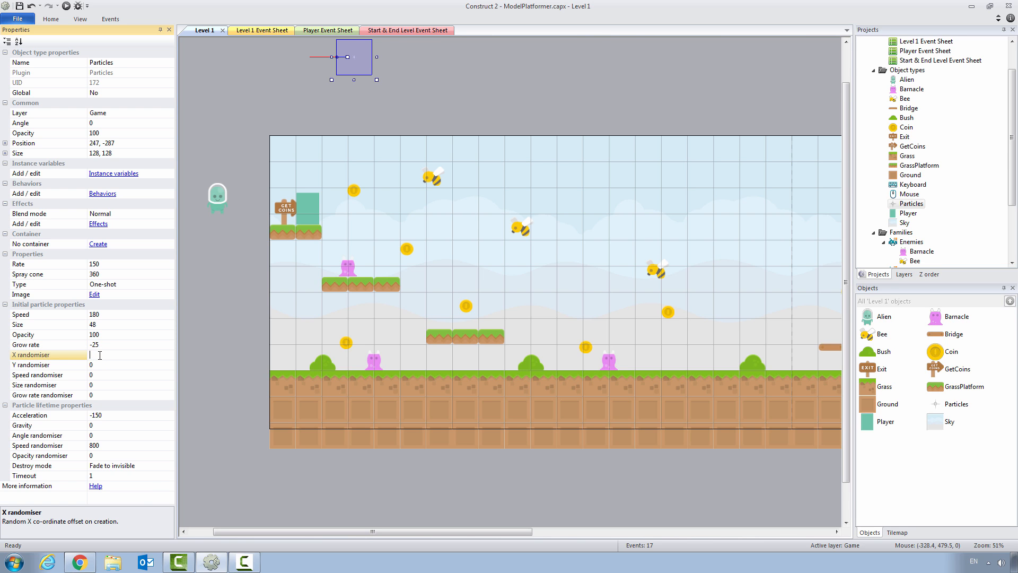
{"action": "type", "text": "5"}
{"action": "left_click", "coordinate": [98, 365]}
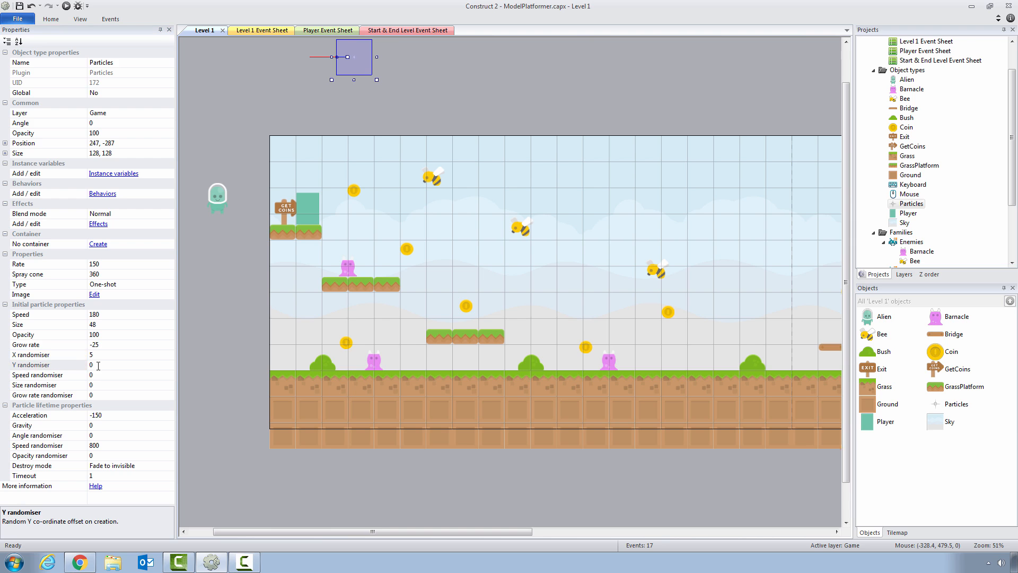
{"action": "key", "text": "BackSpace"}
{"action": "type", "text": "5"}
Step: Set the Particles object's gravity to 75 and its timeout to 1.5 seconds
{"action": "left_click", "coordinate": [96, 426]}
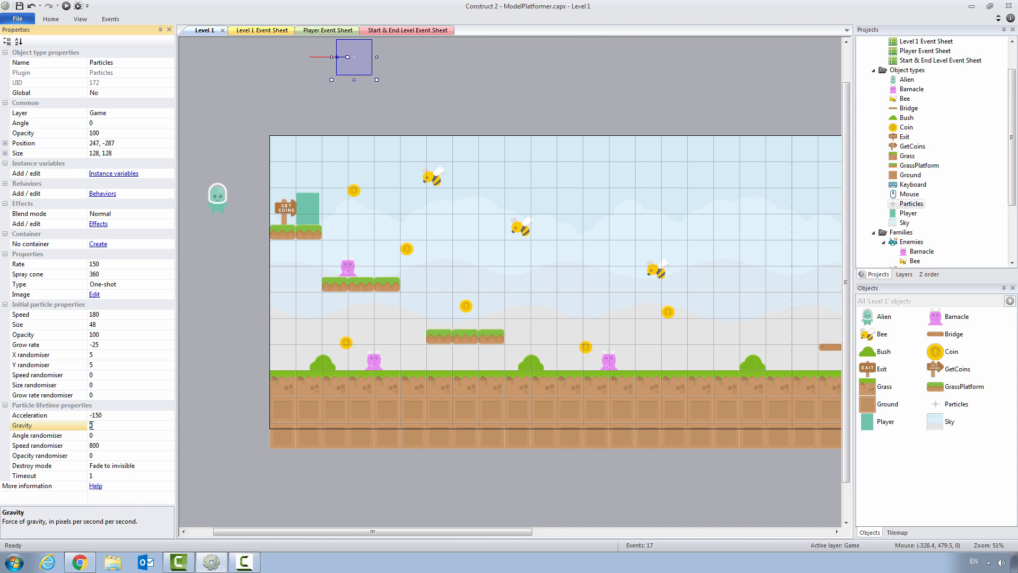
{"action": "double_click", "coordinate": [92, 426]}
{"action": "type", "text": "75"}
{"action": "left_click", "coordinate": [93, 475]}
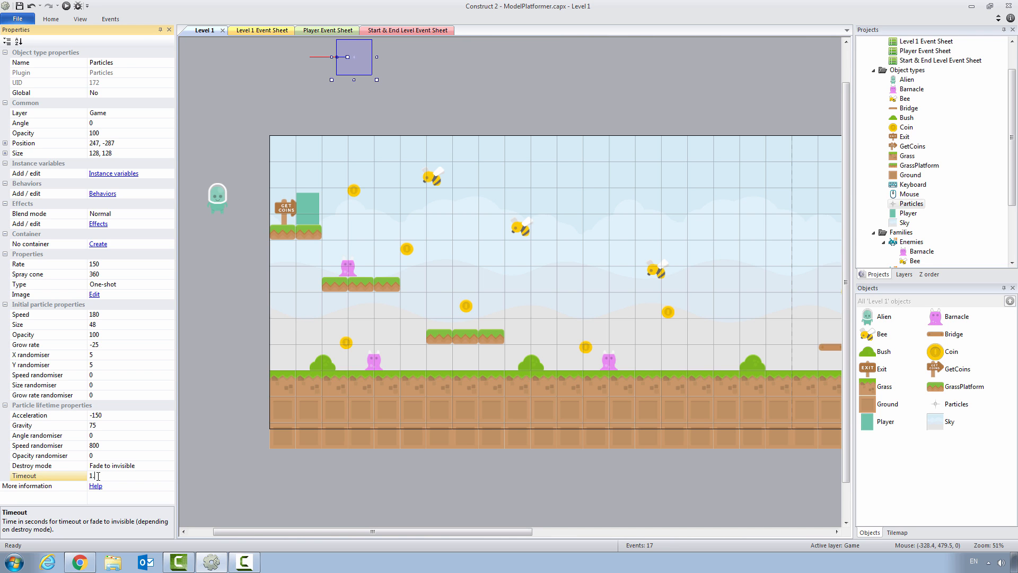
{"action": "type", "text": ".5"}
{"action": "key", "text": "Return"}
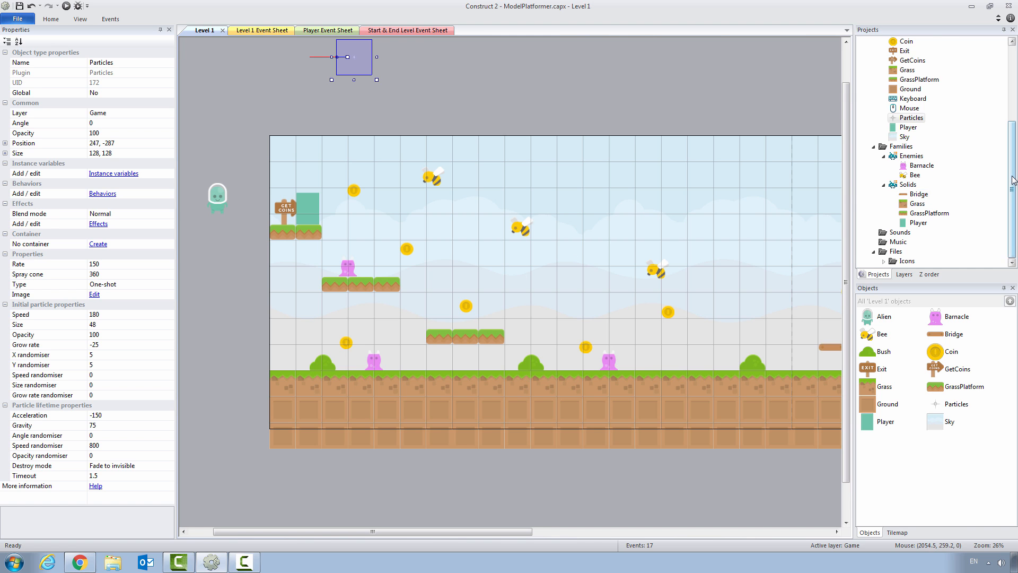
Step: In the Start & End Level Event Sheet, add an event for the Player's On collision with another object condition, using the Enemies family
{"action": "left_click_drag", "start_coordinate": [1013, 180], "coordinate": [1013, 103]}
{"action": "double_click", "coordinate": [964, 99]}
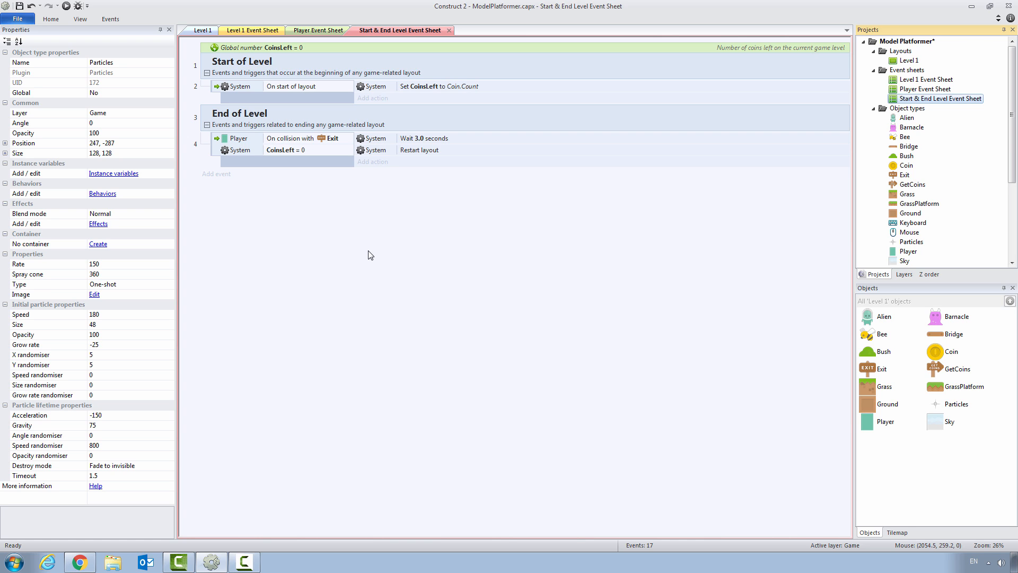
{"action": "left_click", "coordinate": [224, 176]}
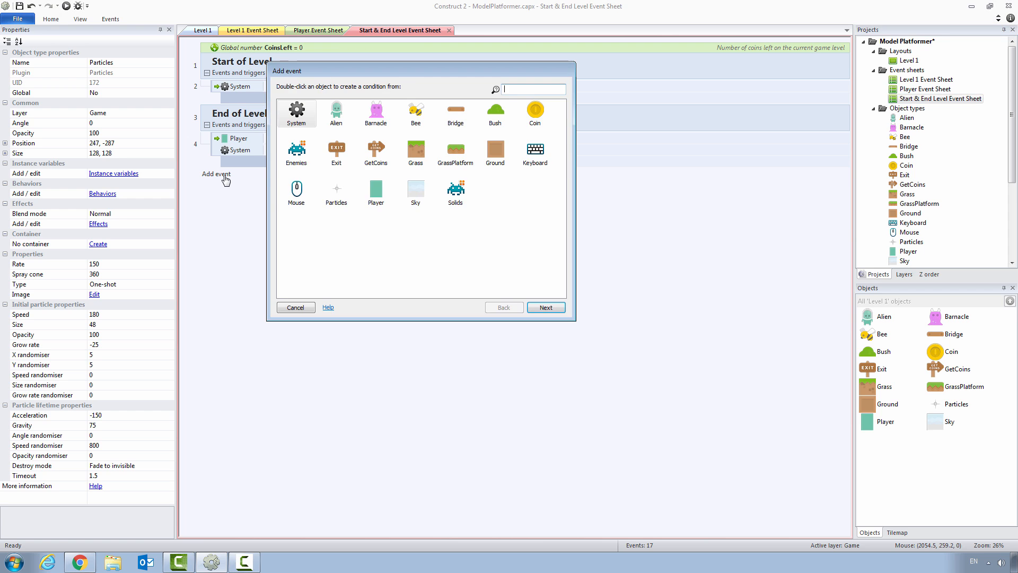
{"action": "left_click", "coordinate": [376, 192]}
{"action": "double_click", "coordinate": [377, 192]}
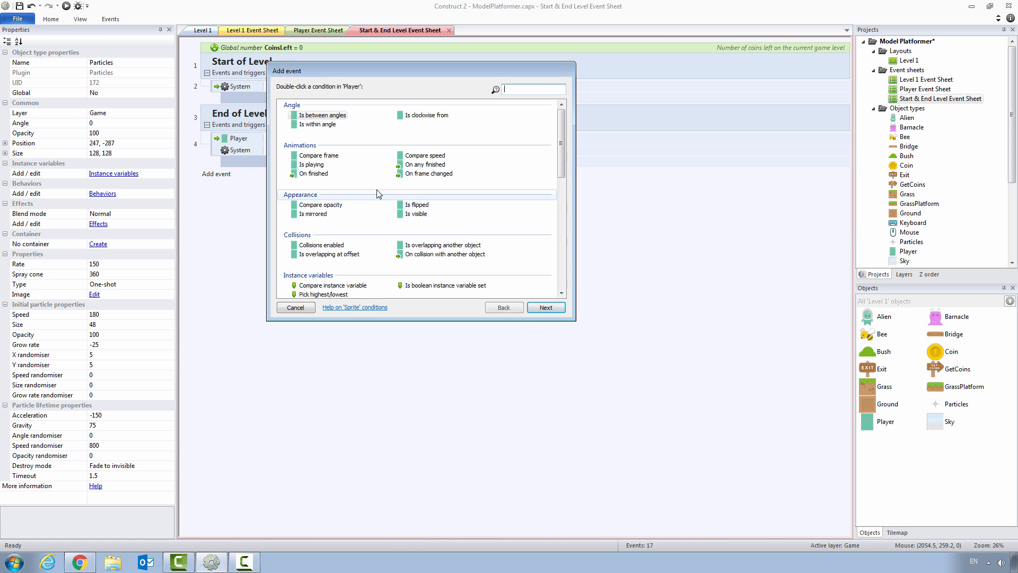
{"action": "left_click", "coordinate": [449, 255]}
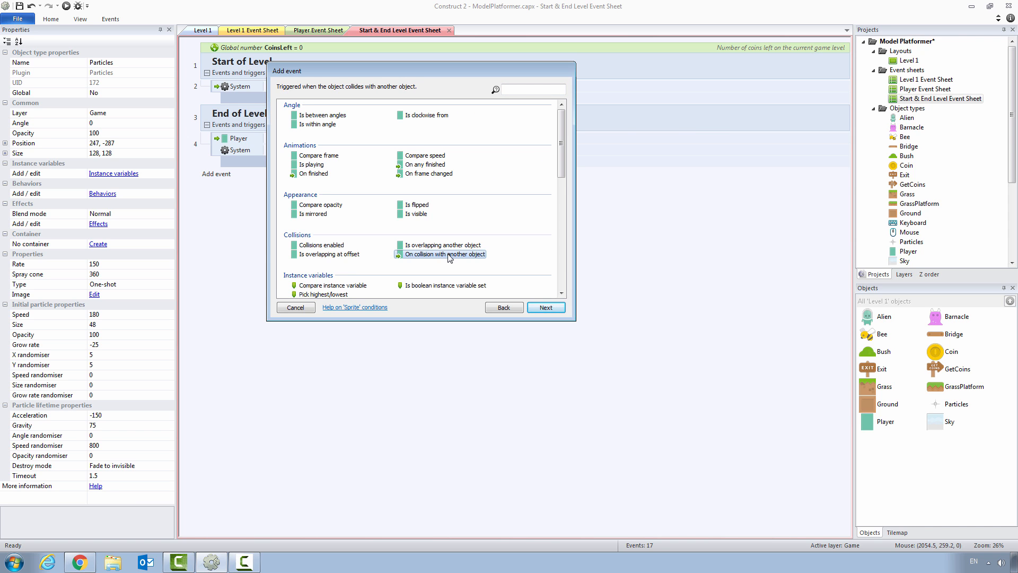
{"action": "double_click", "coordinate": [448, 256]}
{"action": "left_click", "coordinate": [482, 270]}
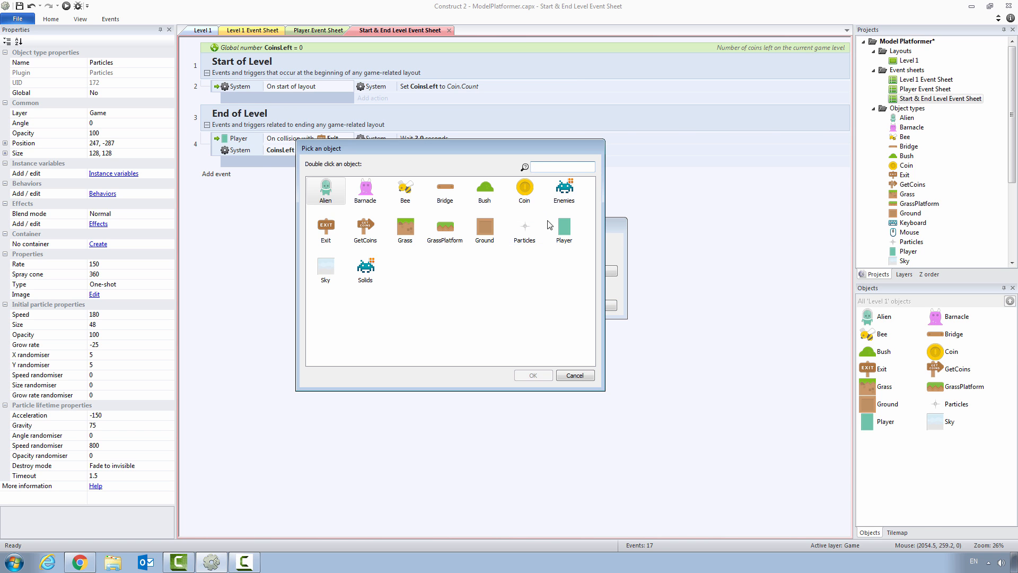
{"action": "left_click", "coordinate": [563, 197]}
{"action": "double_click", "coordinate": [562, 195]}
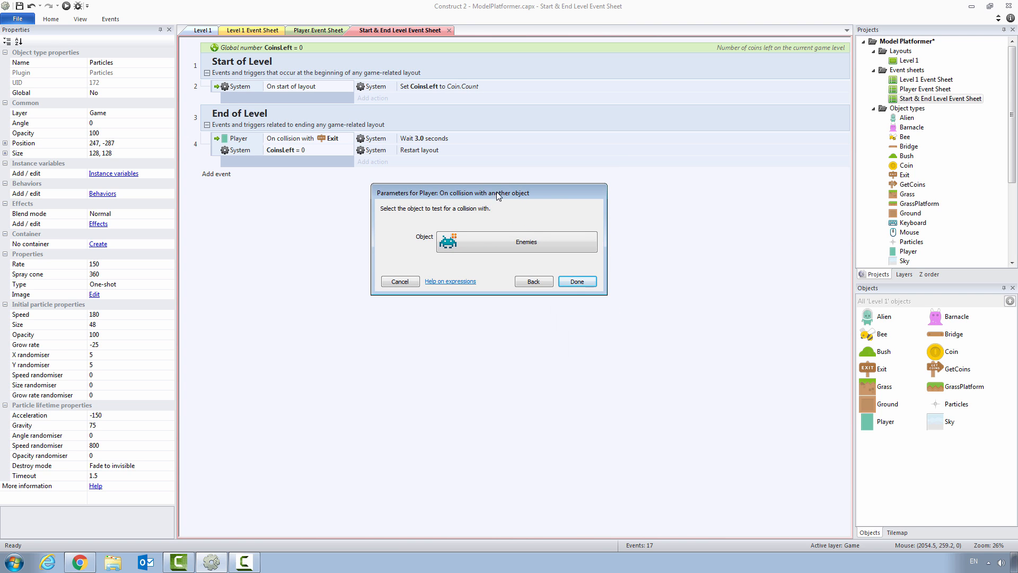
{"action": "left_click", "coordinate": [576, 282]}
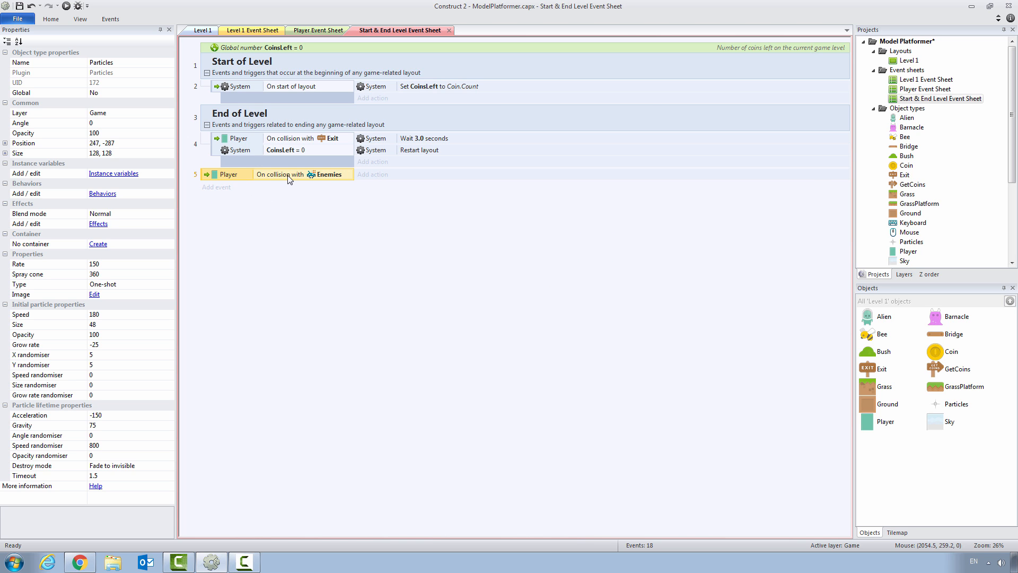
Step: Add an Alien Destroy action to the event for the Player colliding with Enemies
{"action": "left_click", "coordinate": [377, 175]}
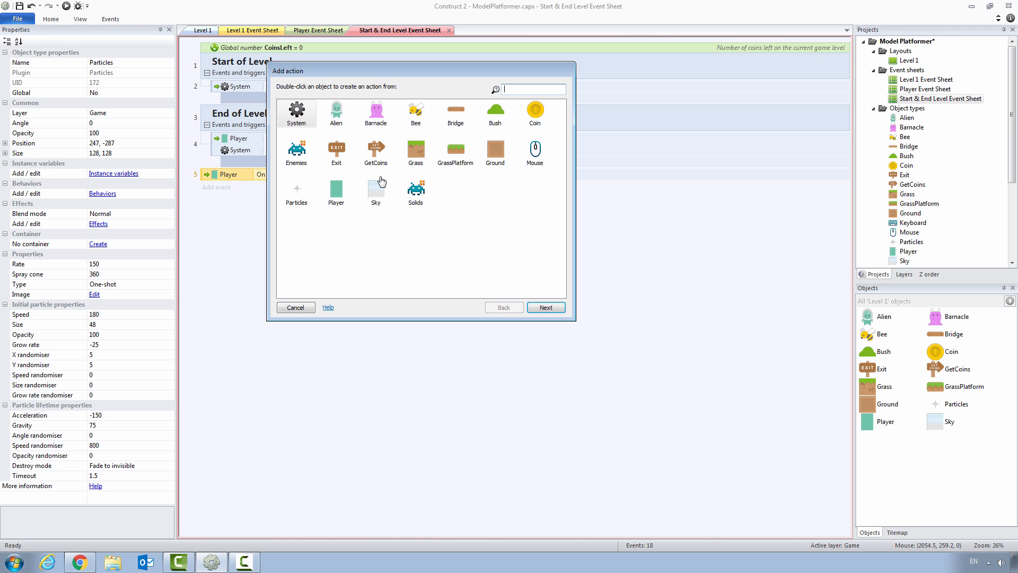
{"action": "double_click", "coordinate": [352, 133]}
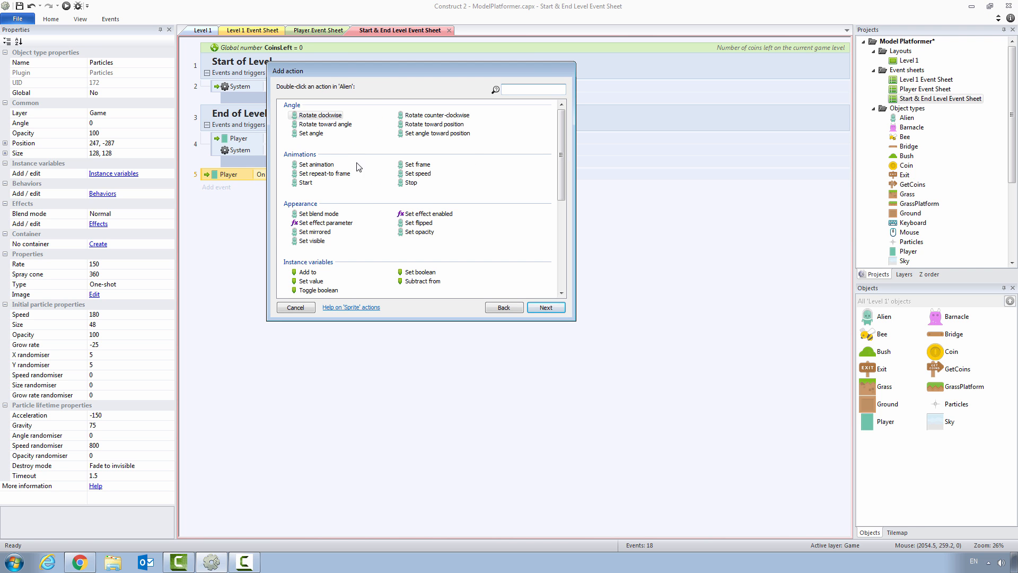
{"action": "left_click_drag", "start_coordinate": [562, 169], "coordinate": [562, 226]}
{"action": "left_click", "coordinate": [310, 190]}
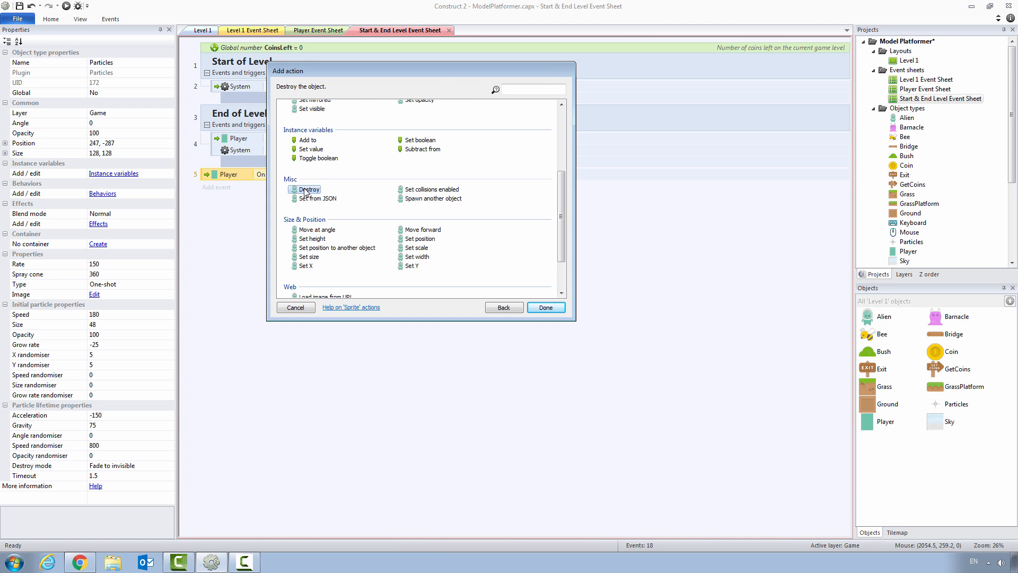
{"action": "double_click", "coordinate": [308, 189]}
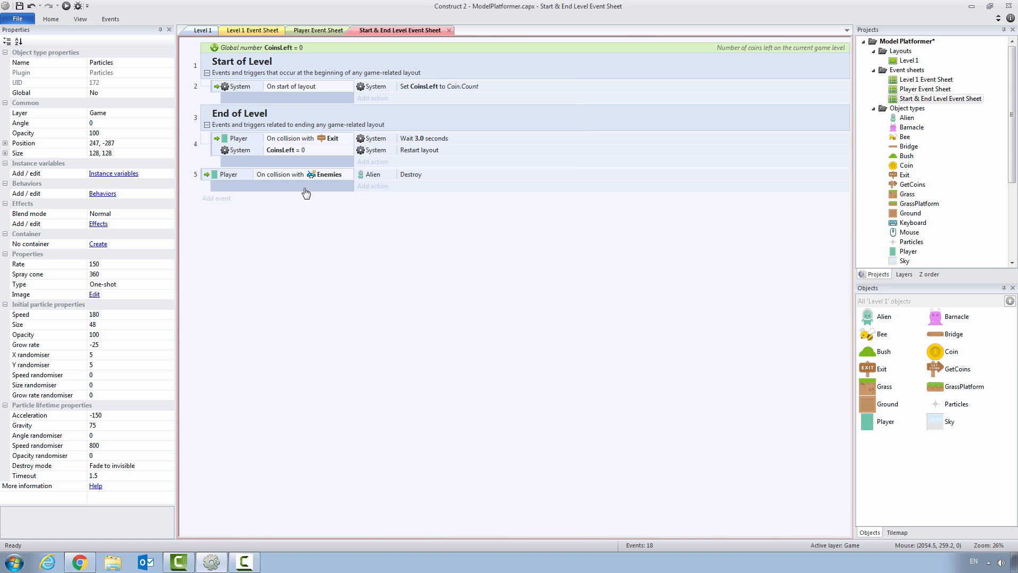
Step: Add a Player Spawn another object action to the Enemies collision event, with Particles as the object to create
{"action": "left_click", "coordinate": [366, 191]}
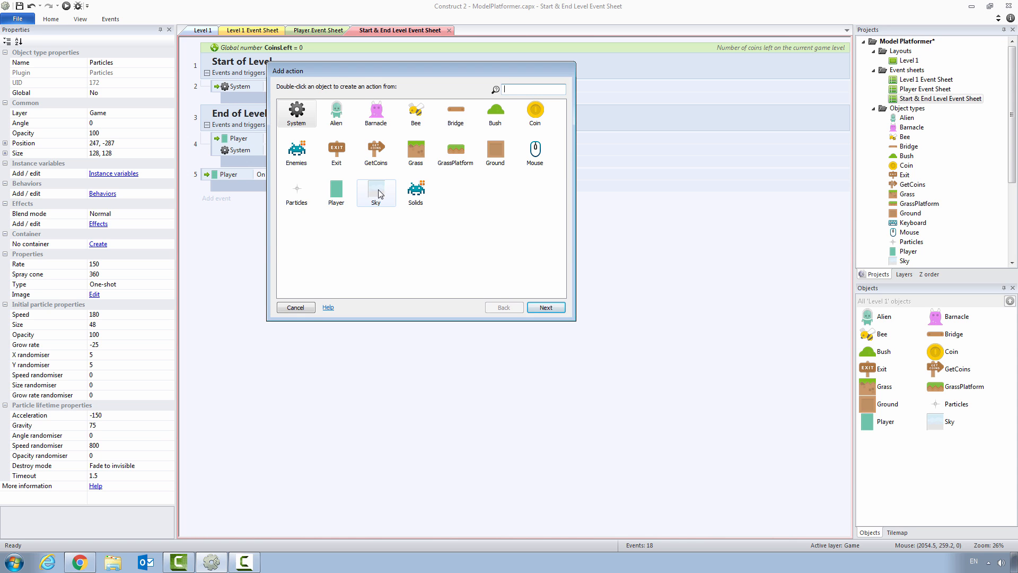
{"action": "left_click", "coordinate": [342, 200]}
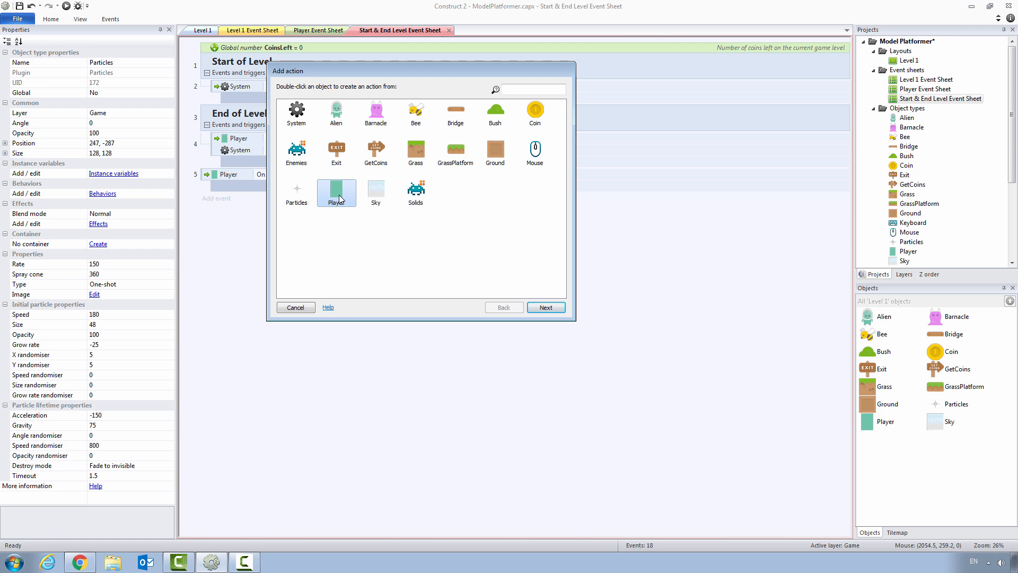
{"action": "double_click", "coordinate": [339, 198]}
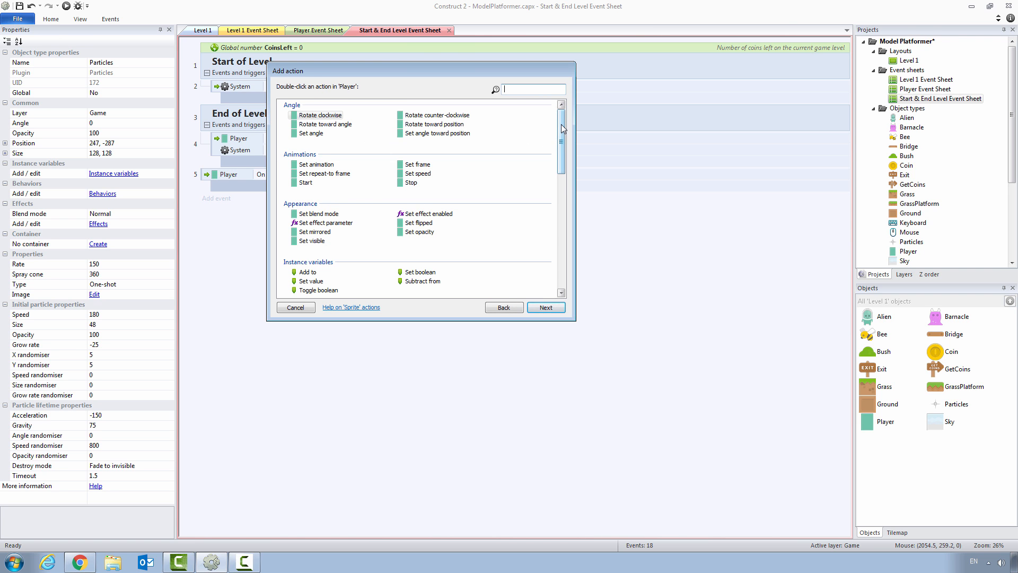
{"action": "left_click_drag", "start_coordinate": [561, 125], "coordinate": [558, 168]}
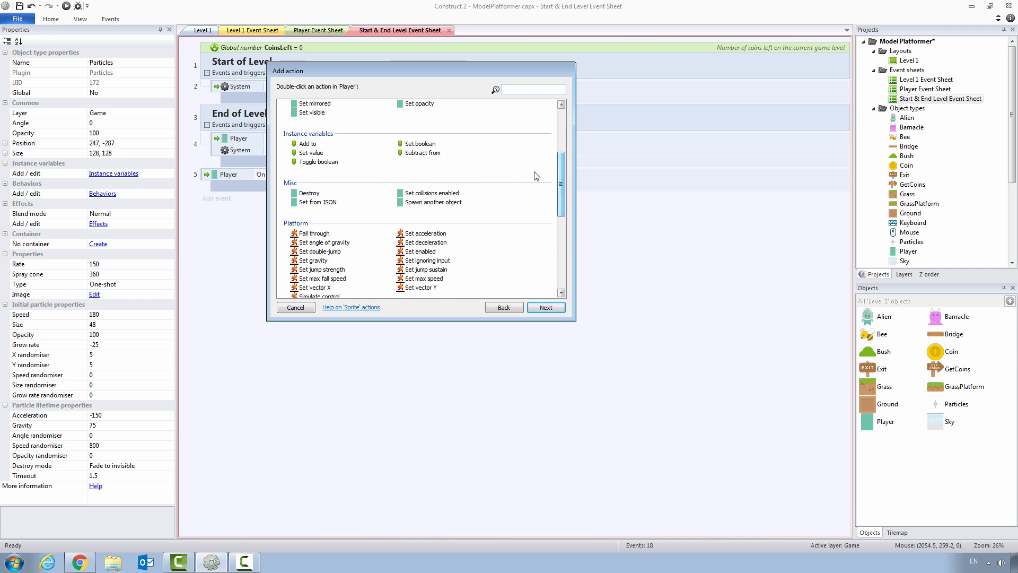
{"action": "double_click", "coordinate": [437, 204]}
{"action": "left_click", "coordinate": [463, 235]}
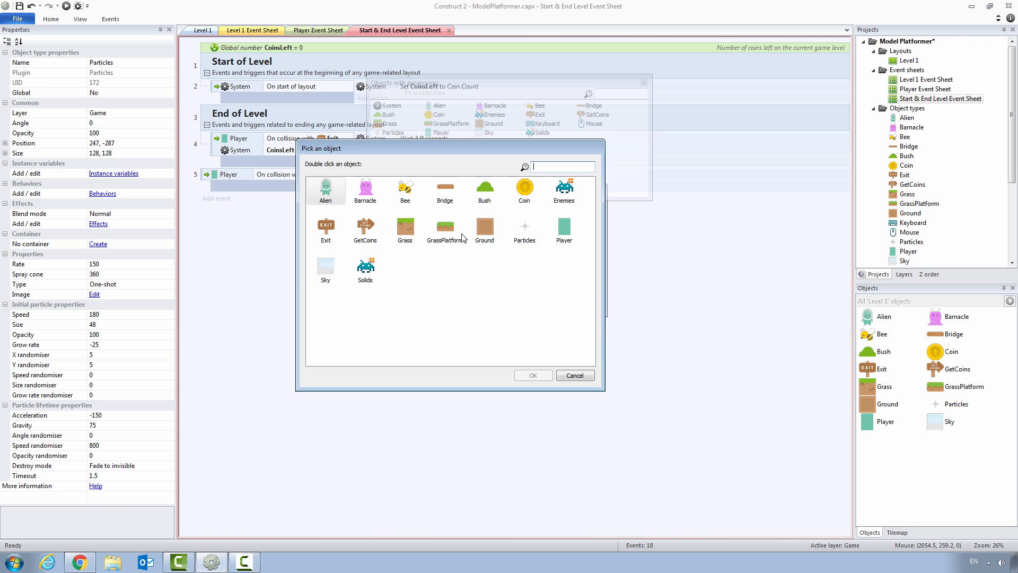
{"action": "double_click", "coordinate": [523, 228]}
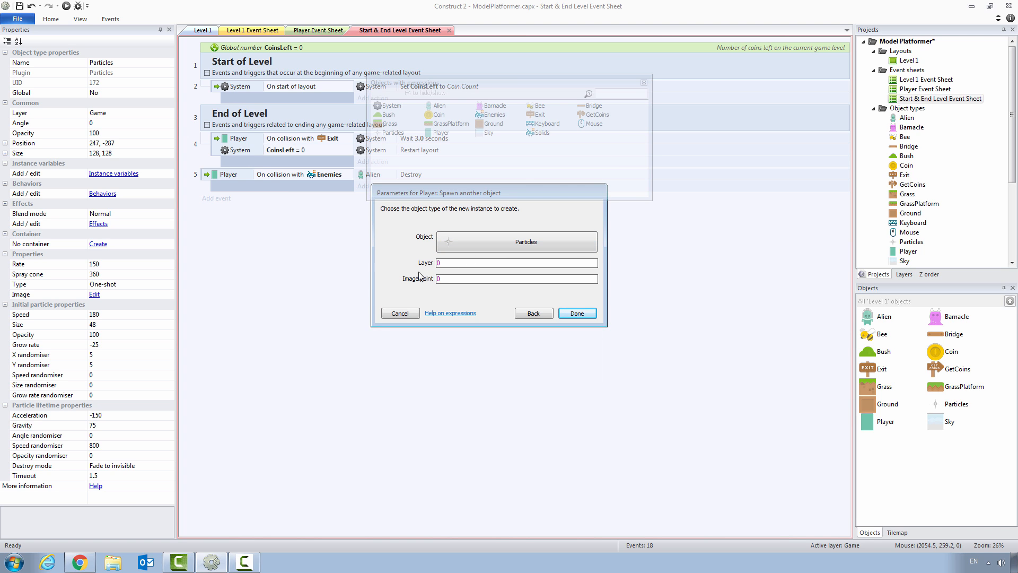
Step: Set the spawn action's layer to the expression Player.LayerName and finish the action
{"action": "left_click", "coordinate": [444, 261]}
{"action": "type", "text": "Pl"}
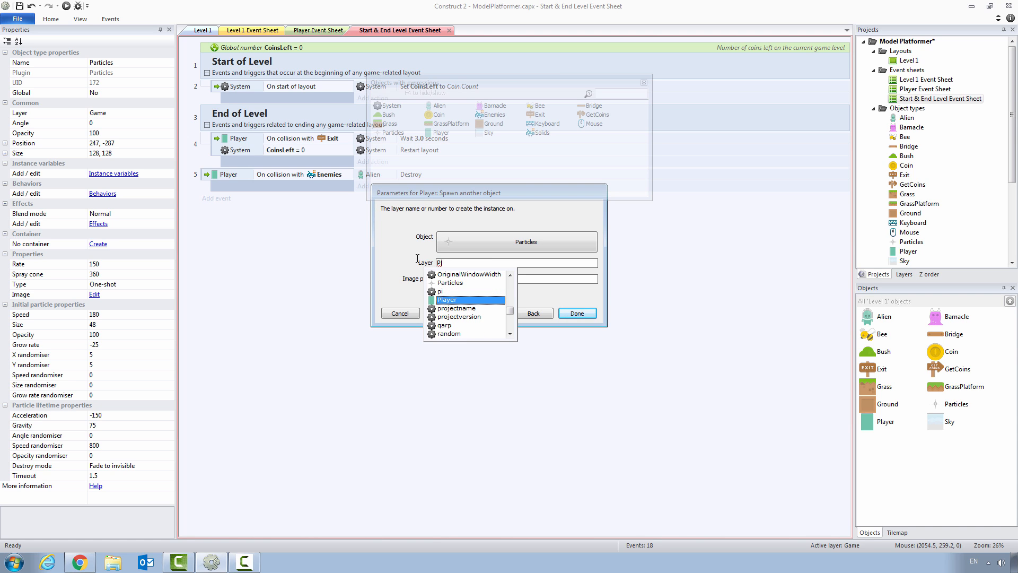
{"action": "type", "text": "ayer."}
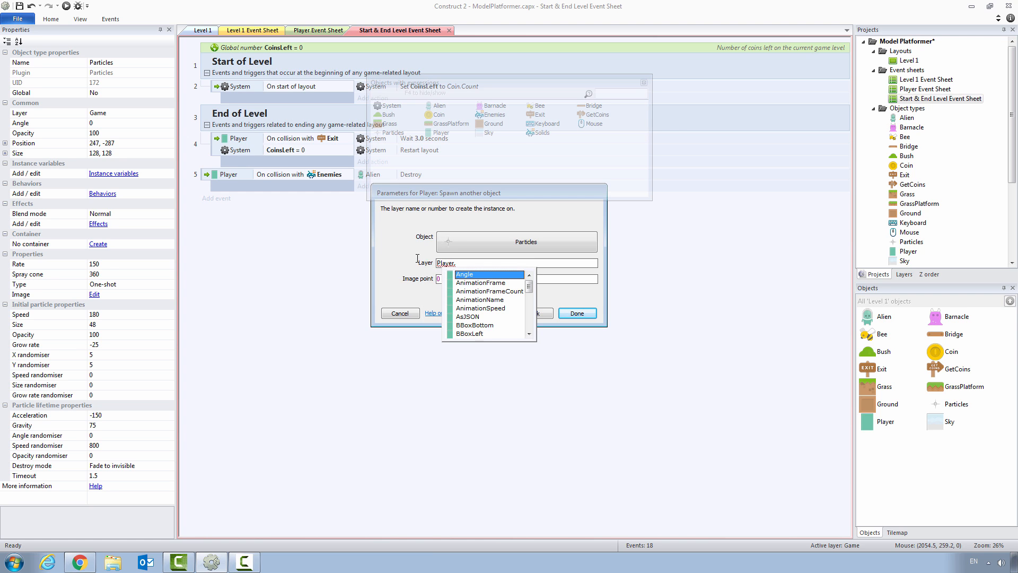
{"action": "key", "text": "Down"}
{"action": "key", "text": "Down"}
{"action": "key", "text": "Down"}
{"action": "key", "text": "Down"}
{"action": "key", "text": "Down"}
{"action": "key", "text": "Down"}
{"action": "key", "text": "Down"}
{"action": "key", "text": "Down"}
{"action": "key", "text": "Down"}
{"action": "key", "text": "Down"}
{"action": "key", "text": "Down"}
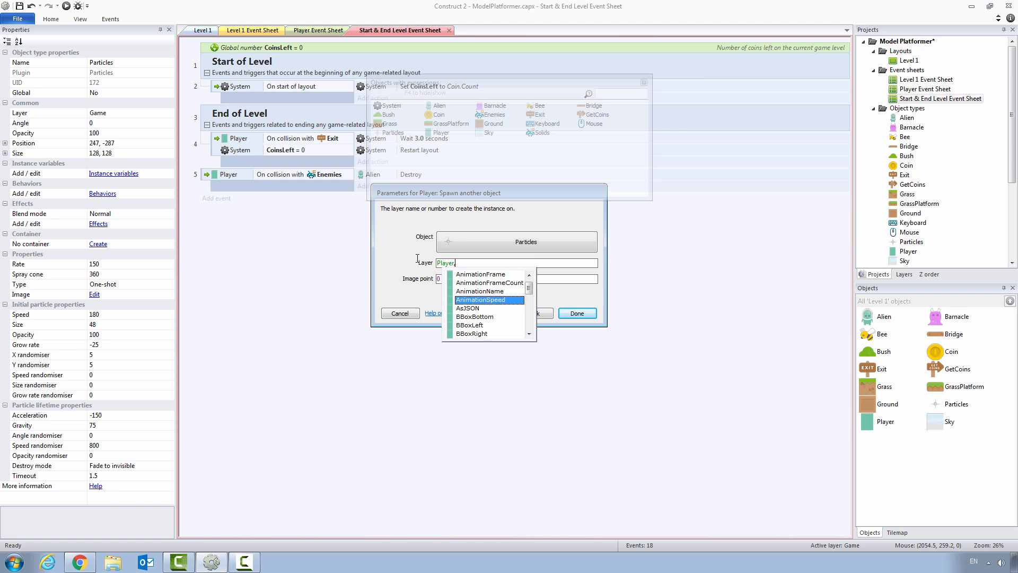
{"action": "key", "text": "Down"}
{"action": "key", "text": "Down"}
{"action": "key", "text": "Down"}
{"action": "key", "text": "Down"}
{"action": "key", "text": "Down"}
{"action": "key", "text": "Down"}
{"action": "key", "text": "Down"}
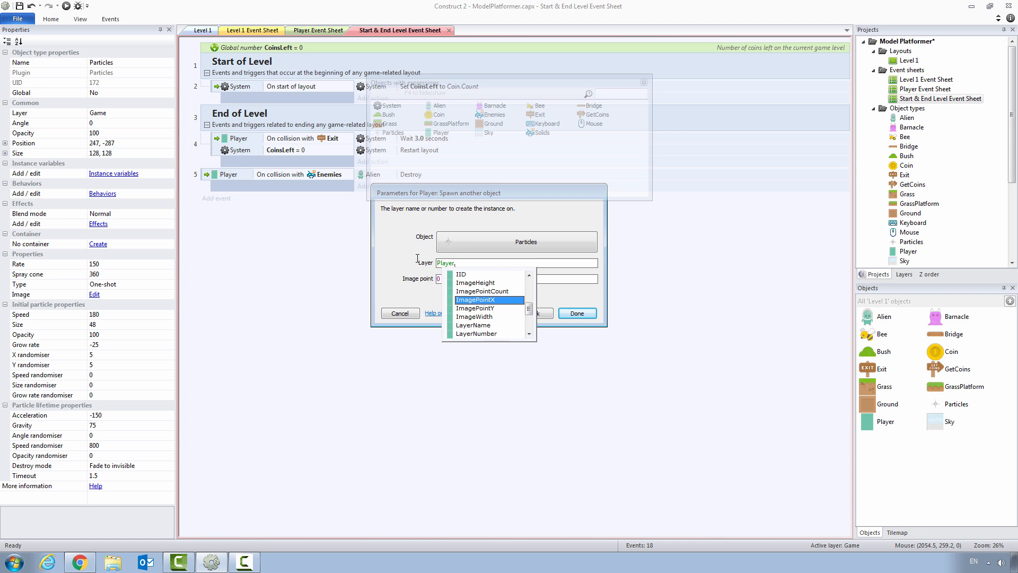
{"action": "key", "text": "Down"}
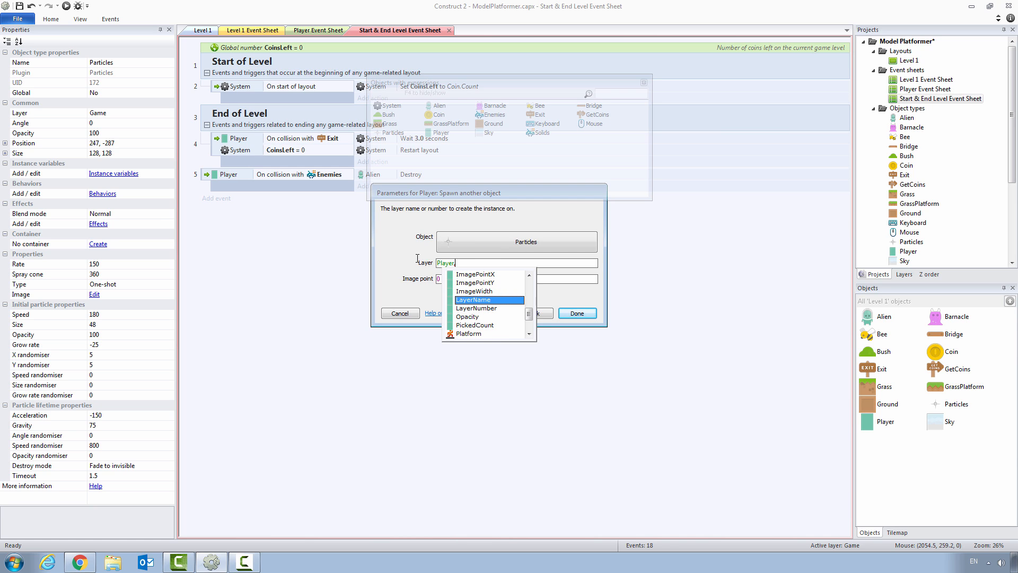
{"action": "key", "text": "Return"}
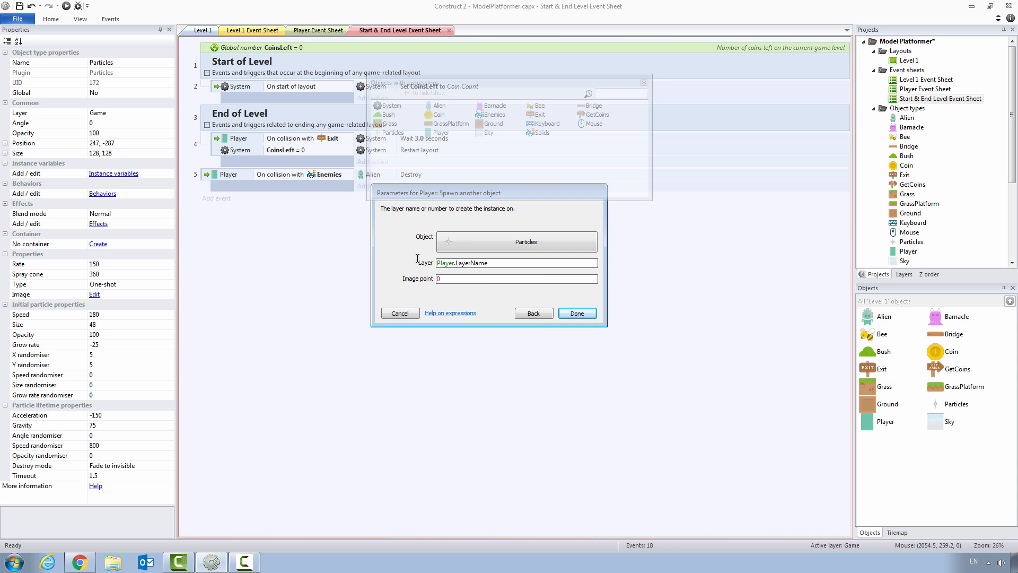
{"action": "left_click", "coordinate": [457, 282]}
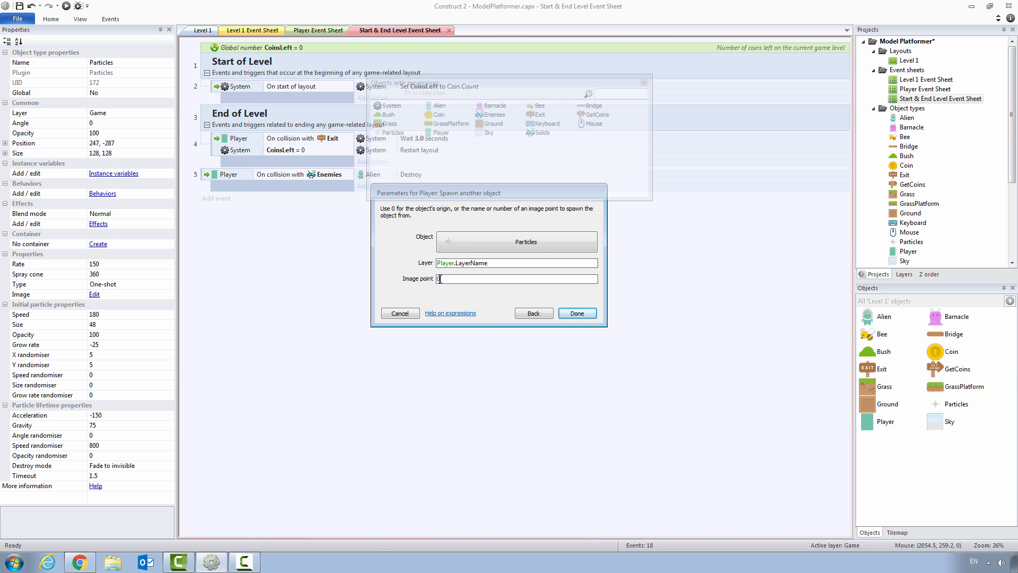
{"action": "left_click", "coordinate": [575, 314]}
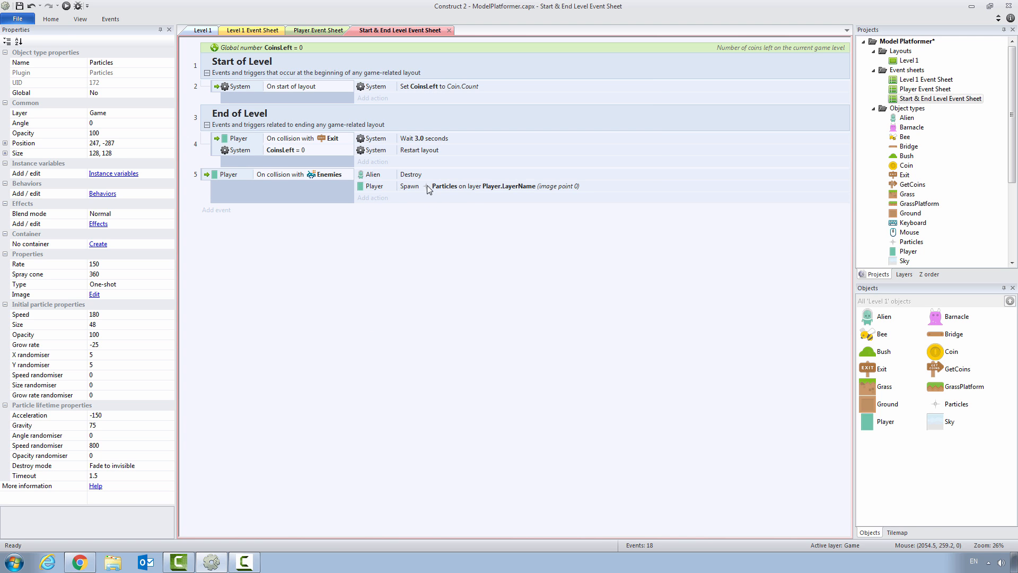
Step: Add a Player Destroy action after the Particles spawn action in the Enemies collision event
{"action": "left_click", "coordinate": [376, 198]}
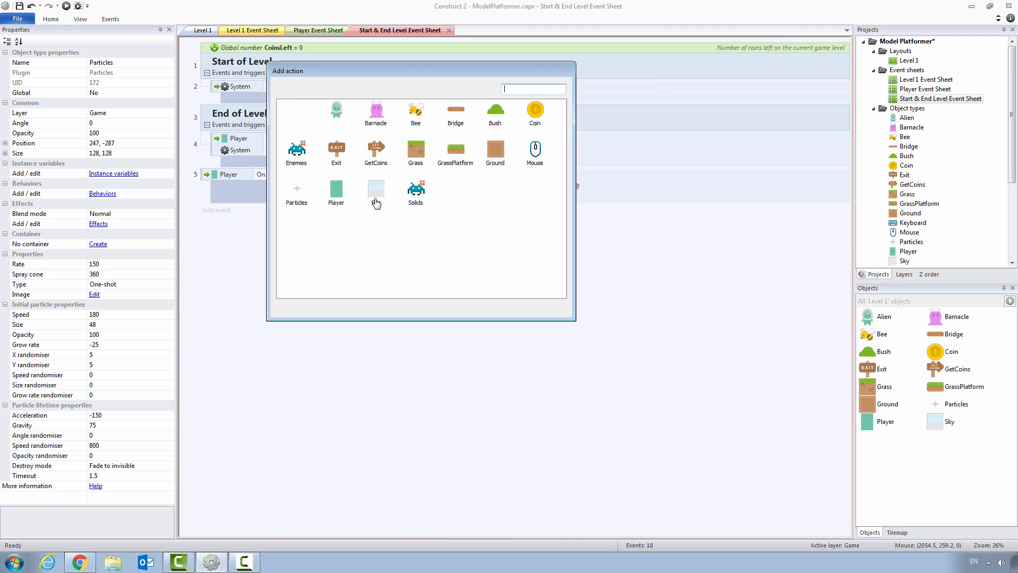
{"action": "double_click", "coordinate": [342, 204]}
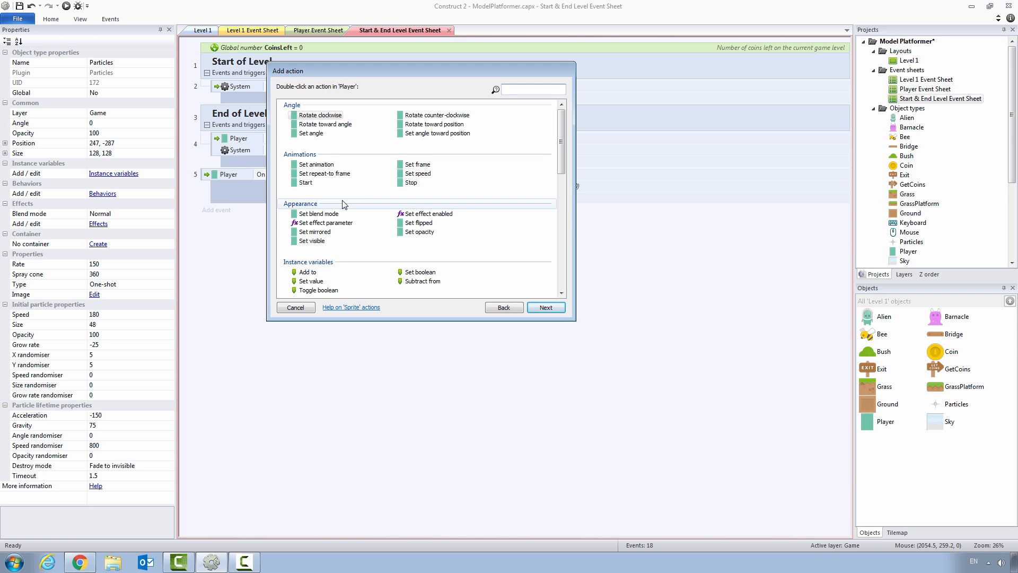
{"action": "left_click_drag", "start_coordinate": [561, 144], "coordinate": [565, 183]}
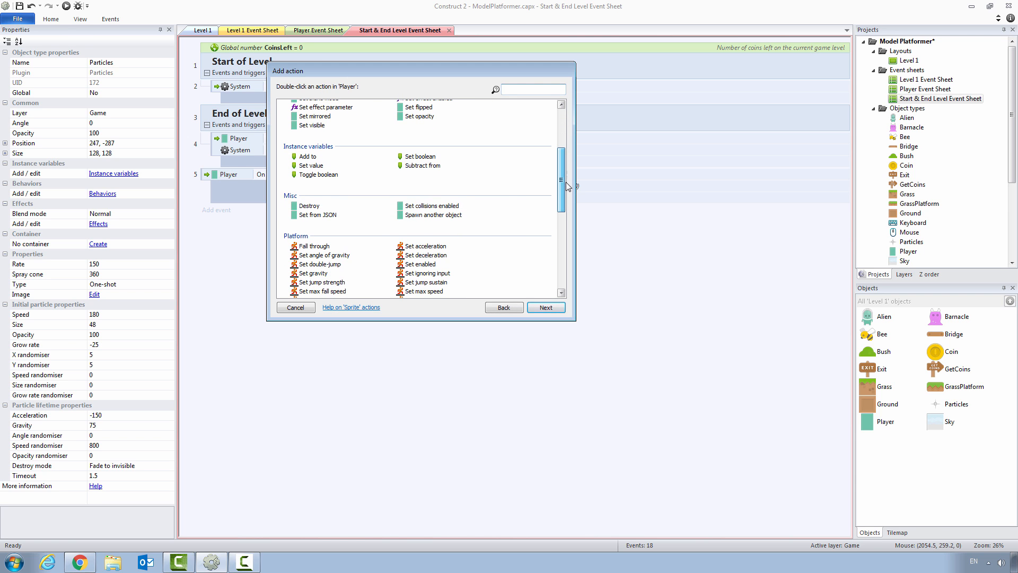
{"action": "double_click", "coordinate": [309, 206]}
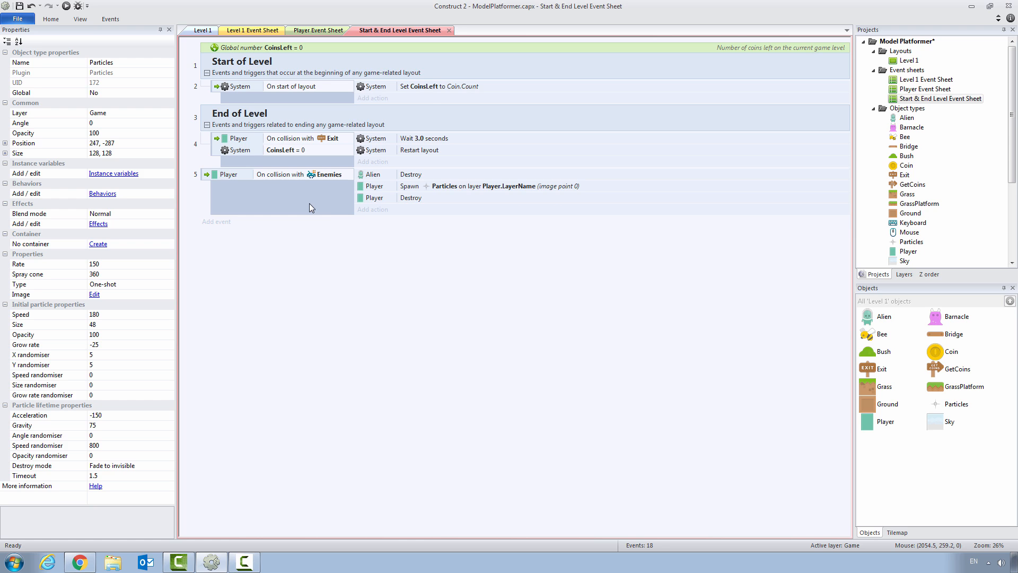
Step: Add a System Wait action of 3 seconds to the Enemies collision event
{"action": "left_click", "coordinate": [372, 210]}
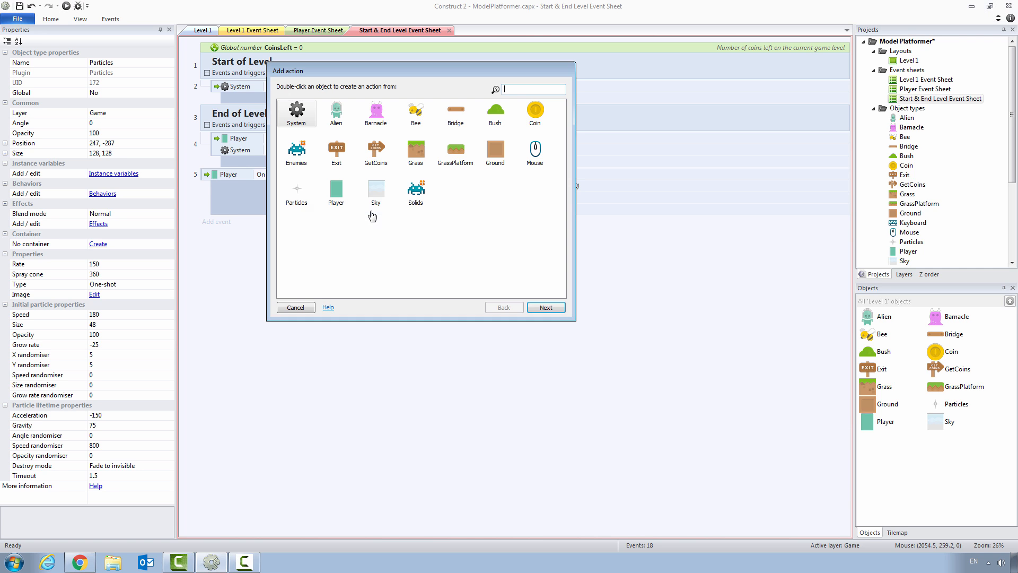
{"action": "double_click", "coordinate": [298, 120]}
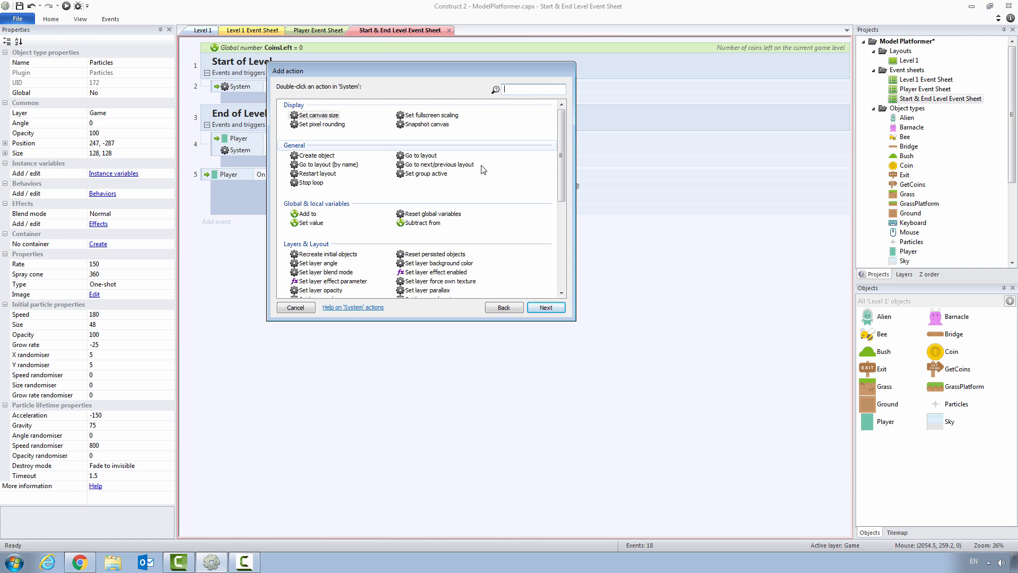
{"action": "left_click_drag", "start_coordinate": [562, 158], "coordinate": [561, 244]}
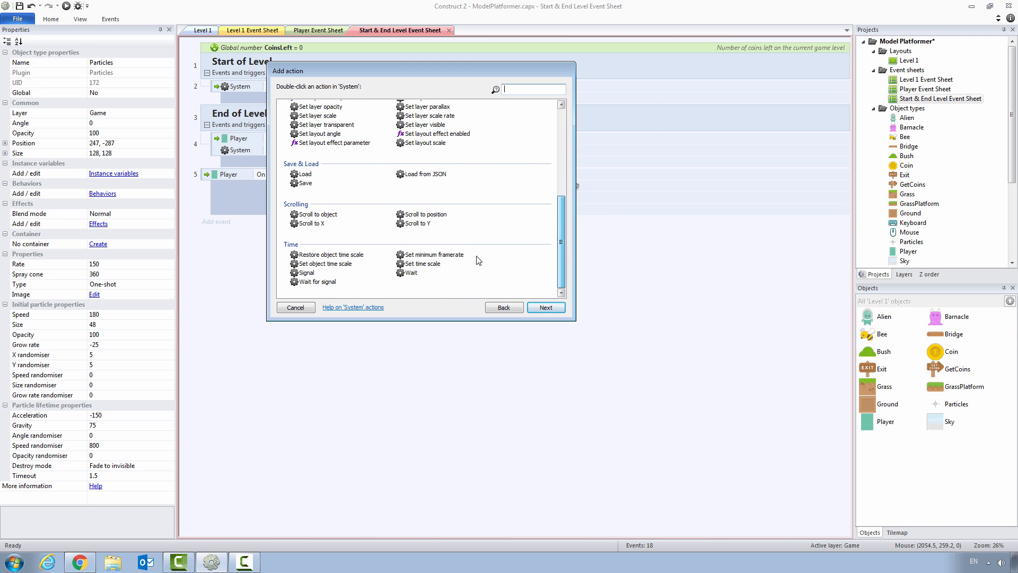
{"action": "double_click", "coordinate": [409, 273]}
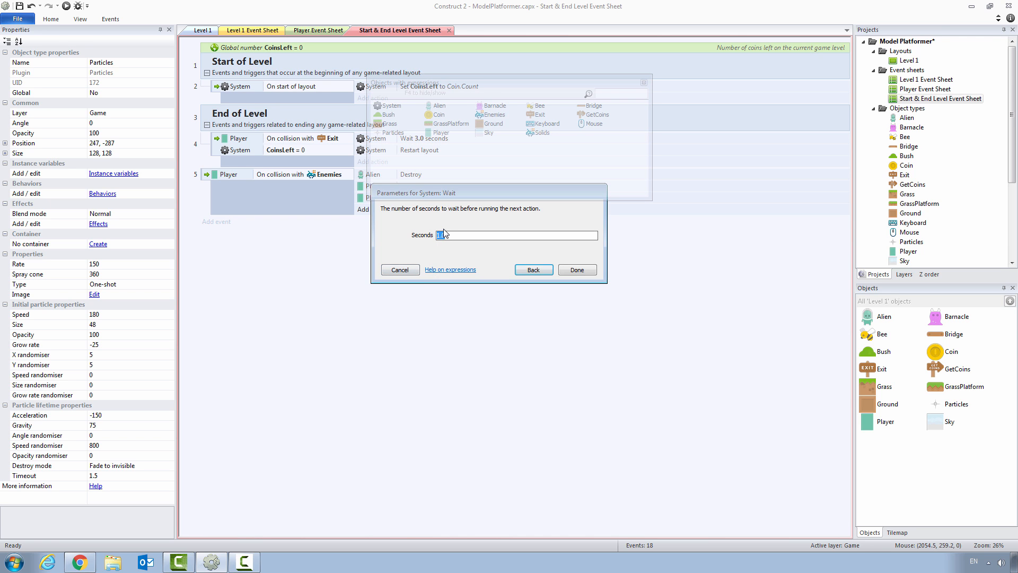
{"action": "type", "text": "3"}
{"action": "key", "text": "Return"}
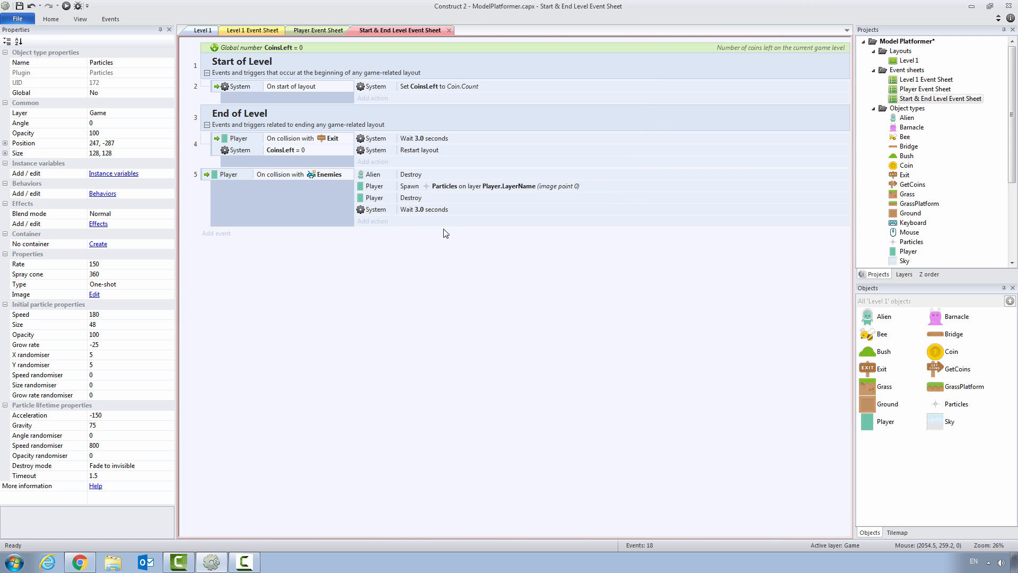
Step: Add a System Restart layout action after the wait in the Enemies collision event
{"action": "left_click", "coordinate": [367, 221]}
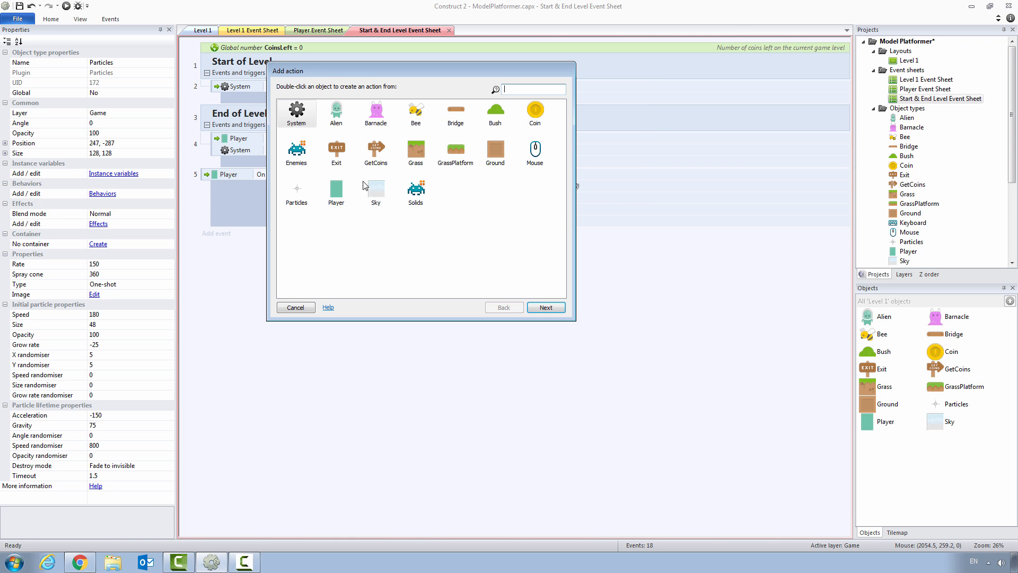
{"action": "double_click", "coordinate": [305, 125]}
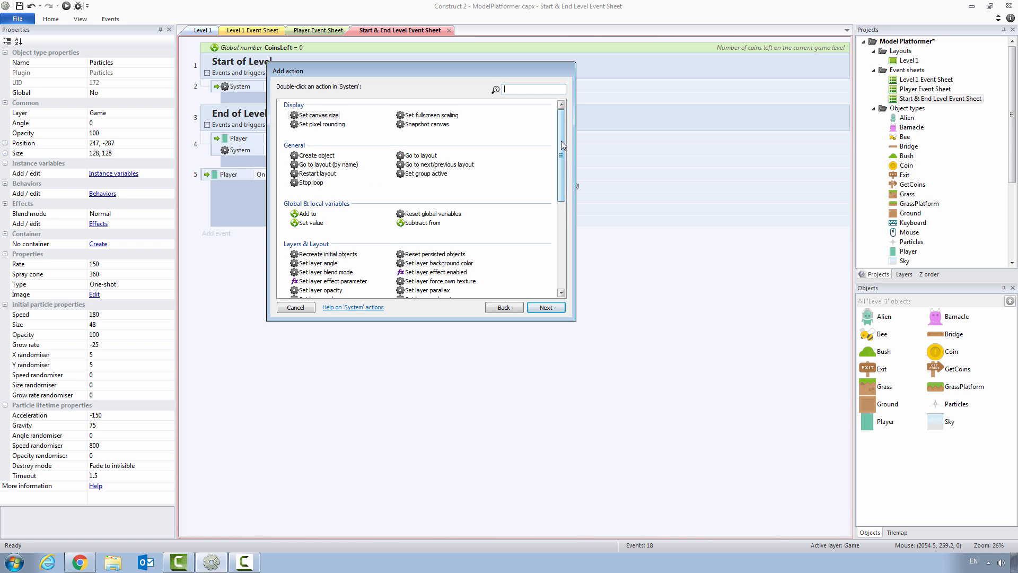
{"action": "mouse_move", "coordinate": [561, 140]}
{"action": "left_mouse_down"}
{"action": "mouse_move", "coordinate": [561, 226]}
{"action": "mouse_move", "coordinate": [572, 142]}
{"action": "left_mouse_up"}
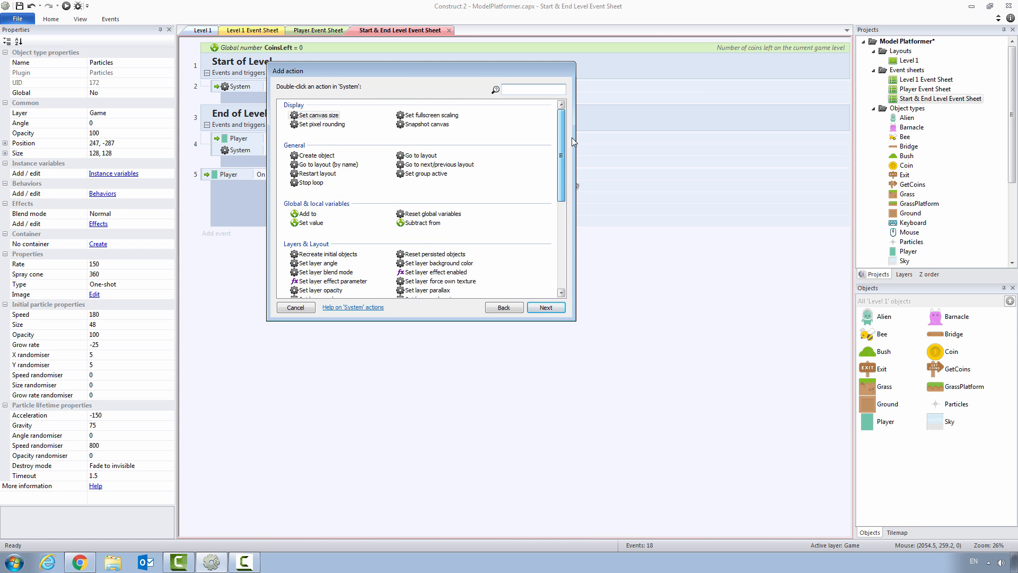
{"action": "double_click", "coordinate": [321, 173]}
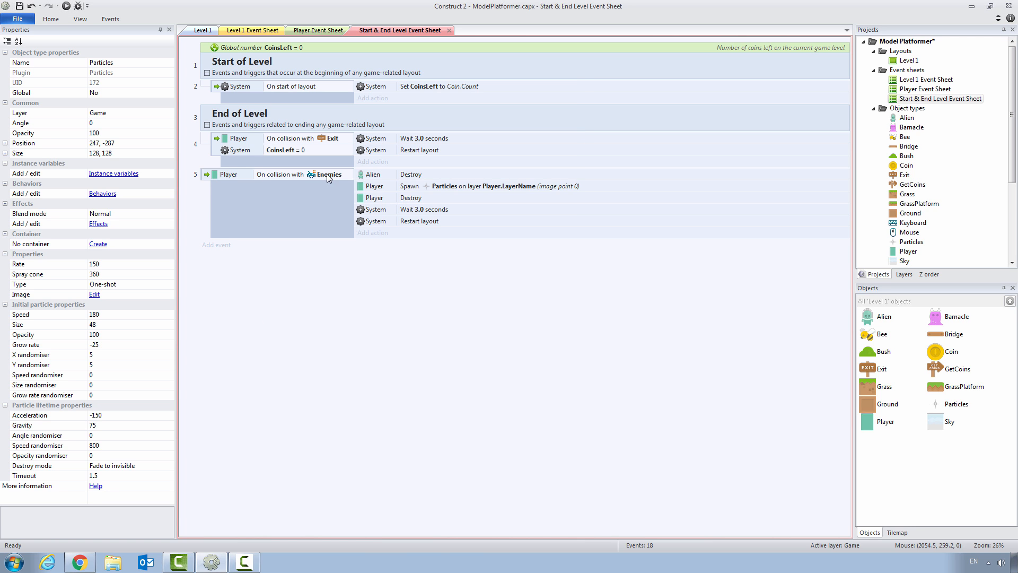
Step: Move the Enemies collision event into the End of Level group, above the Exit collision event
{"action": "left_click", "coordinate": [205, 175]}
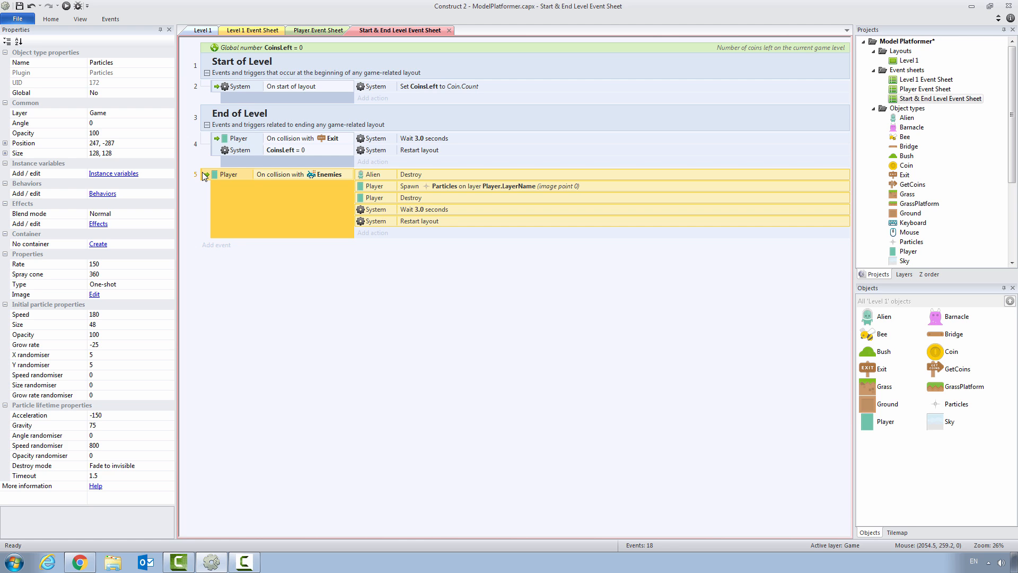
{"action": "left_click_drag", "start_coordinate": [205, 175], "coordinate": [218, 143]}
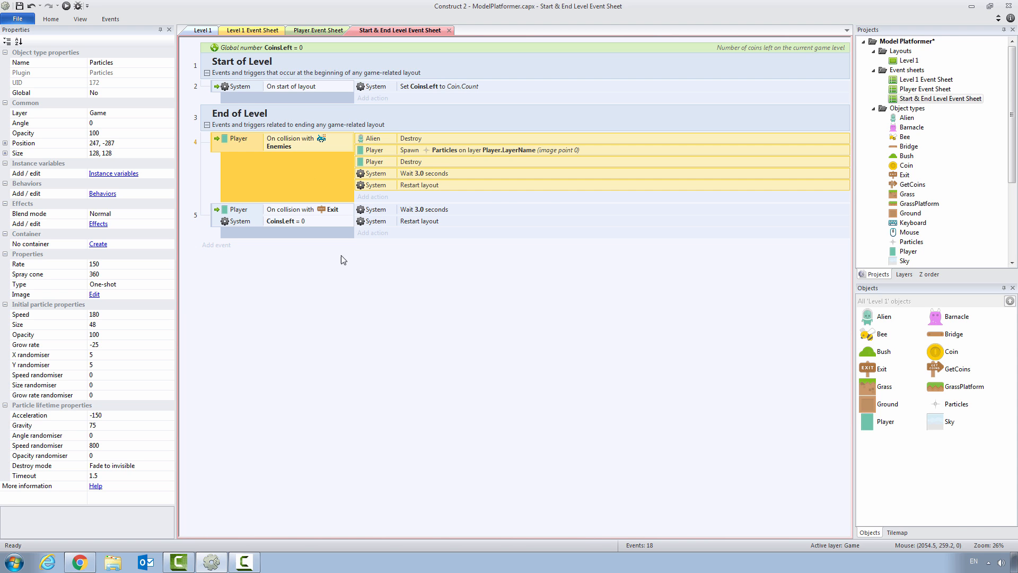
{"action": "left_click", "coordinate": [352, 307]}
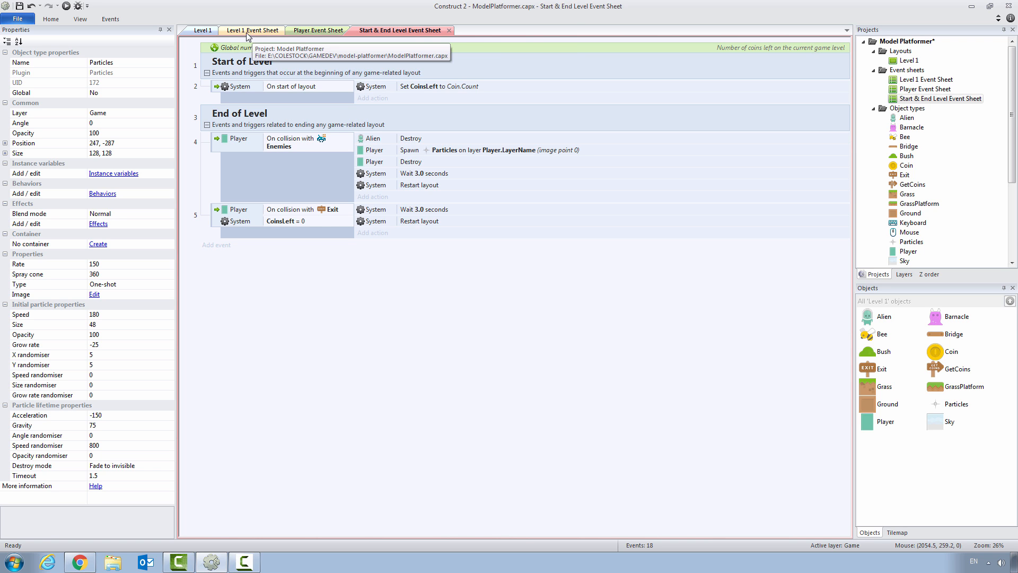
Step: In the Level 1 layout, move the Alien to the top of the Game layer's Z order
{"action": "left_click", "coordinate": [204, 31]}
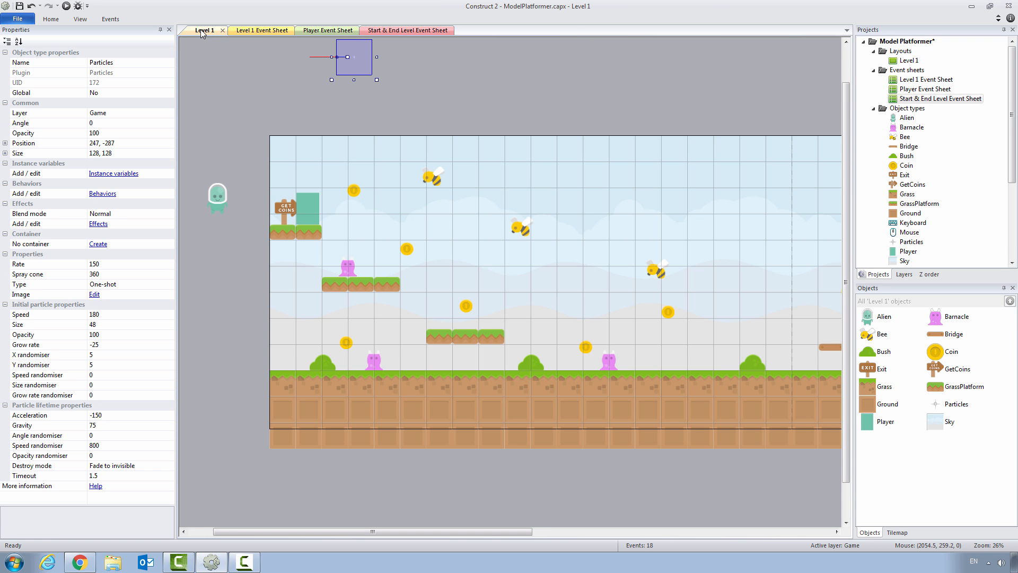
{"action": "left_click", "coordinate": [929, 274]}
{"action": "left_click", "coordinate": [677, 109]}
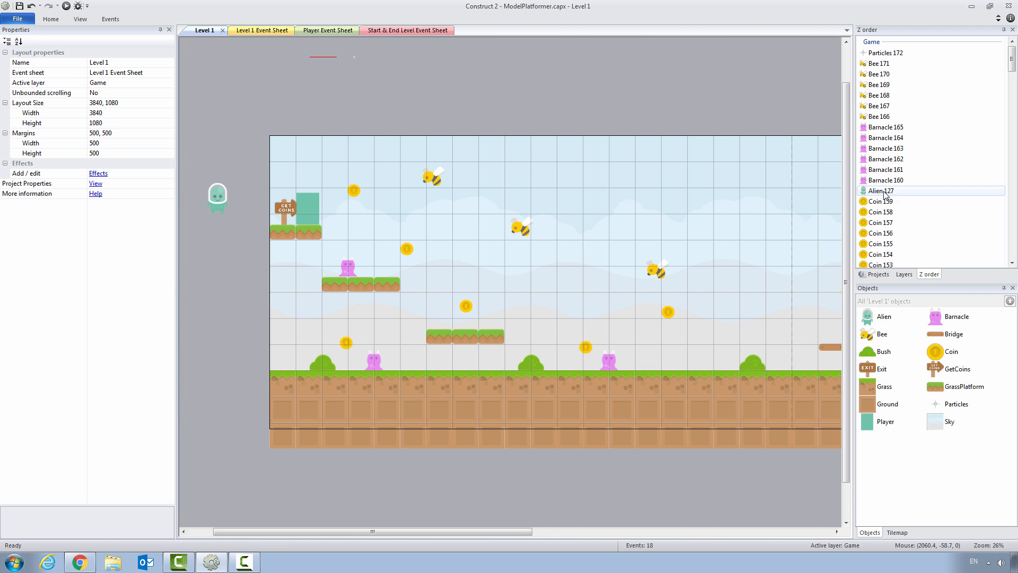
{"action": "left_click_drag", "start_coordinate": [884, 195], "coordinate": [881, 55]}
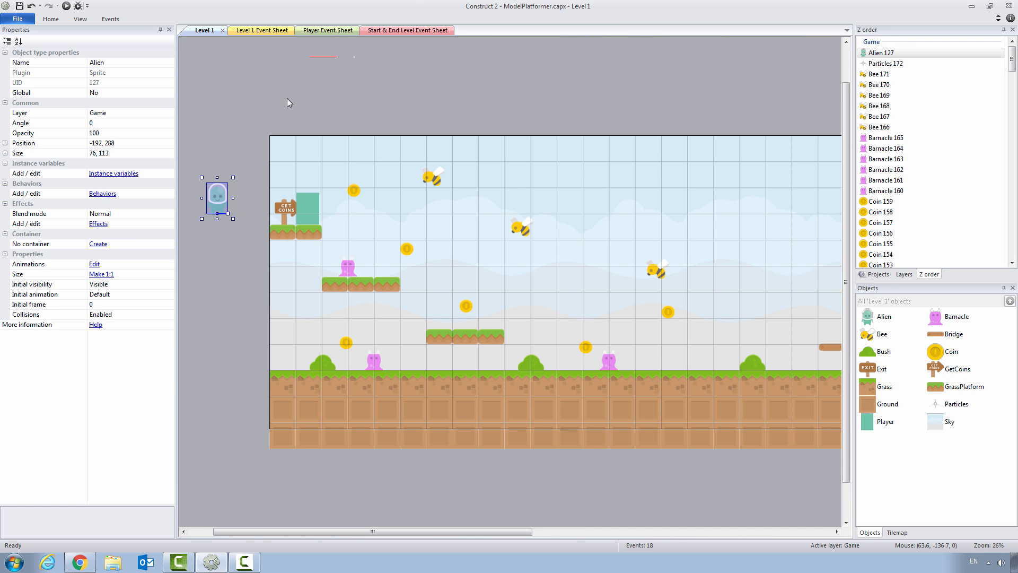
Step: Run the Level 1 layout in the browser and steer the Alien across the platforms to test collisions with the enemies
{"action": "left_click", "coordinate": [66, 7]}
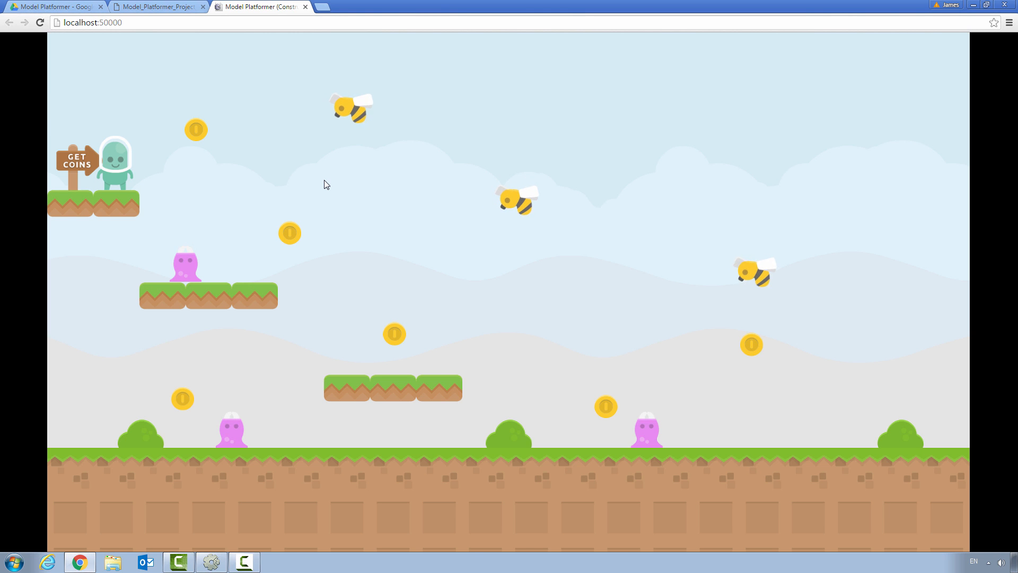
{"action": "key", "text": "Left"}
{"action": "key", "text": "Up"}
{"action": "key", "text": "Right"}
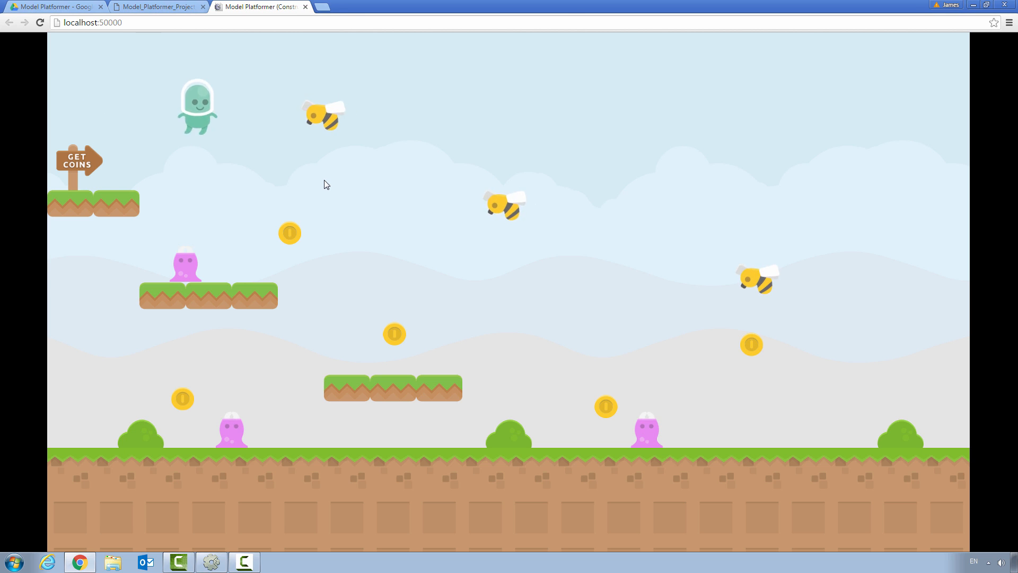
{"action": "key", "text": "Right"}
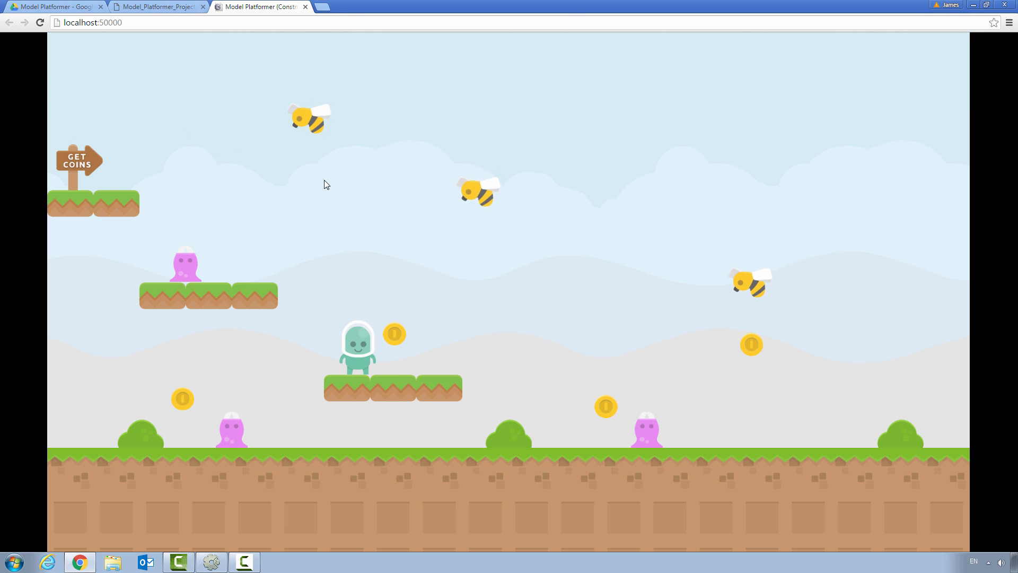
{"action": "key", "text": "Right"}
{"action": "key", "text": "Left"}
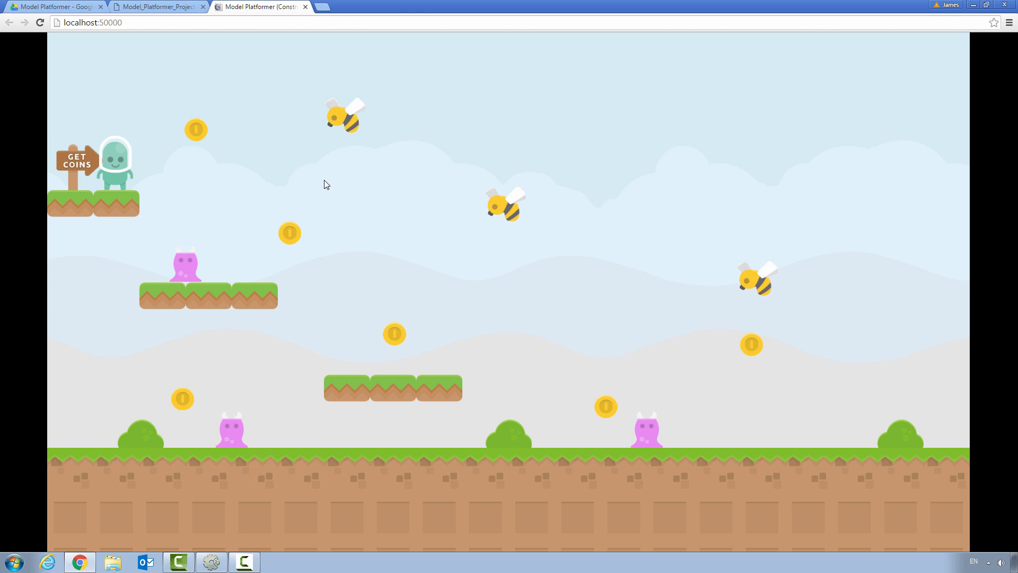
{"action": "key", "text": "Right"}
{"action": "key", "text": "Up"}
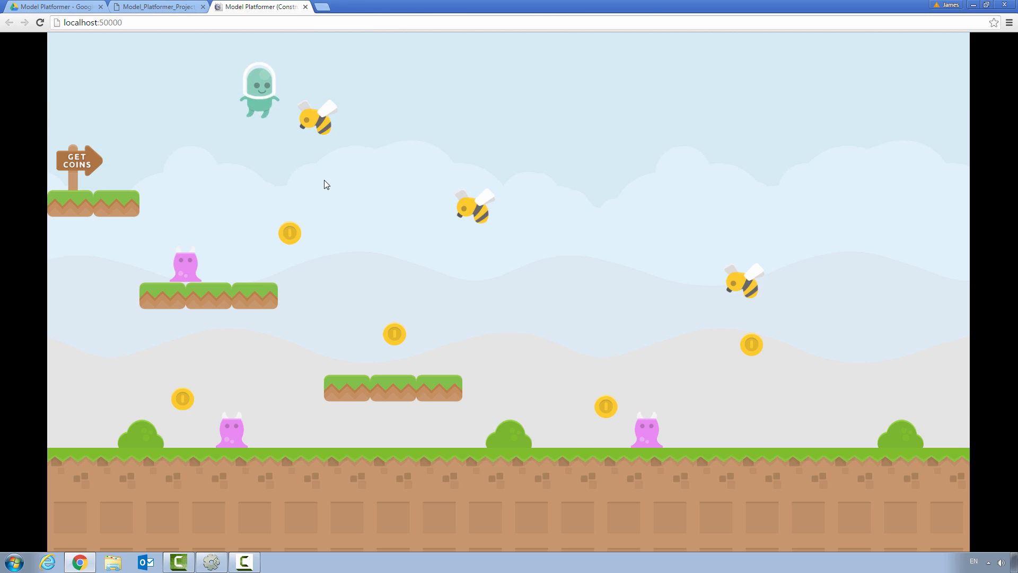